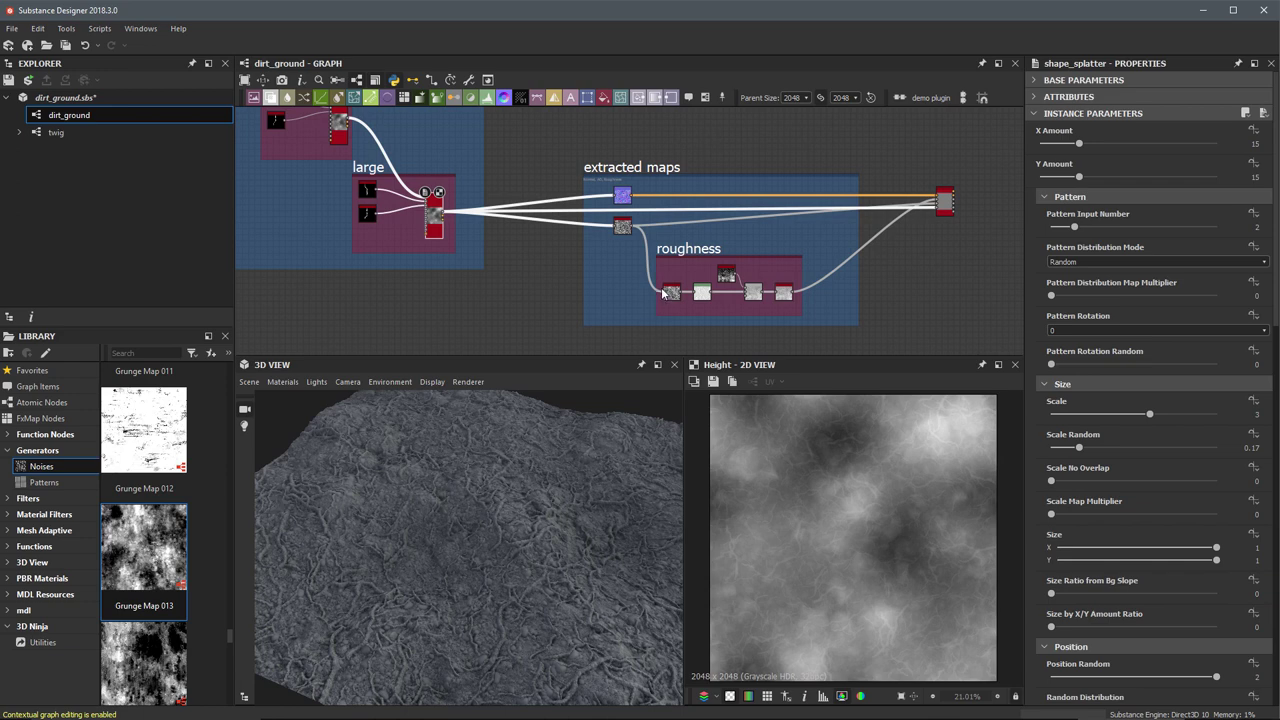
Pan to the empty space above the extracted maps frame and bring up the node search there
scroll(592, 232, up, 2)
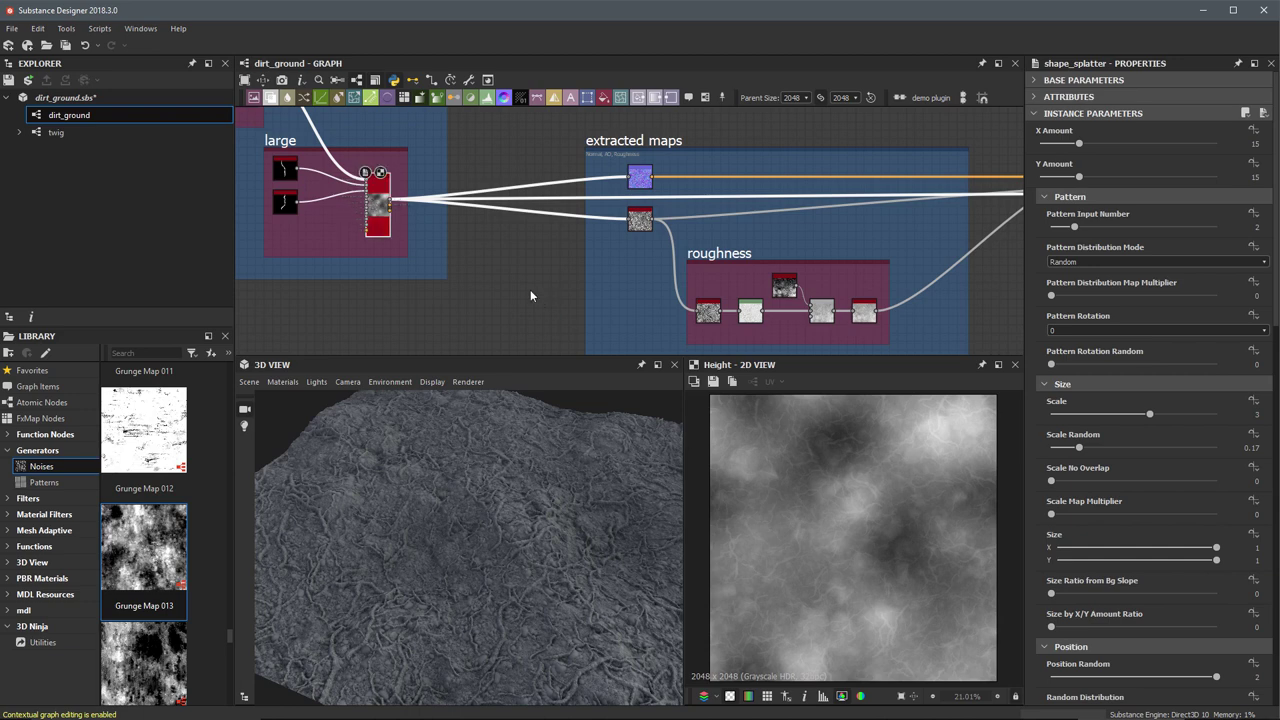
middle_drag(530, 296, 471, 385)
key(space)
Add a Gradient Map node and plug the shape_splatter output into its Input
click(720, 183)
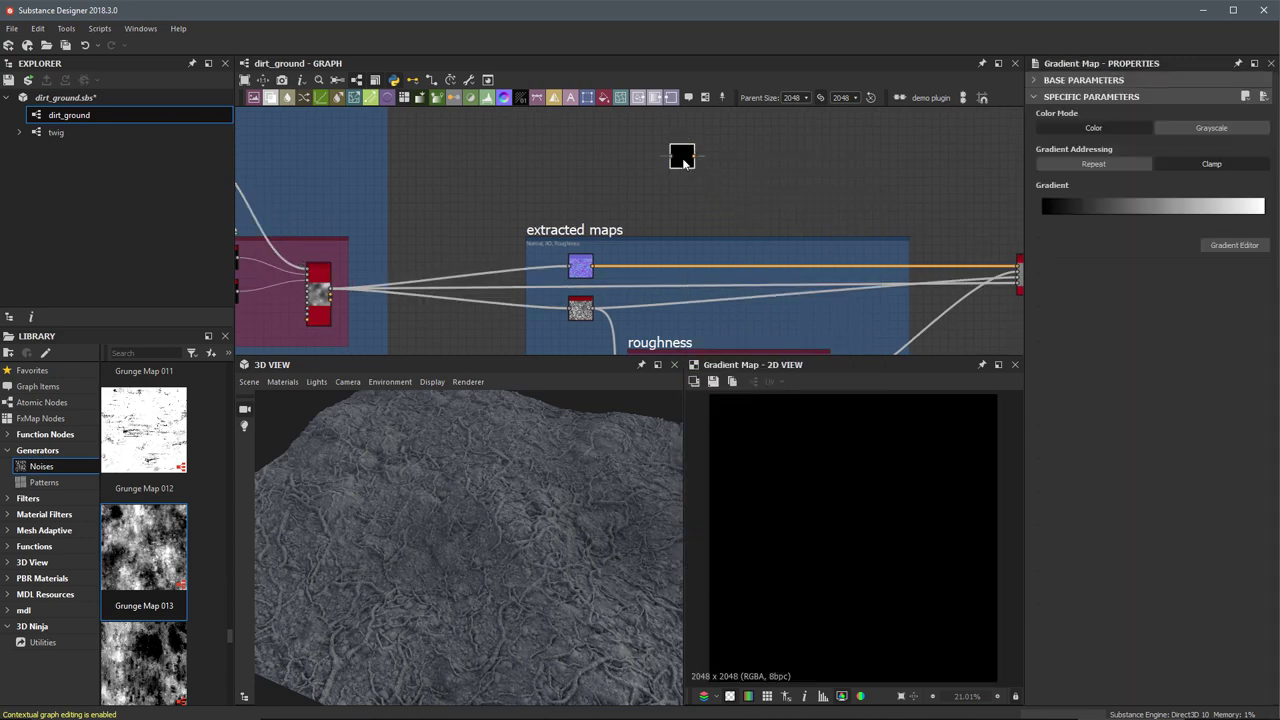
scroll(693, 172, up, 1)
scroll(704, 217, up, 1)
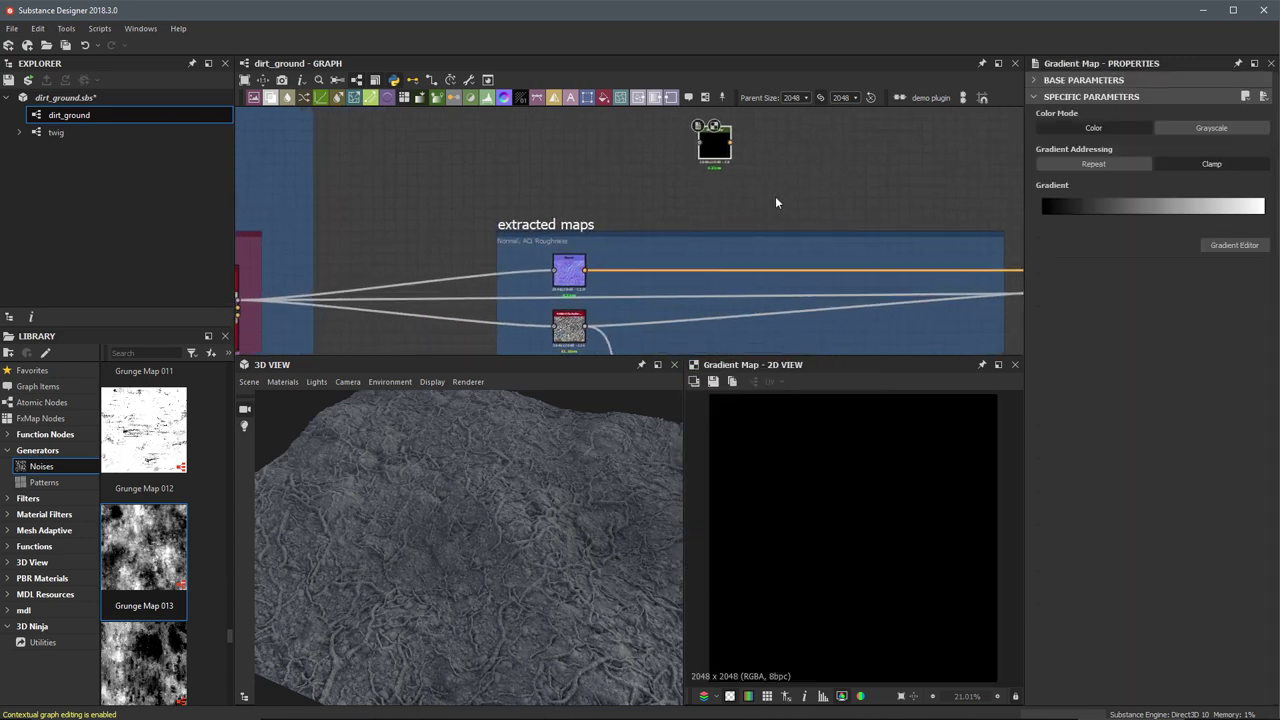
middle_drag(591, 206, 662, 194)
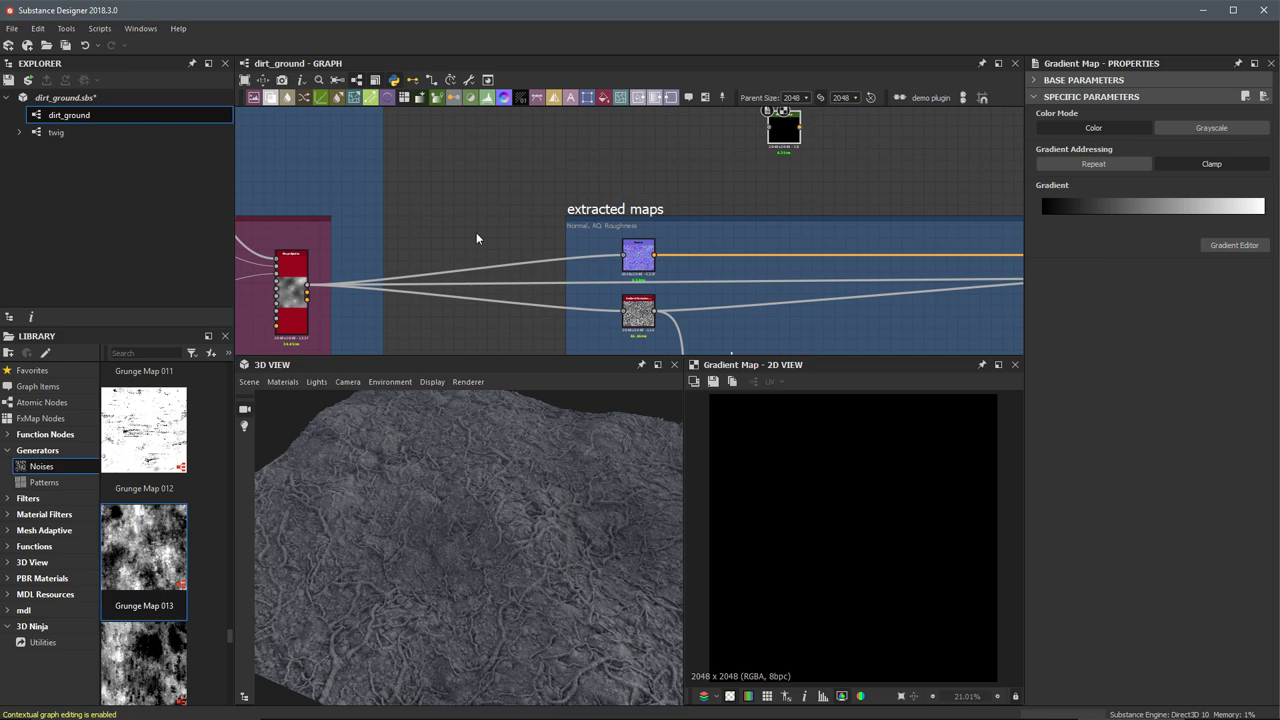
middle_drag(471, 222, 455, 238)
drag(292, 300, 752, 143)
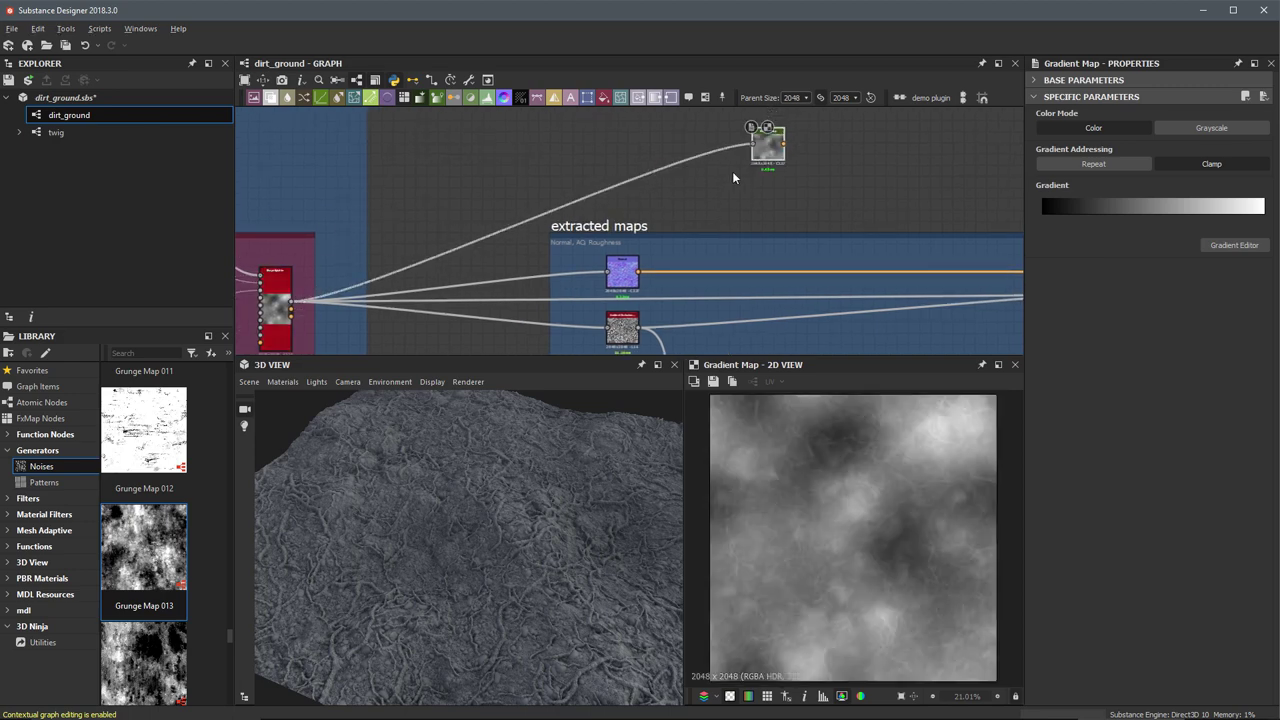
Center the Gradient Map node and open its Gradient Editor, moved away from the preview
scroll(732, 171, up, 3)
middle_drag(731, 281, 706, 198)
scroll(706, 198, up, 2)
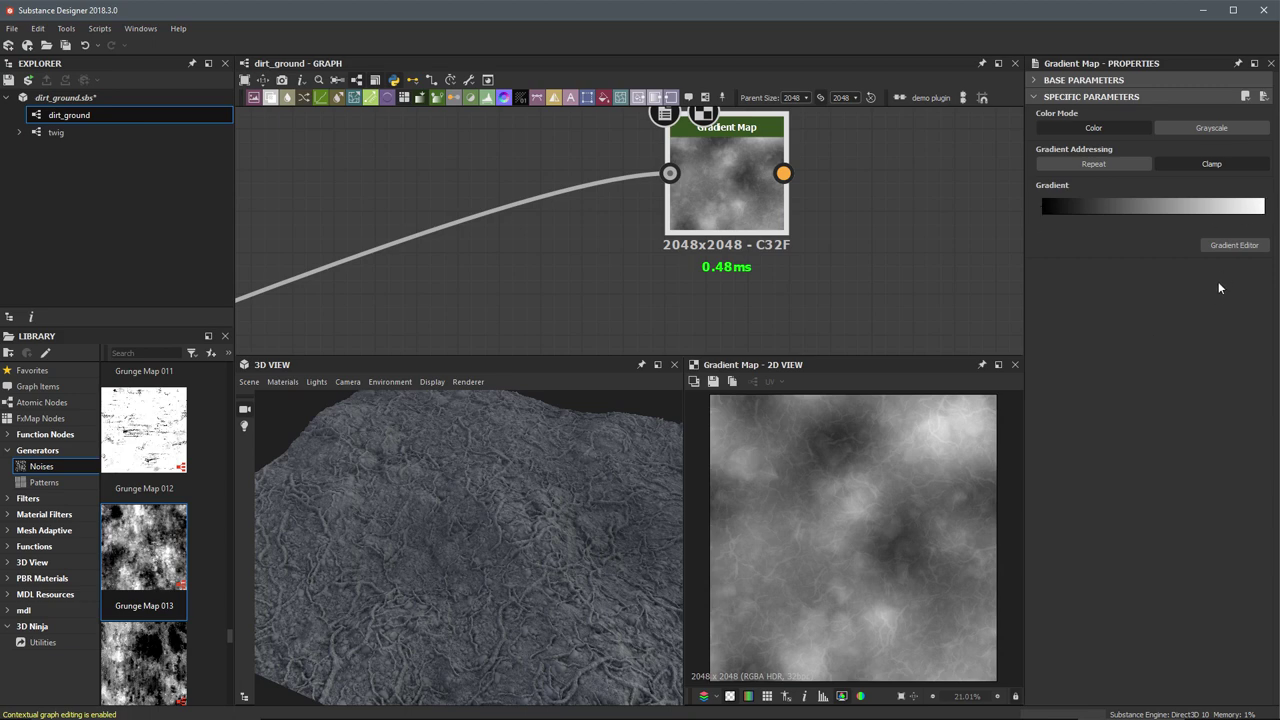
click(1215, 246)
drag(836, 150, 429, 165)
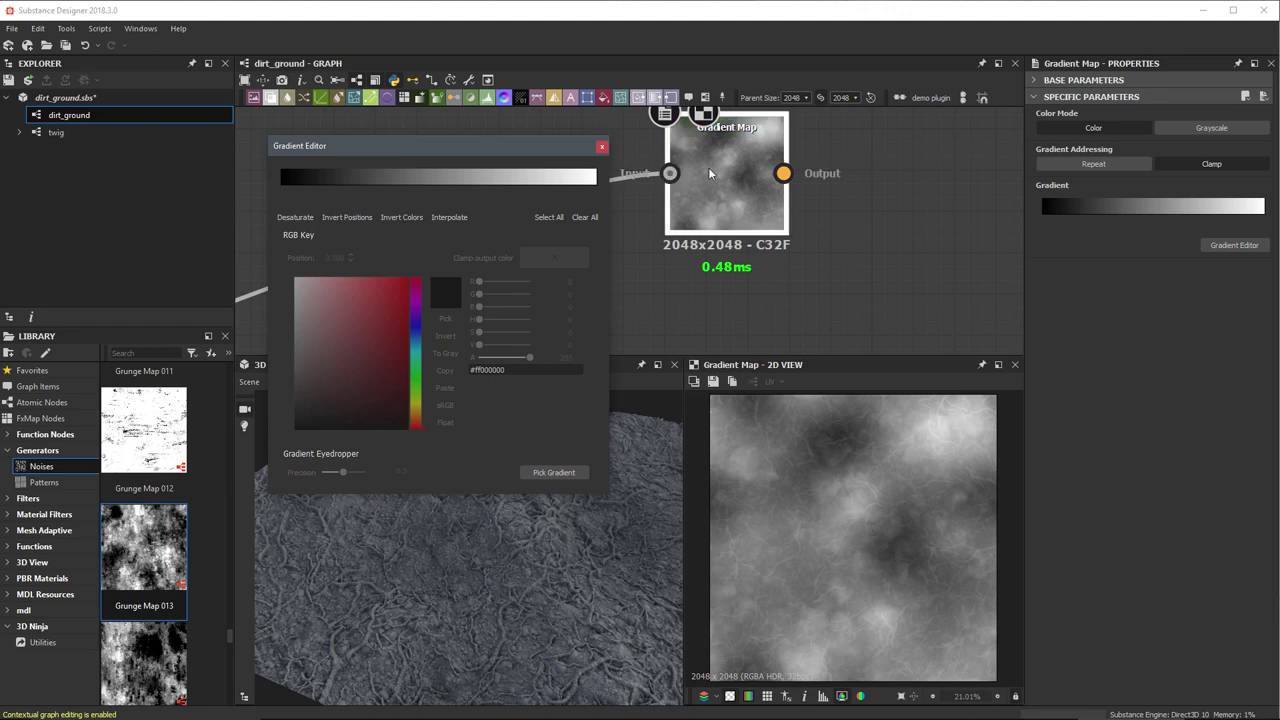
Set the gradient's start key to red #ffeb1313
drag(459, 152, 446, 173)
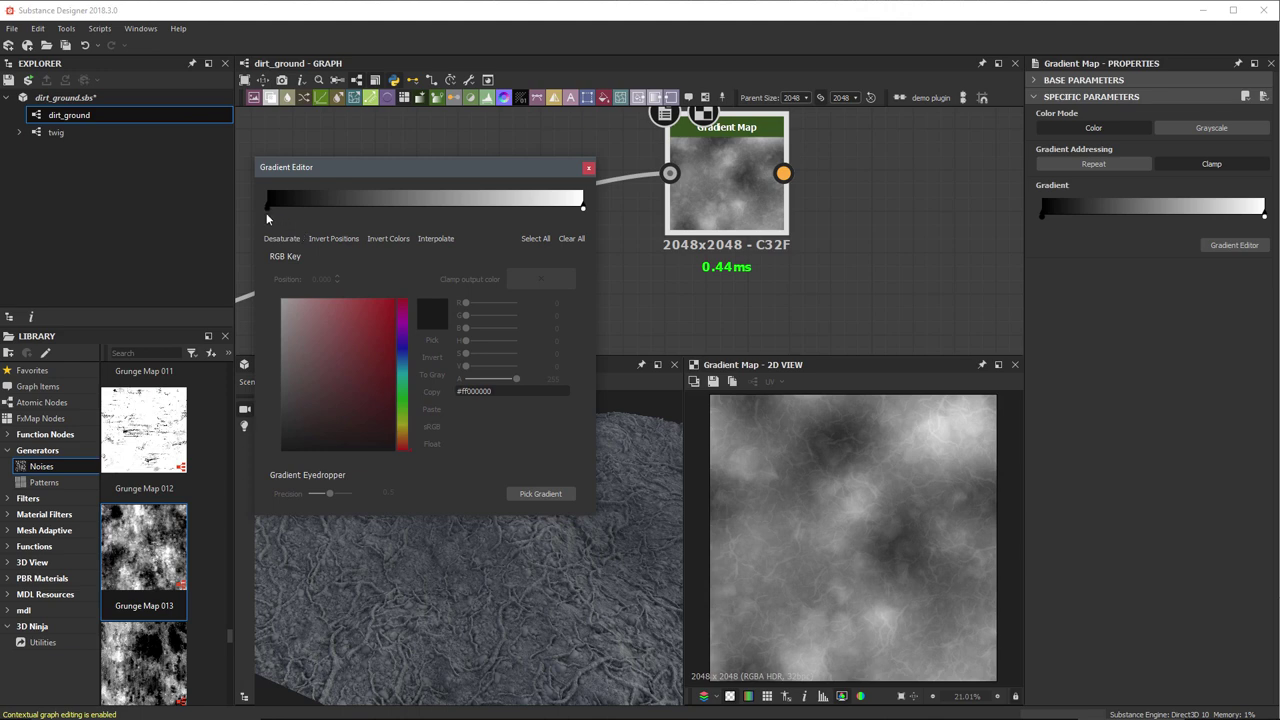
click(267, 211)
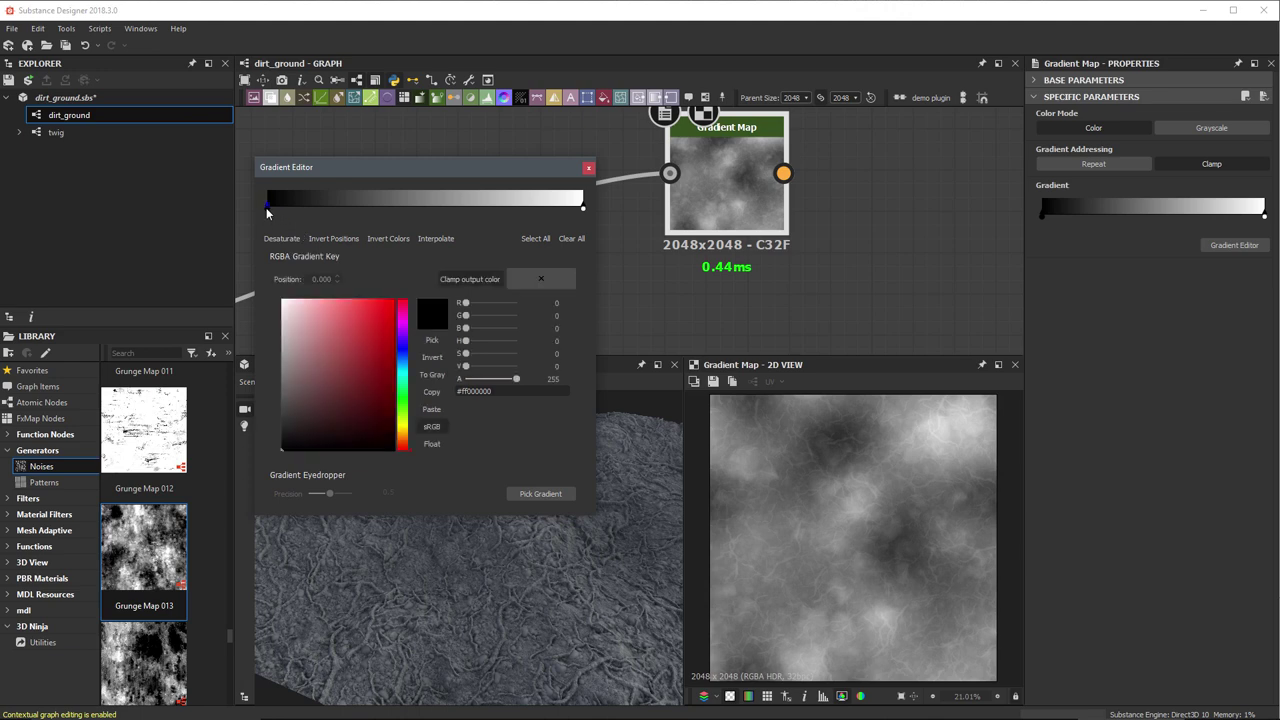
click(583, 210)
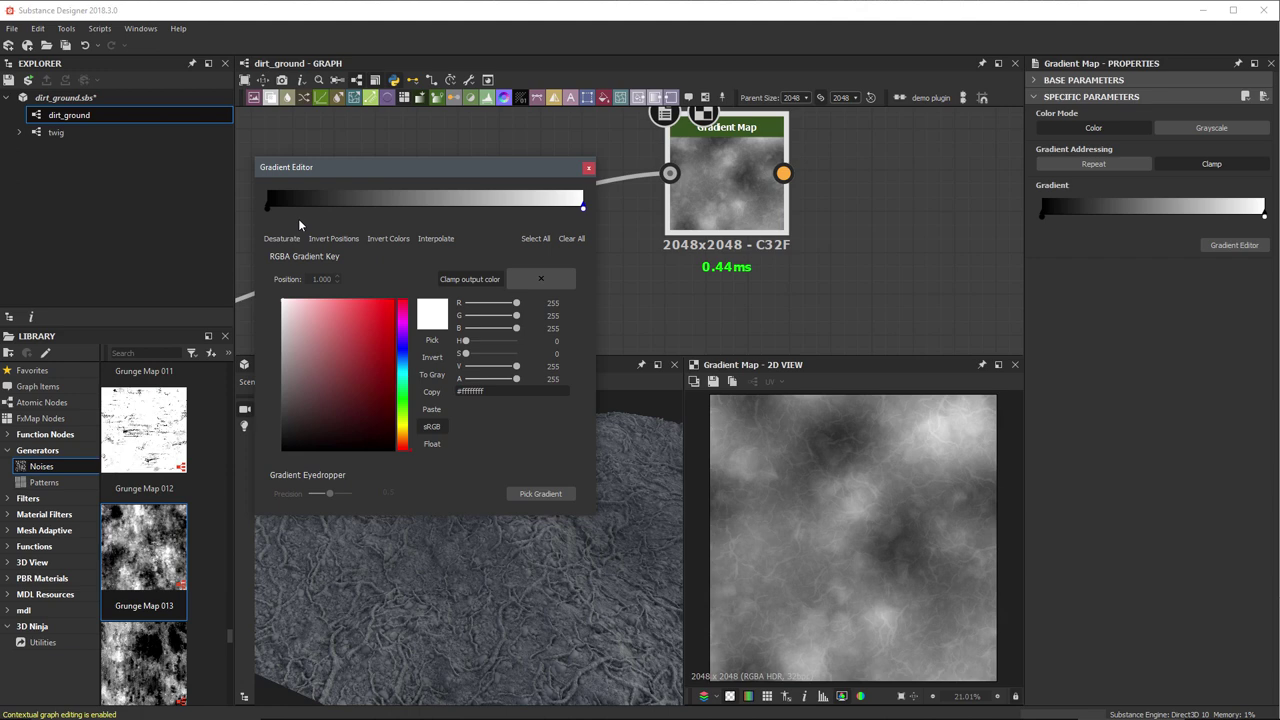
click(266, 210)
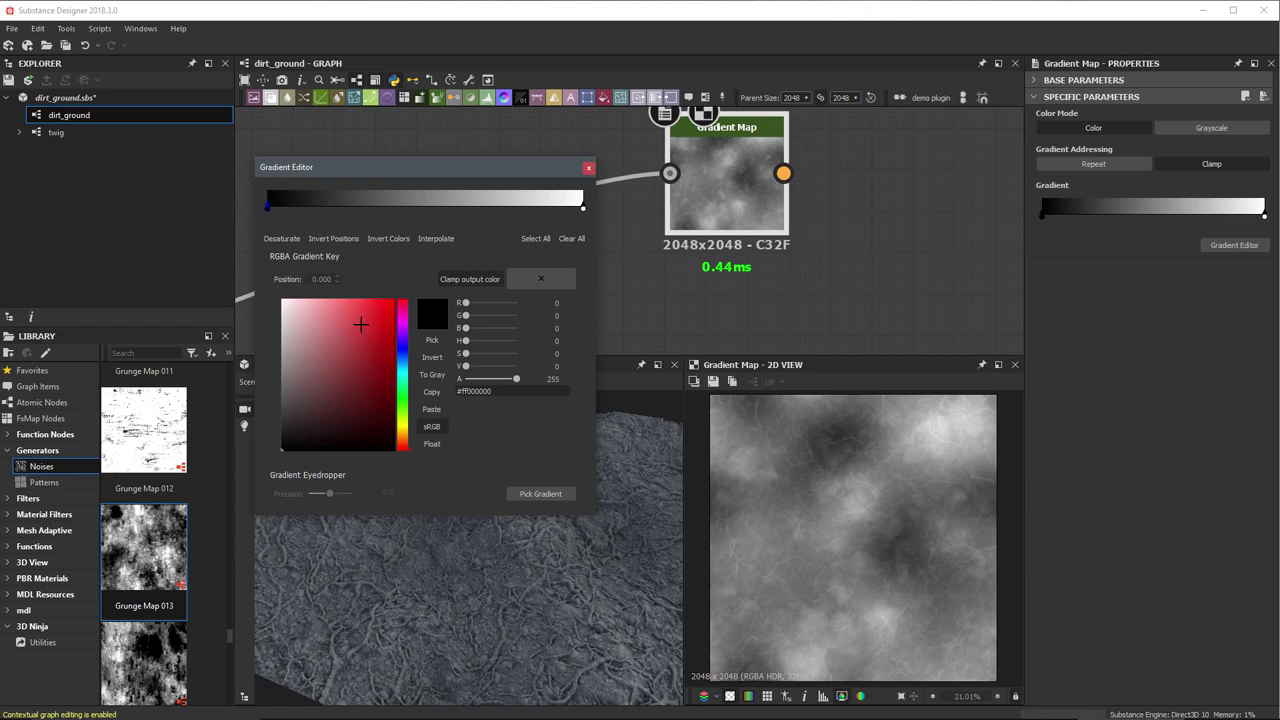
click(386, 310)
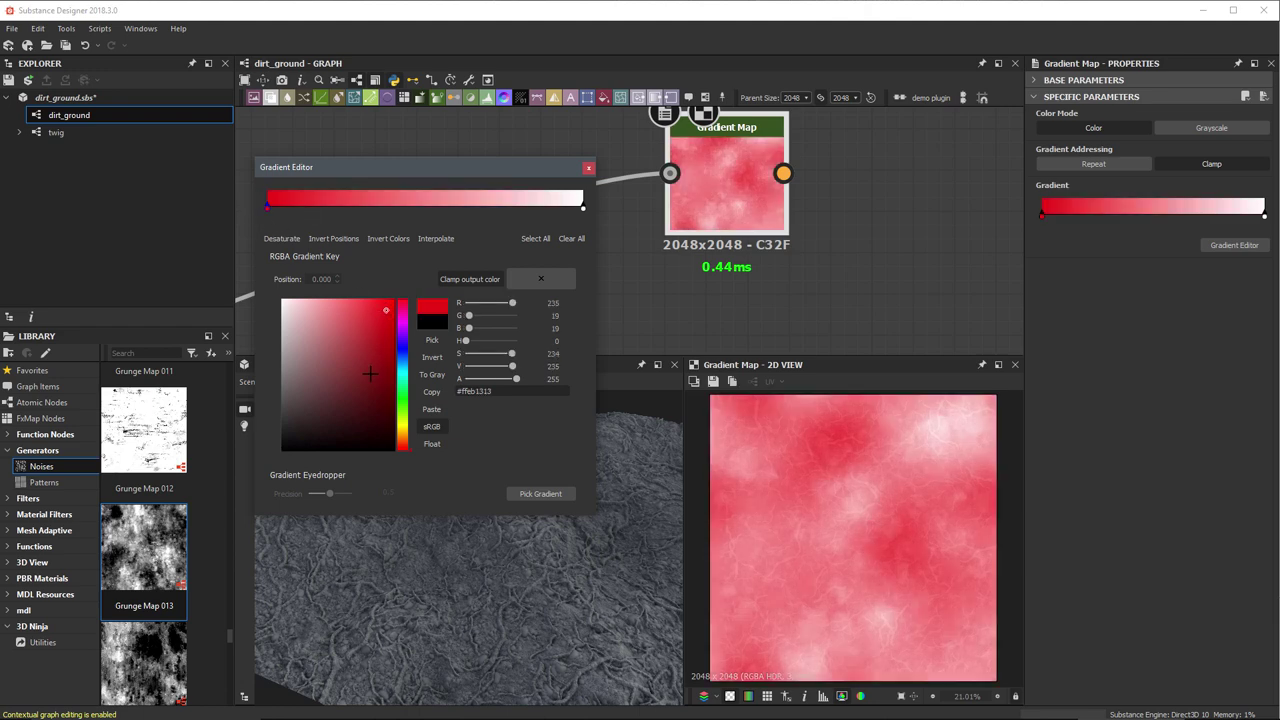
Set the gradient's end key to blue #ff191bf8, check the result, and close the editor
click(583, 208)
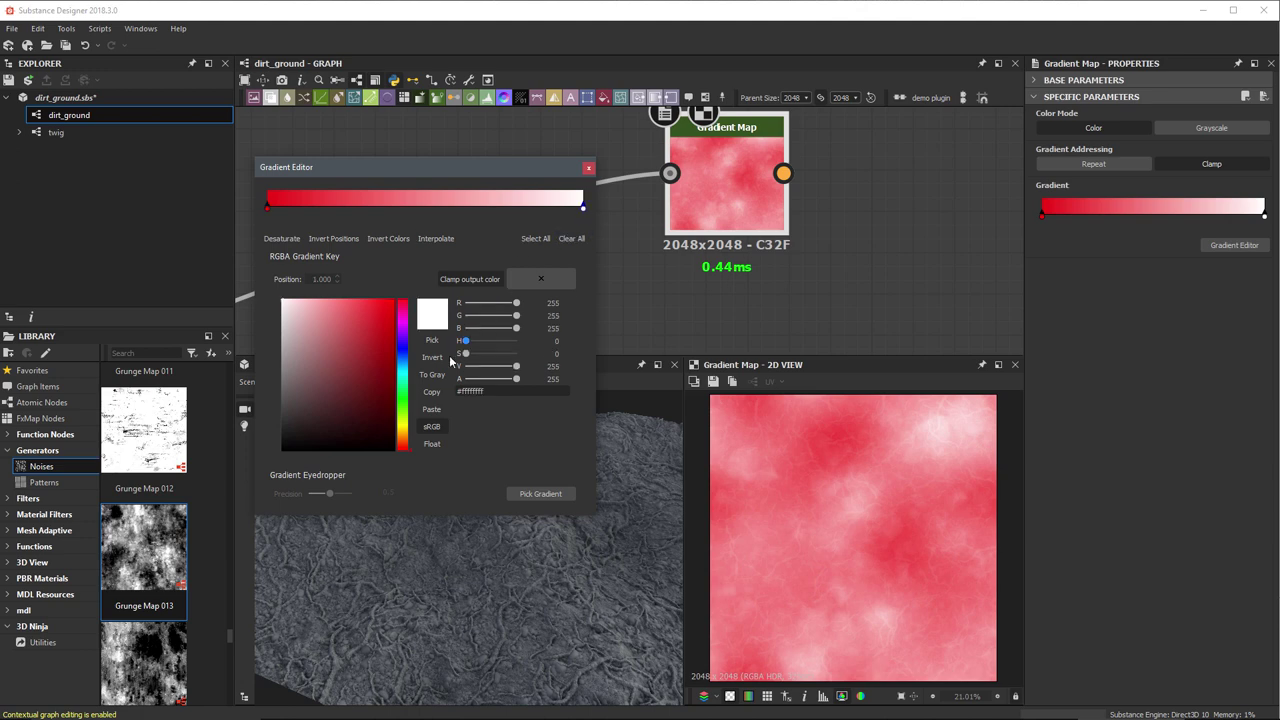
click(402, 349)
click(383, 302)
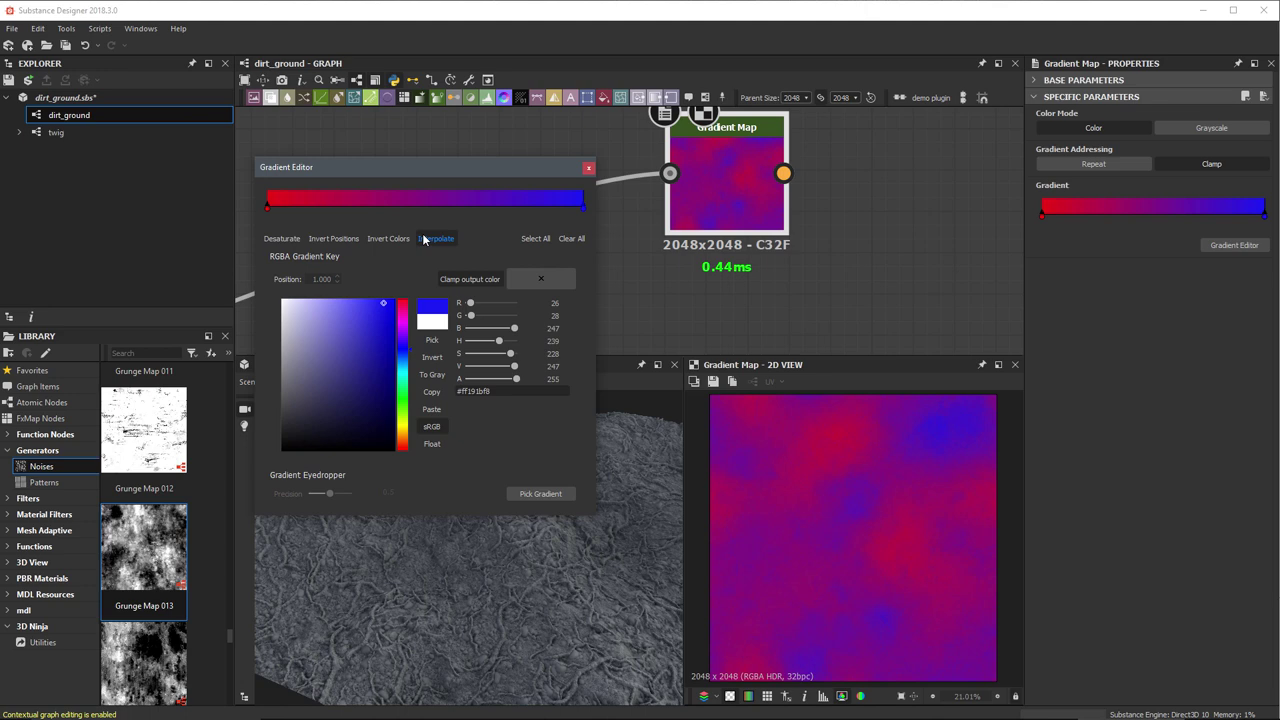
click(670, 173)
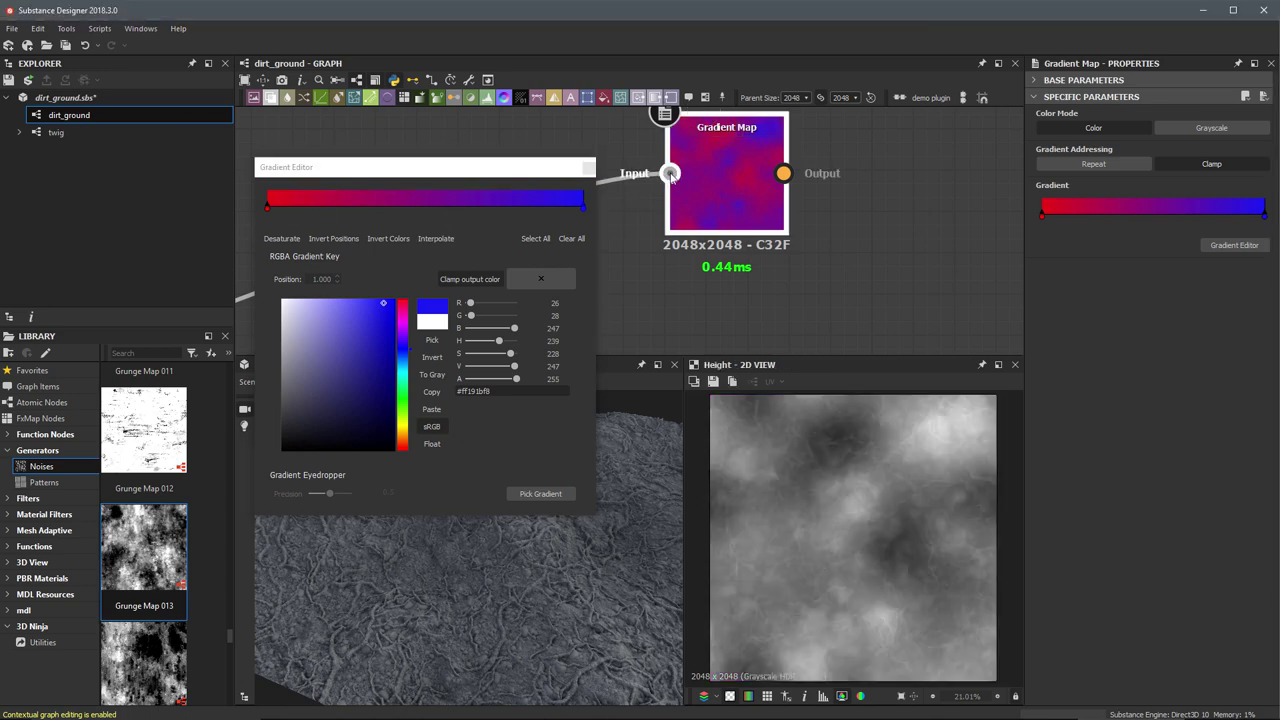
click(783, 173)
click(266, 208)
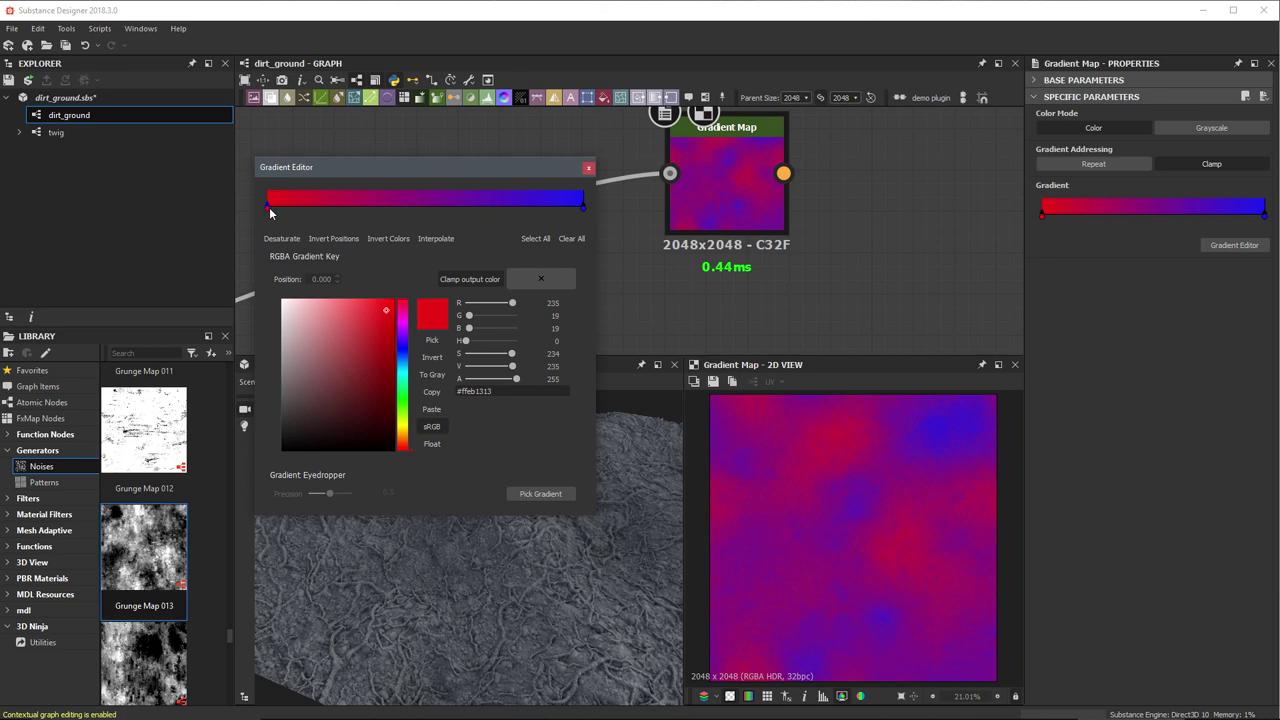
click(584, 208)
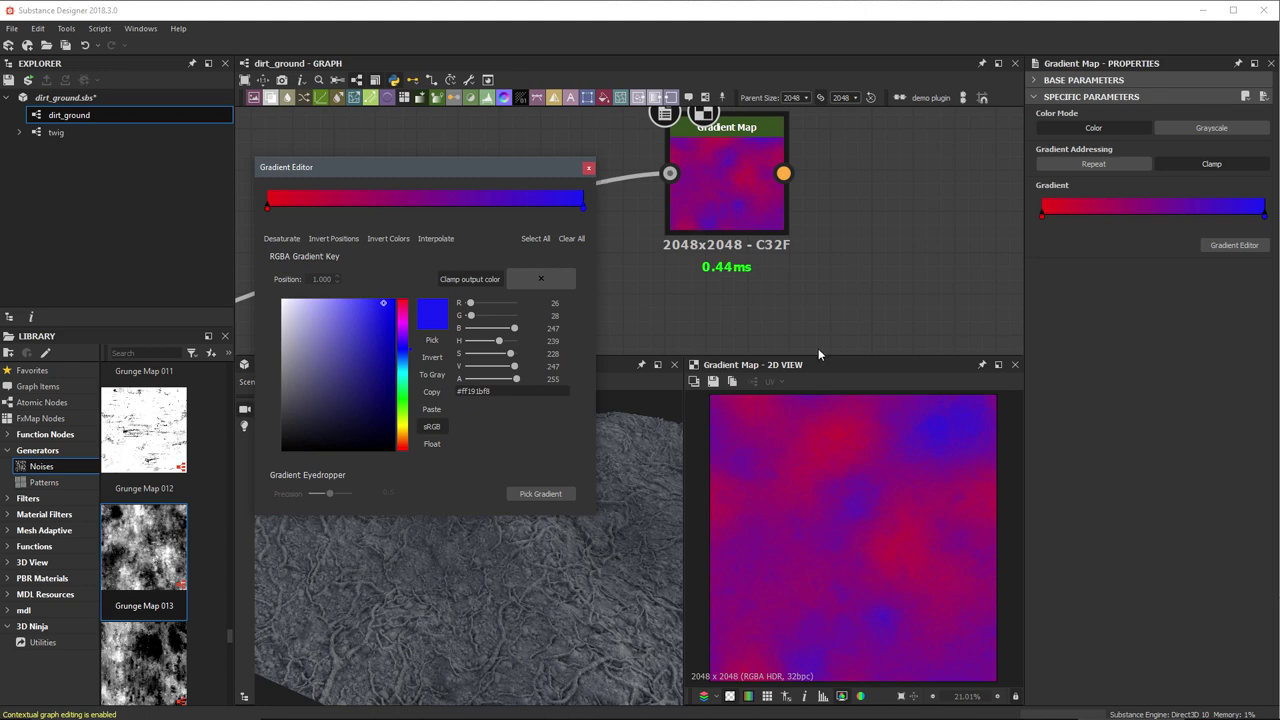
click(588, 167)
Preview the shape_splatter height output and frame the space beside the Gradient Map
middle_drag(600, 251, 837, 192)
scroll(737, 254, down, 5)
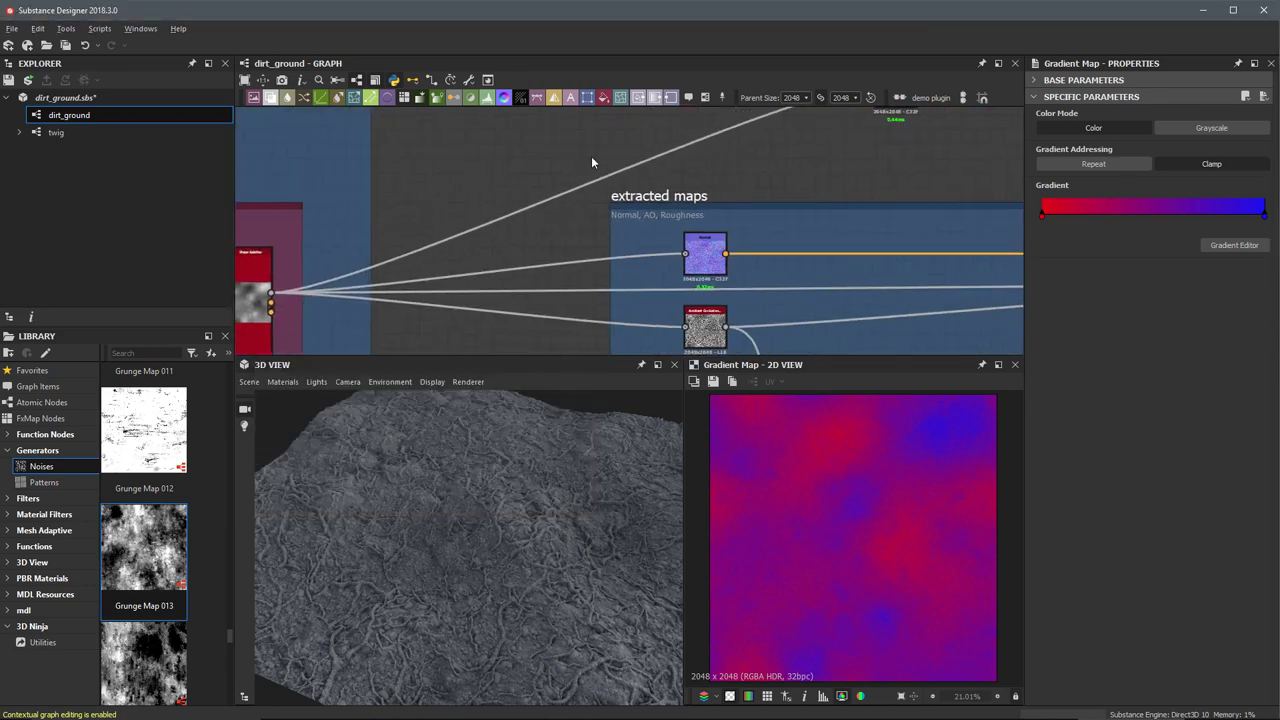
double_click(274, 287)
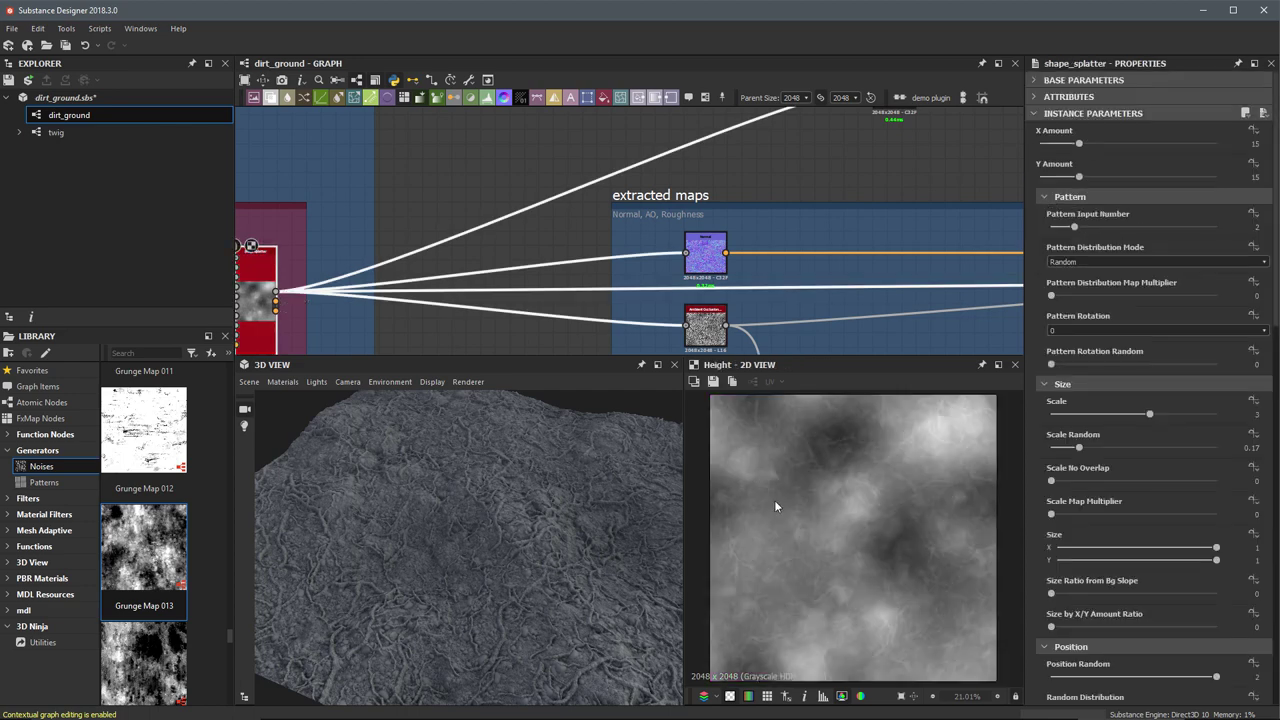
scroll(740, 254, down, 2)
middle_drag(702, 208, 726, 244)
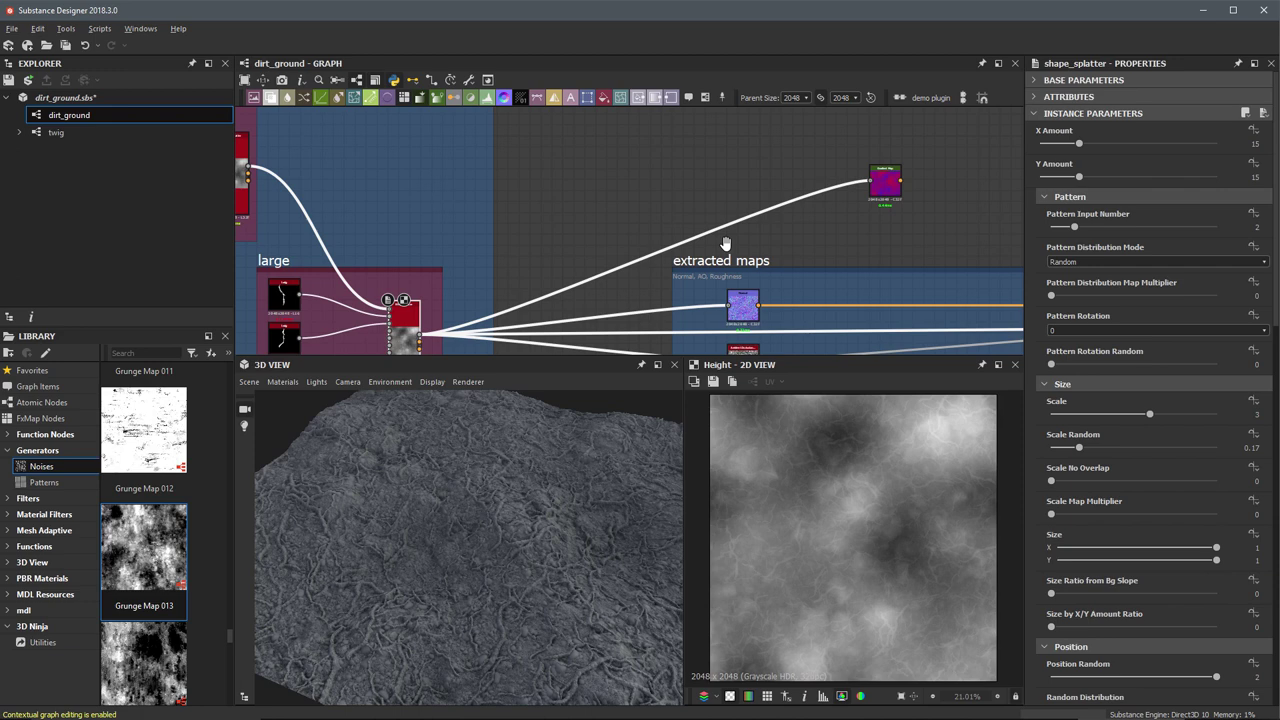
middle_drag(726, 243, 674, 214)
scroll(617, 213, up, 1)
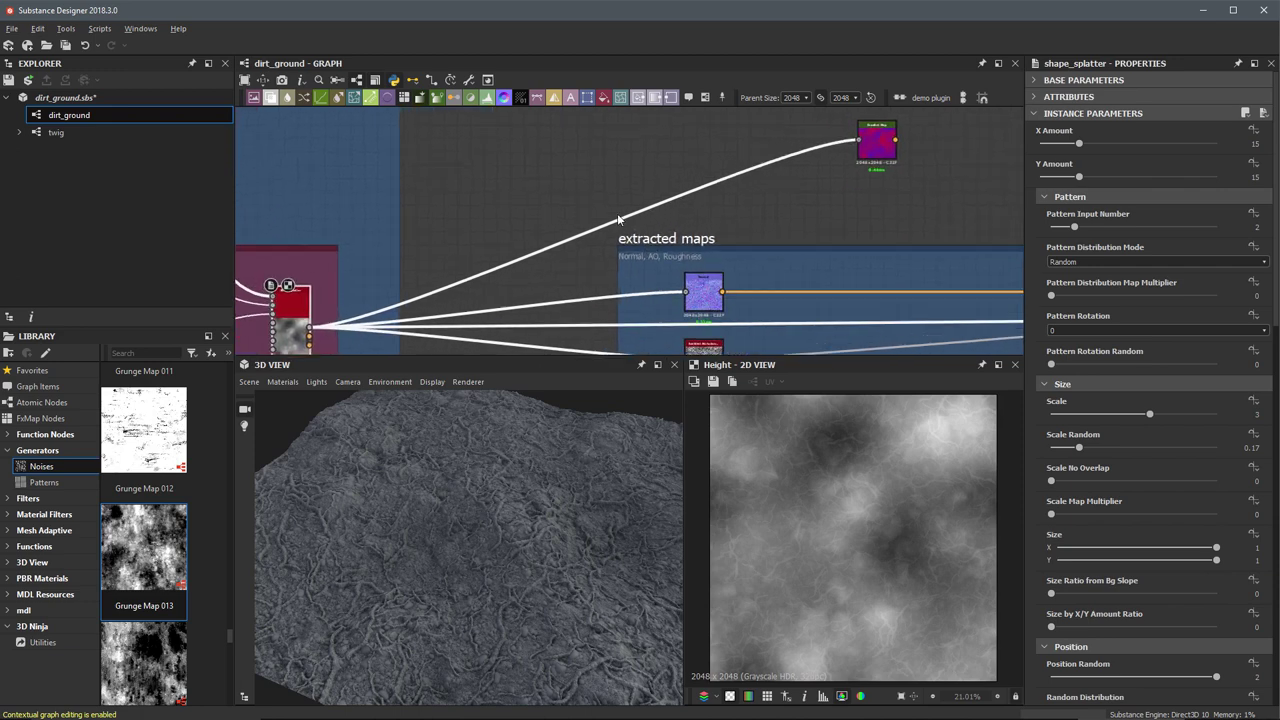
Add a Curvature Smooth node fed by the extracted normal map and preview it
key(space)
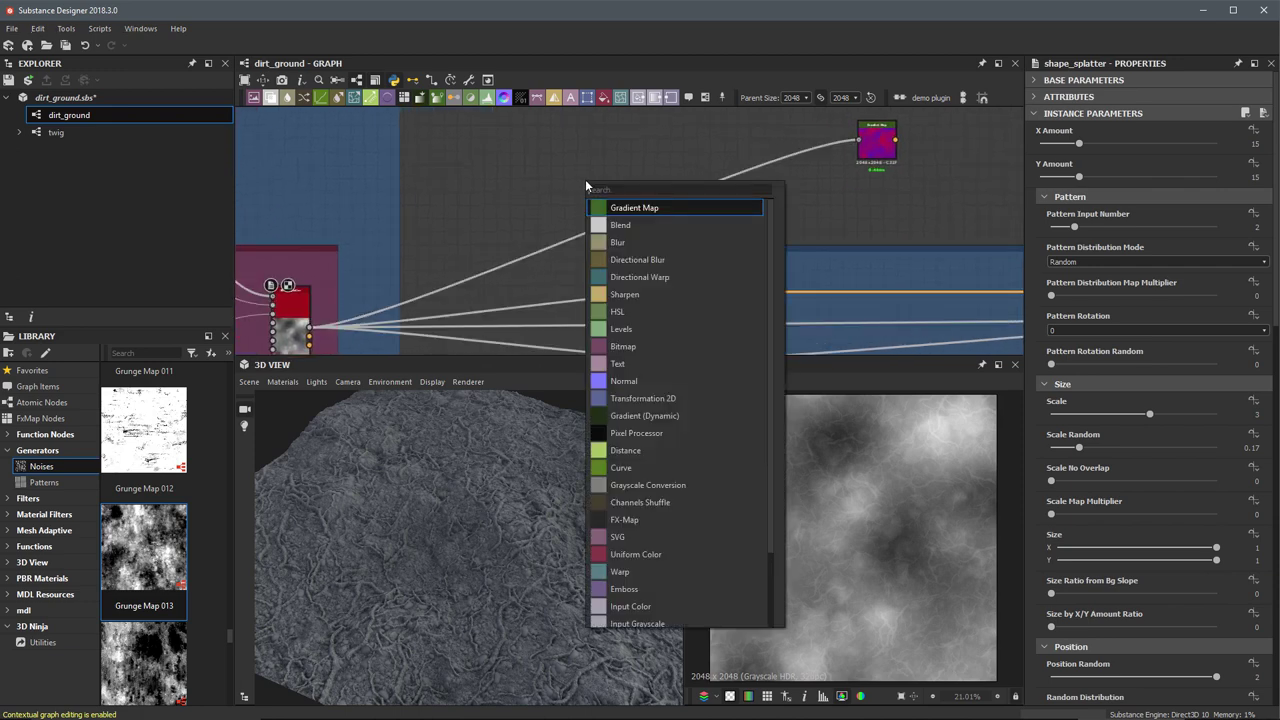
text(cur)
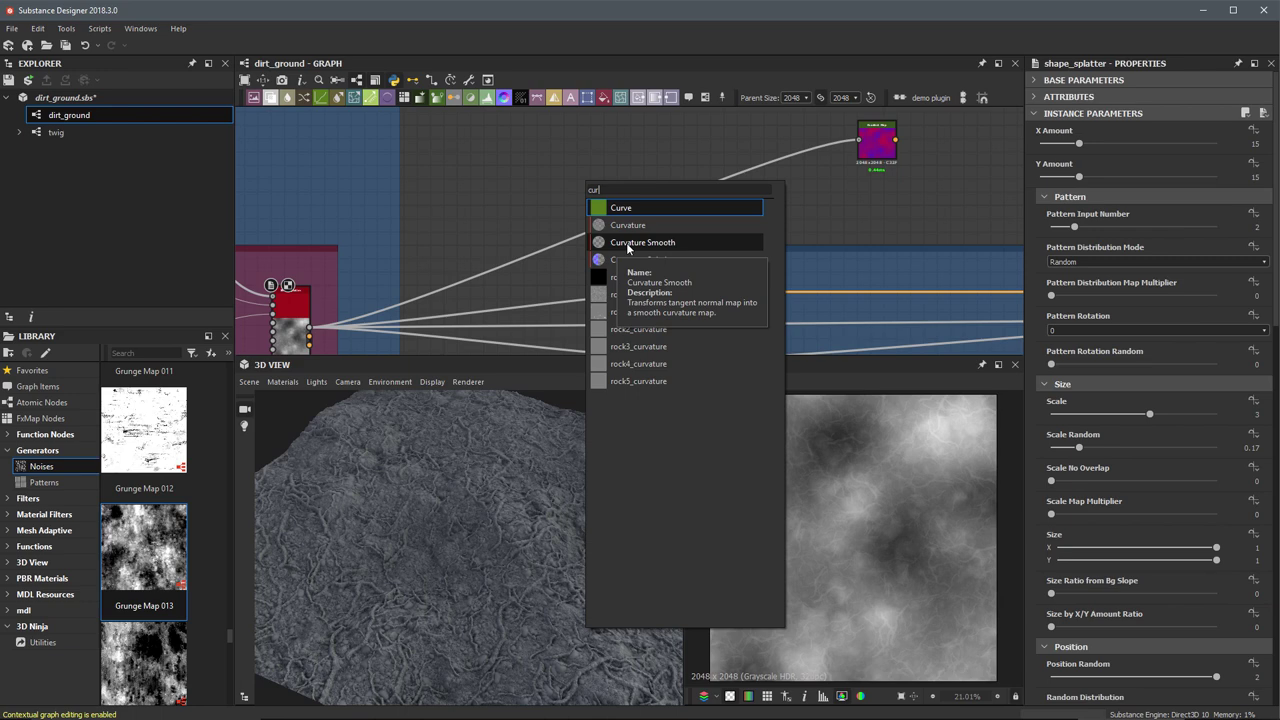
click(674, 244)
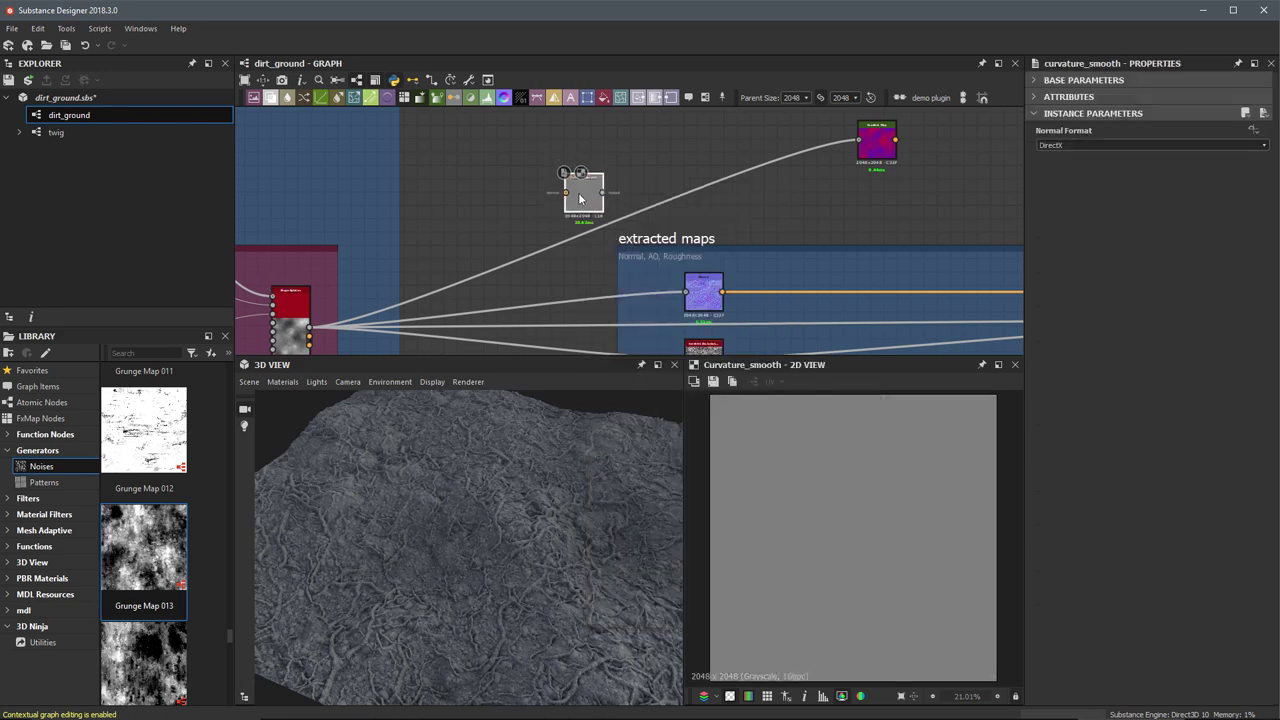
scroll(529, 184, up, 5)
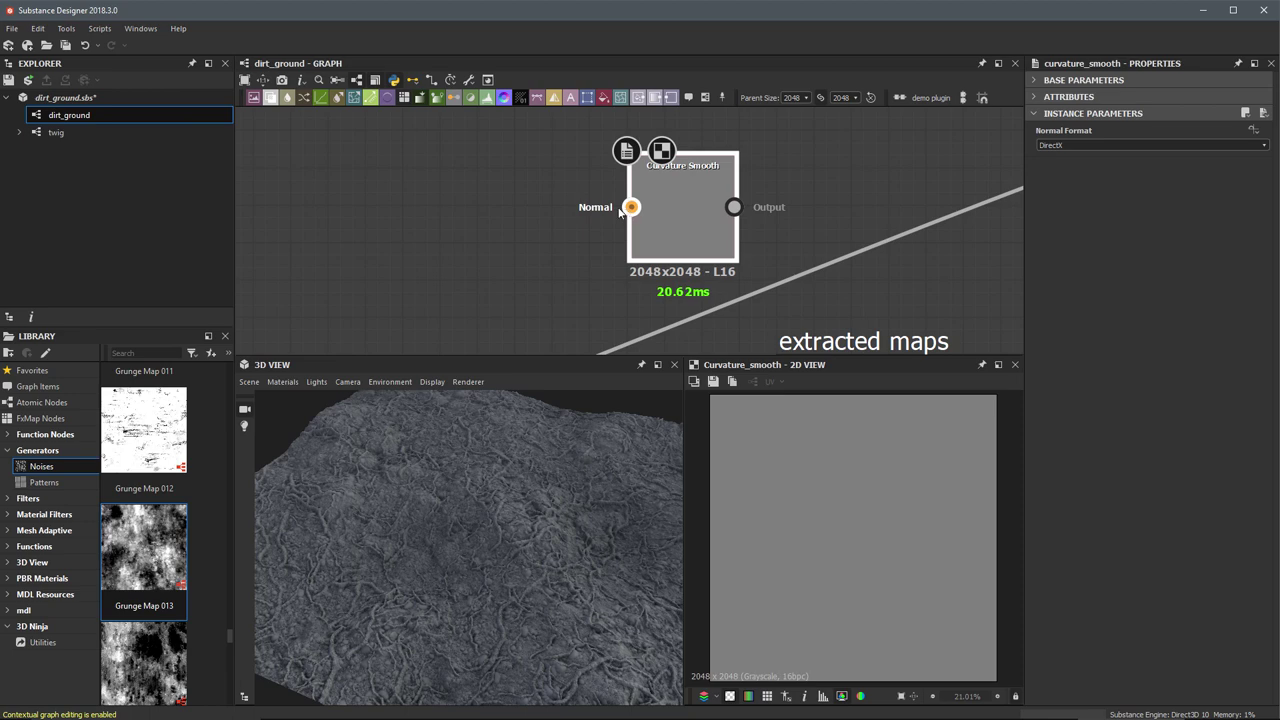
scroll(627, 212, down, 4)
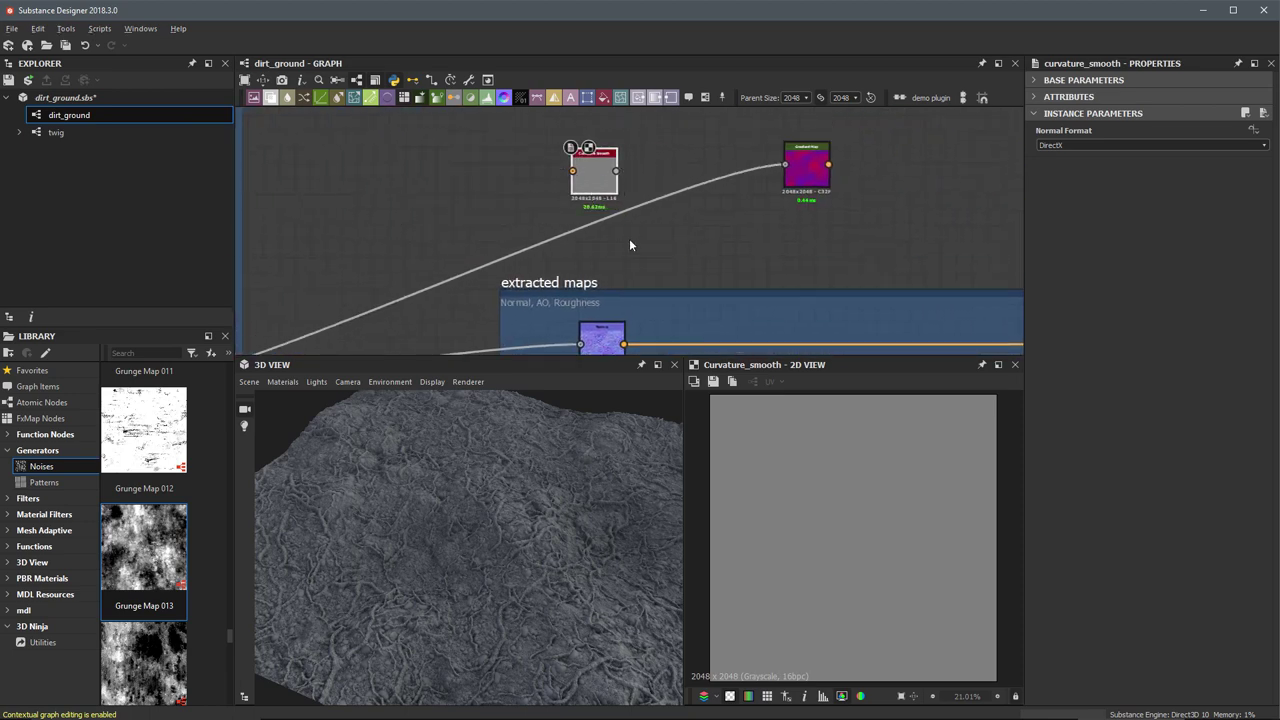
scroll(629, 240, down, 2)
middle_drag(625, 327, 588, 335)
drag(588, 335, 546, 190)
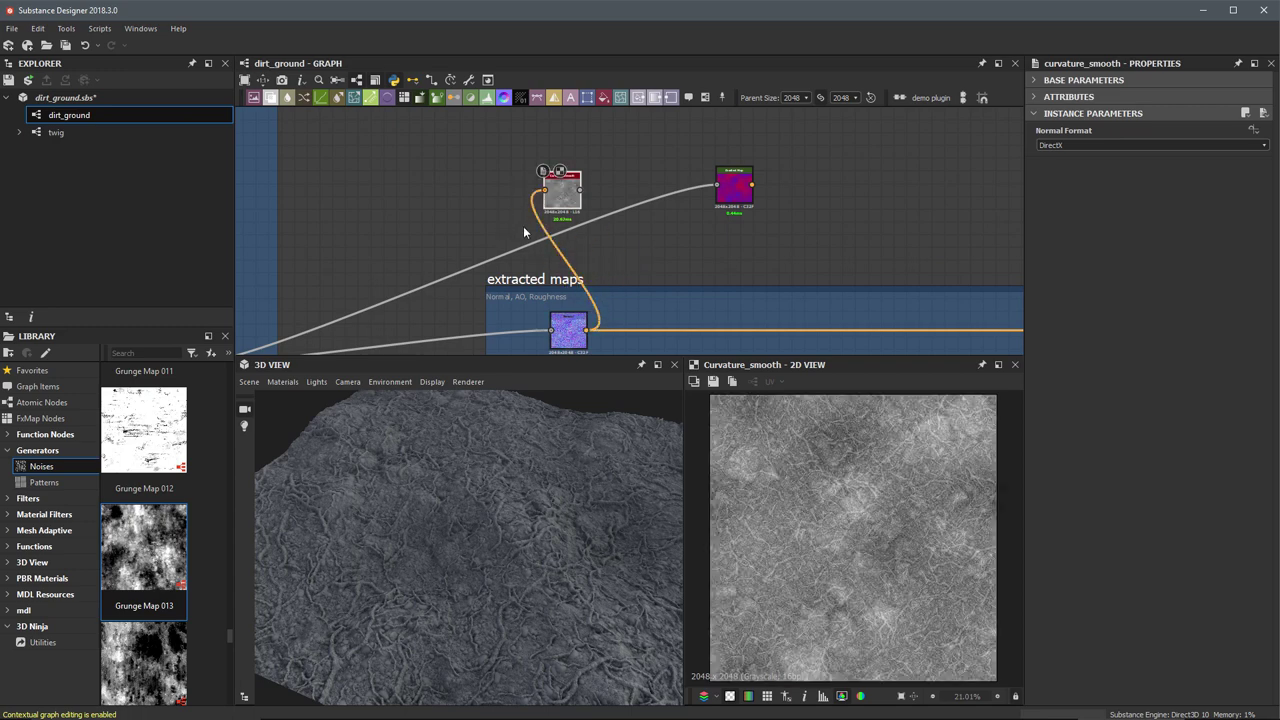
scroll(888, 490, up, 5)
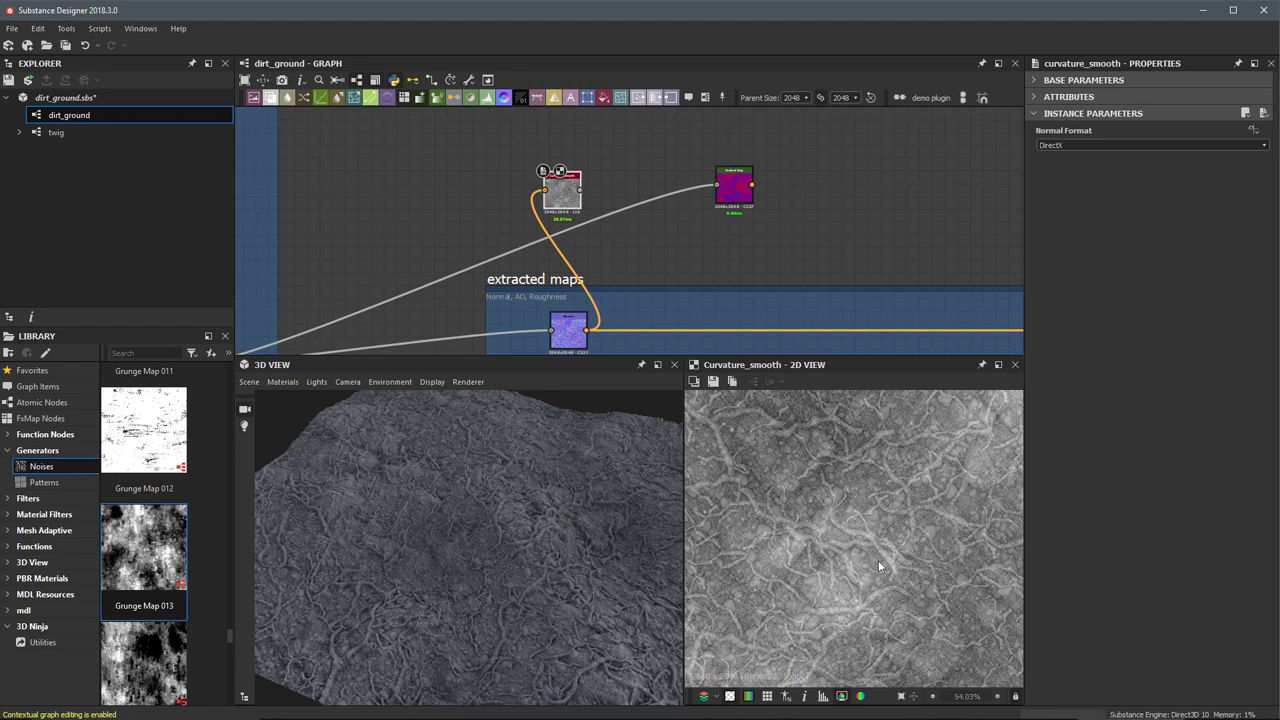
scroll(874, 555, down, 3)
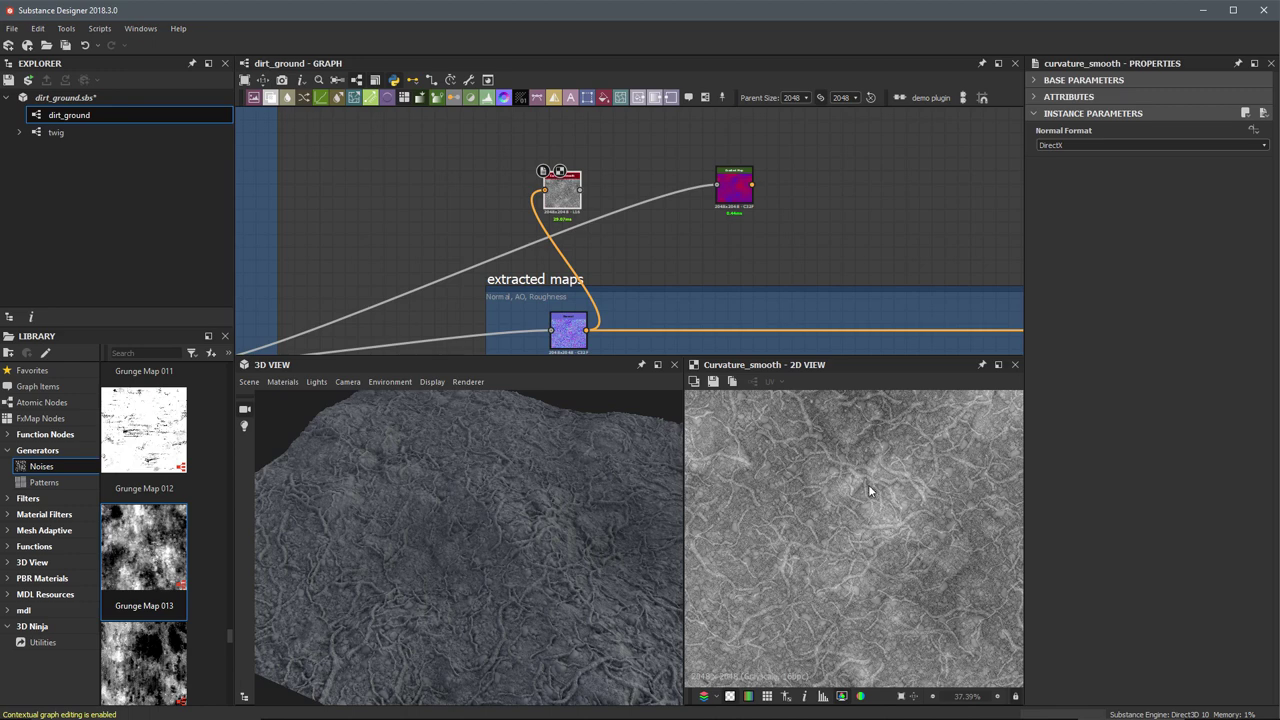
scroll(631, 185, up, 4)
Add a Blend with Curvature Smooth as Foreground and Shape Splatter as Background
key(space)
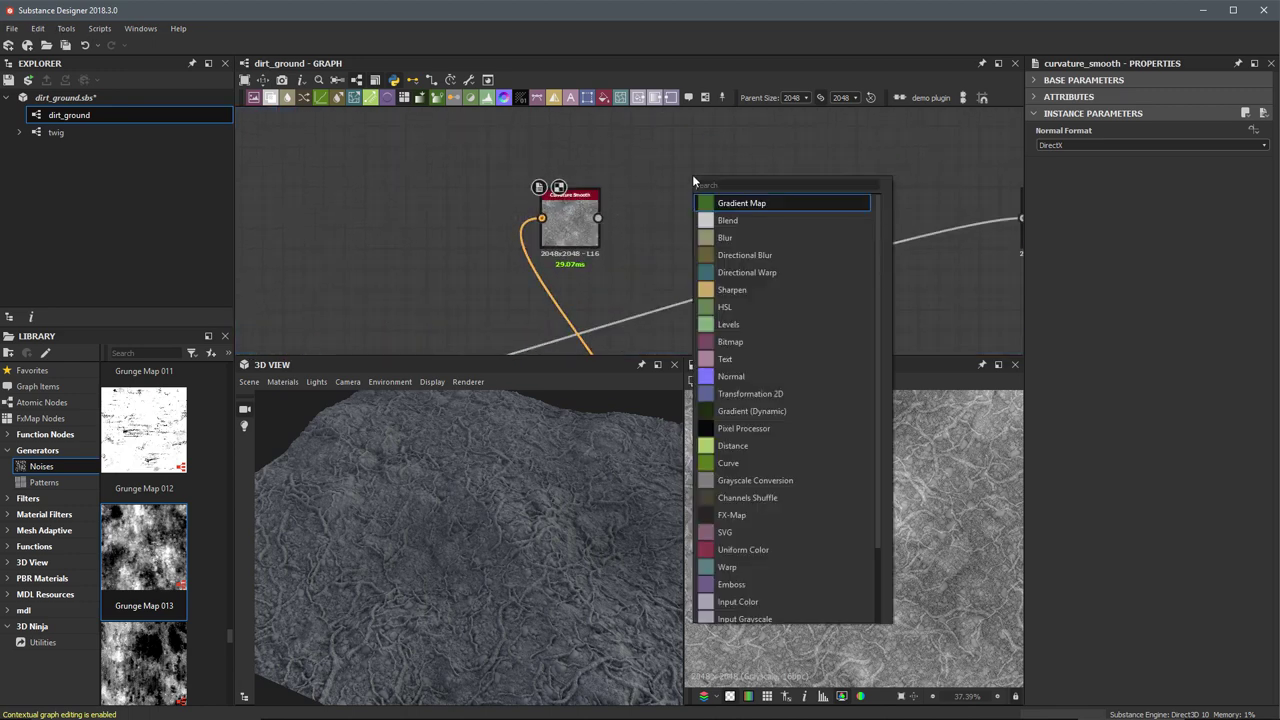
click(740, 221)
drag(575, 197, 688, 180)
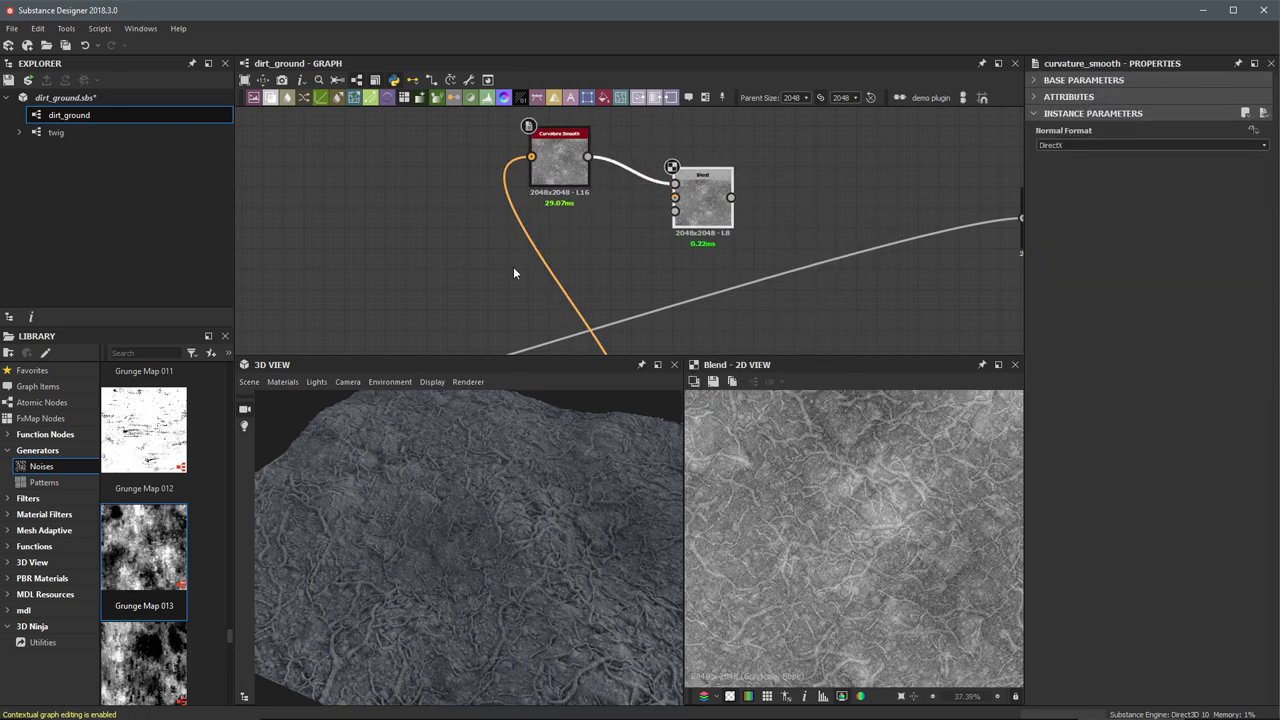
scroll(491, 194, down, 3)
middle_drag(491, 194, 622, 232)
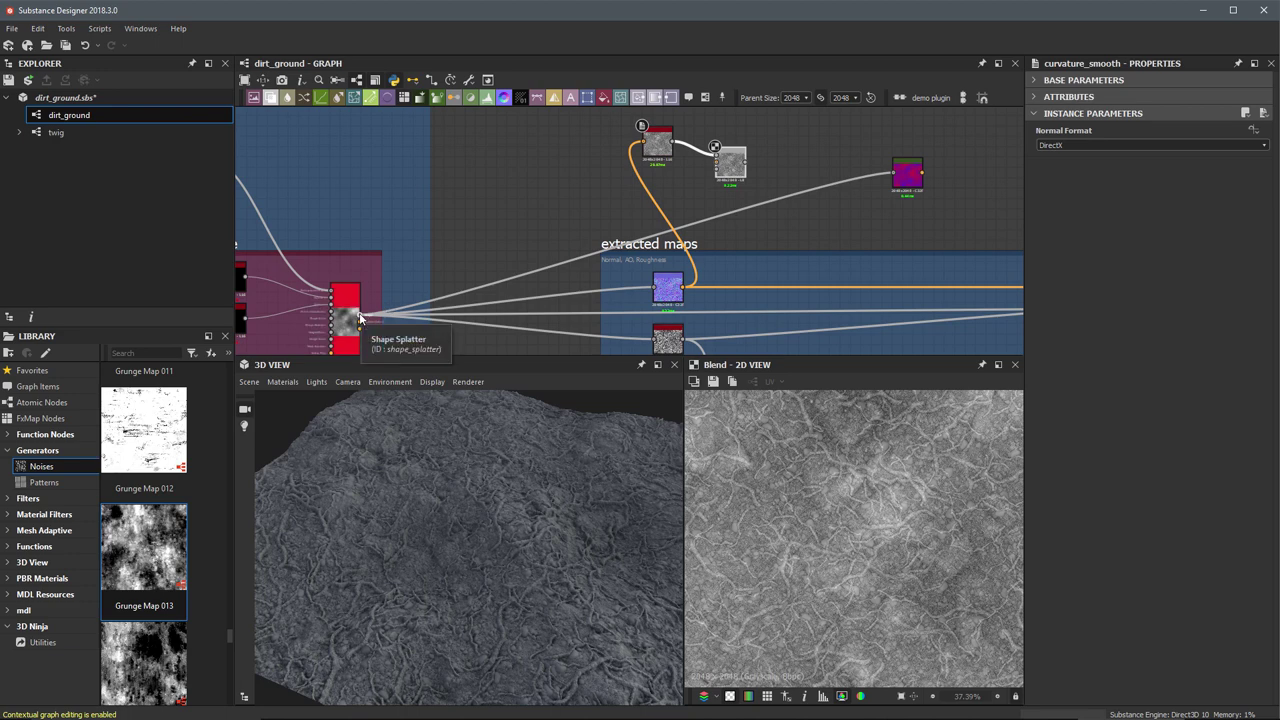
drag(375, 311, 738, 170)
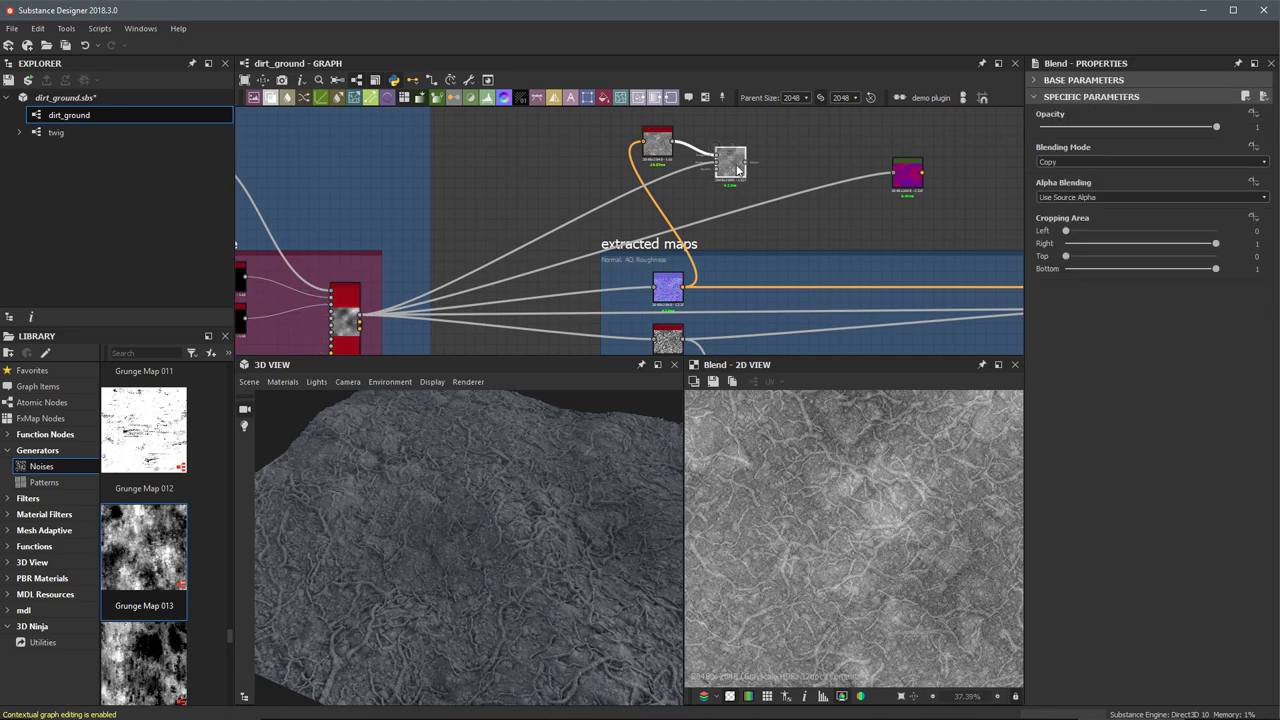
key(f)
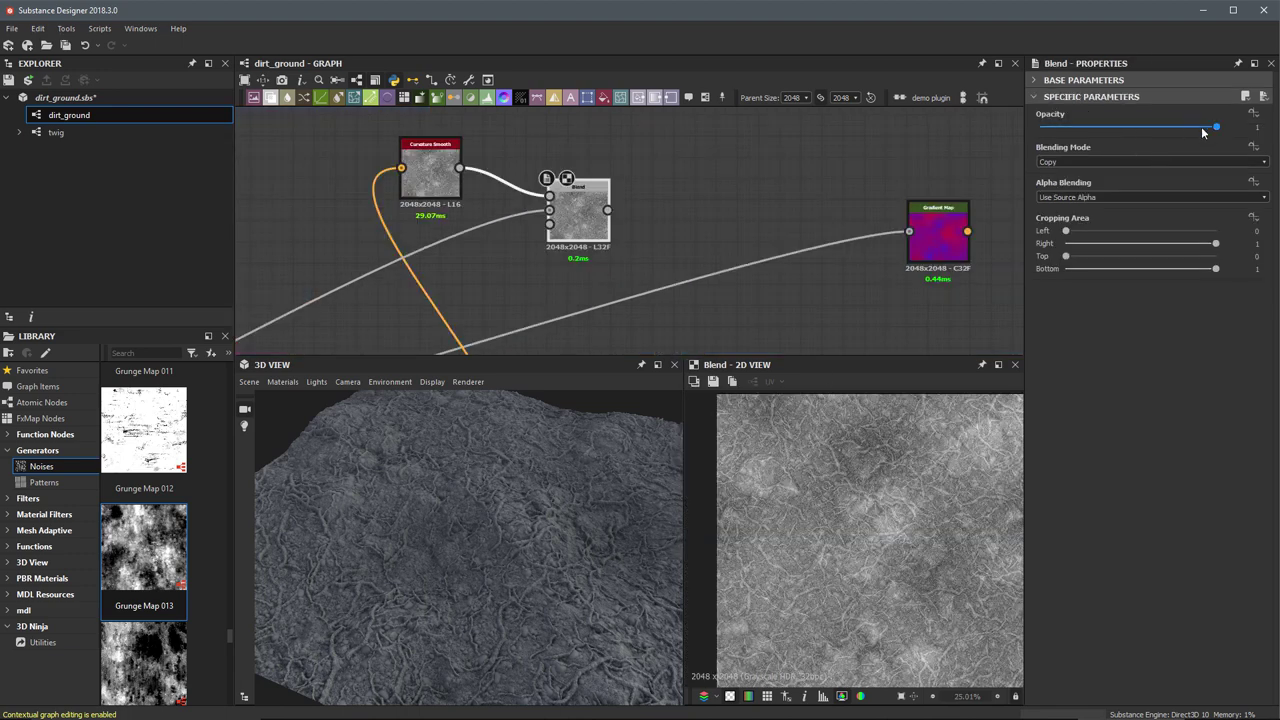
Set the Blend's opacity to 0.5 and preview its result
drag(1193, 128, 1123, 130)
double_click(1250, 127)
text(0.5)
key(Return)
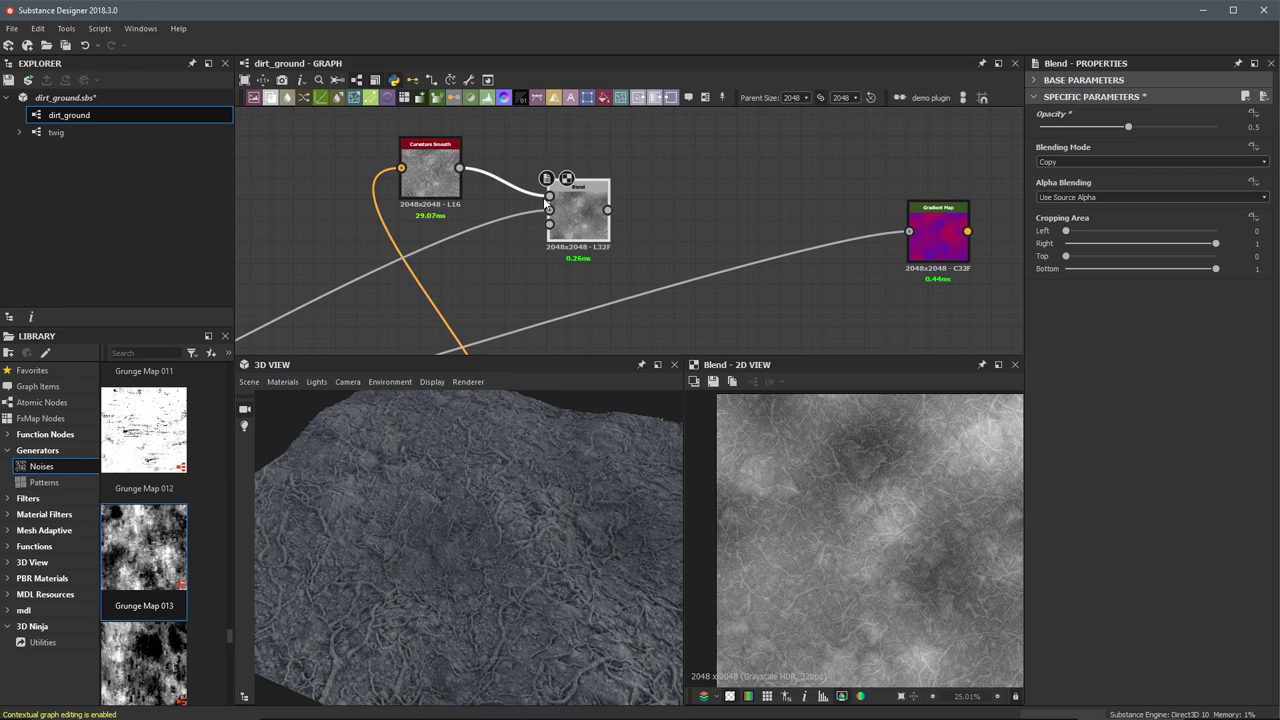
double_click(548, 196)
double_click(598, 216)
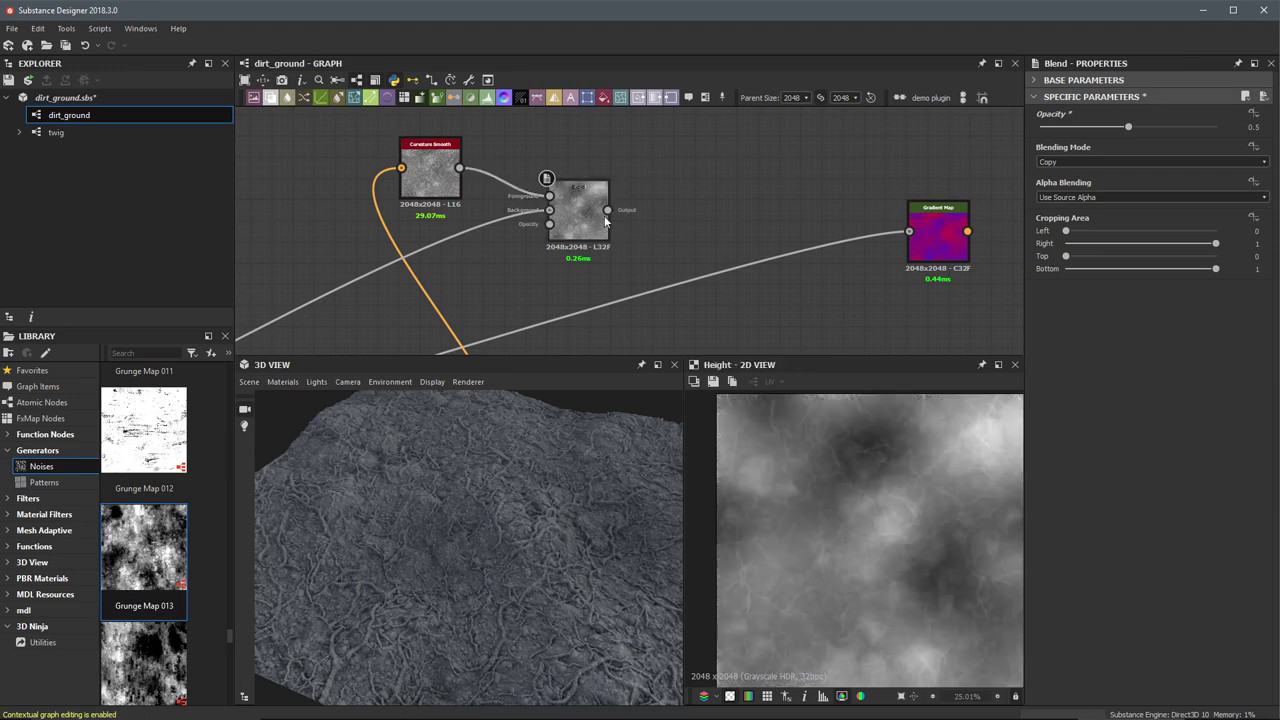
Add a second Blend node fed by the first Blend in its Background
scroll(896, 535, up, 2)
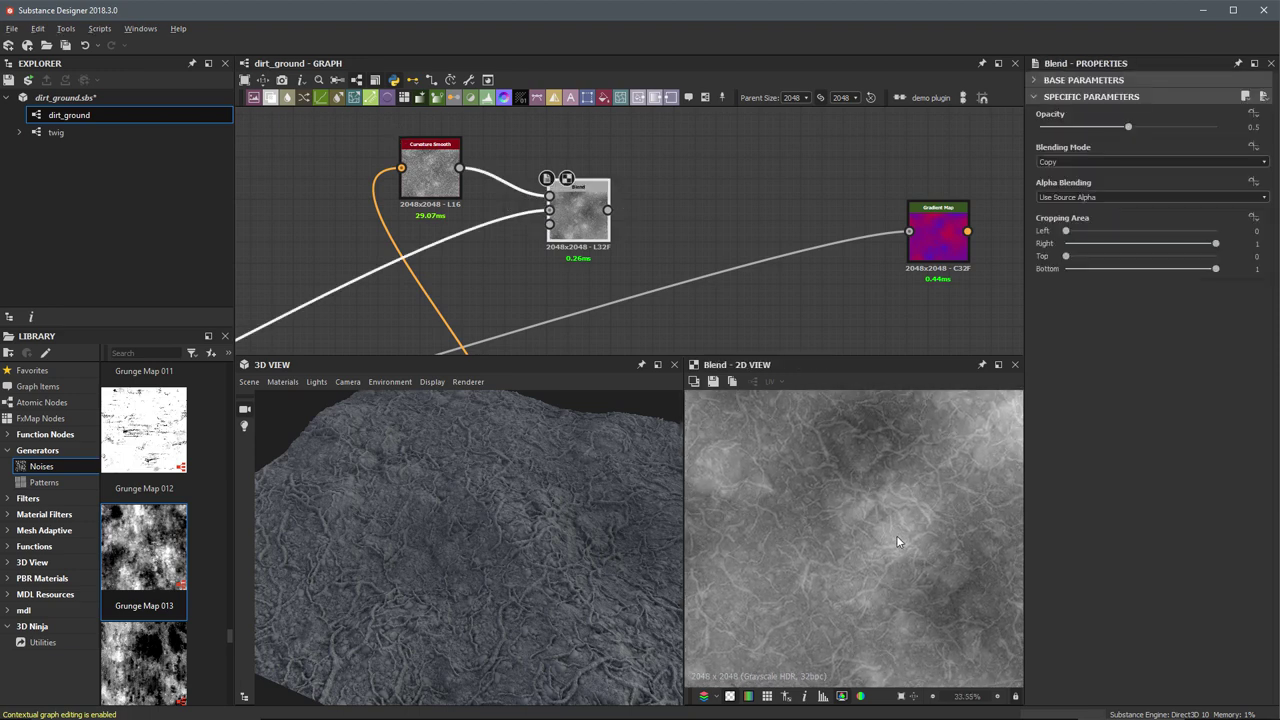
key(space)
click(730, 210)
drag(655, 175, 705, 180)
drag(608, 208, 677, 196)
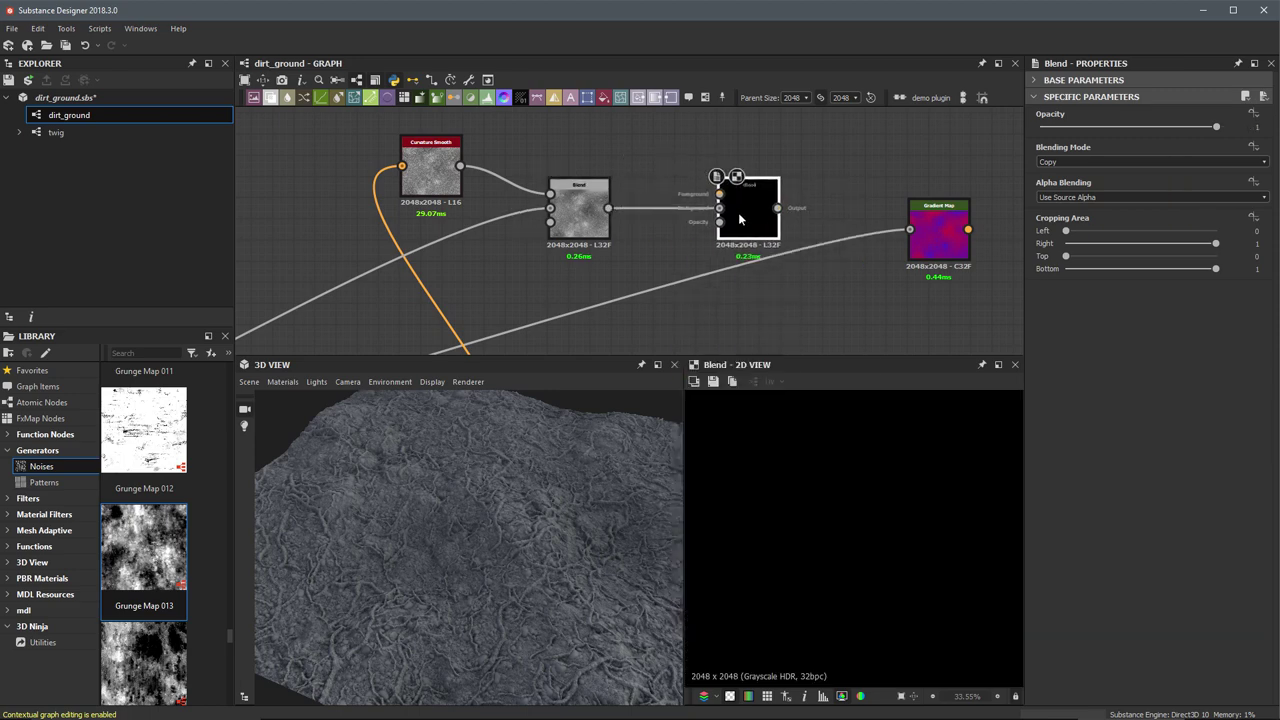
Add Grunge Map 013 from the Library and connect it to the second Blend's Foreground
scroll(697, 195, down, 2)
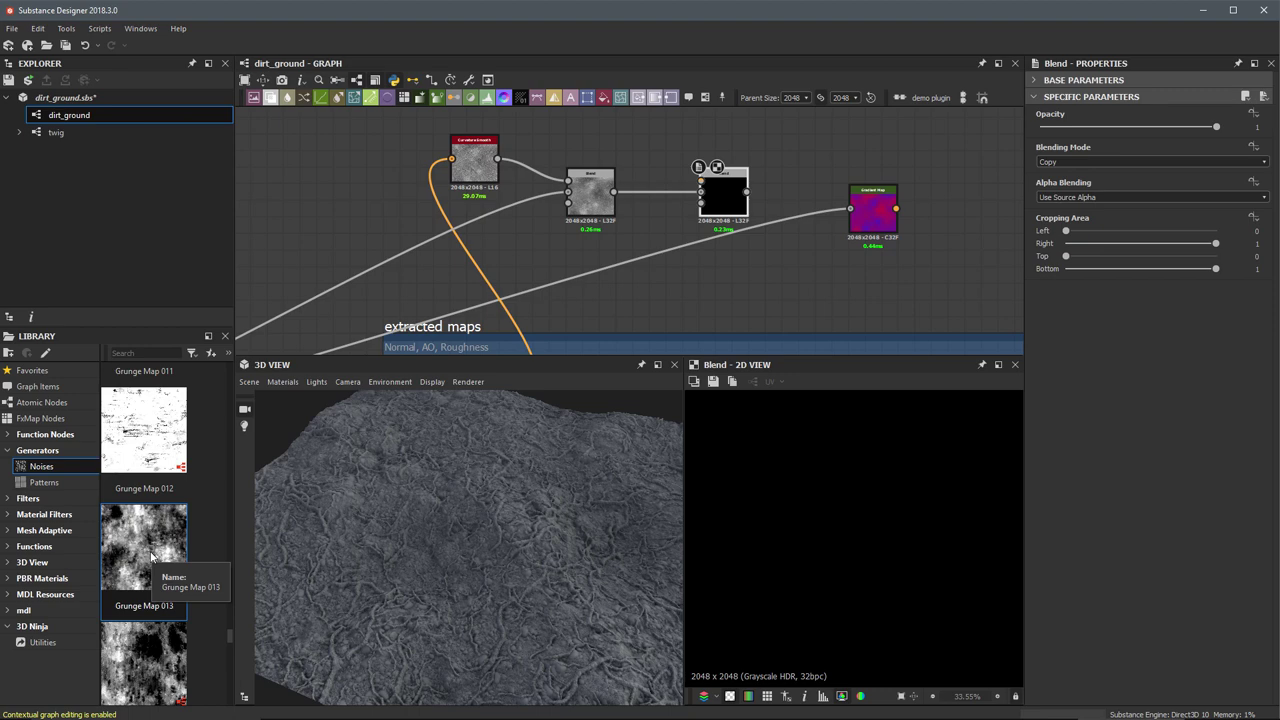
drag(152, 556, 641, 163)
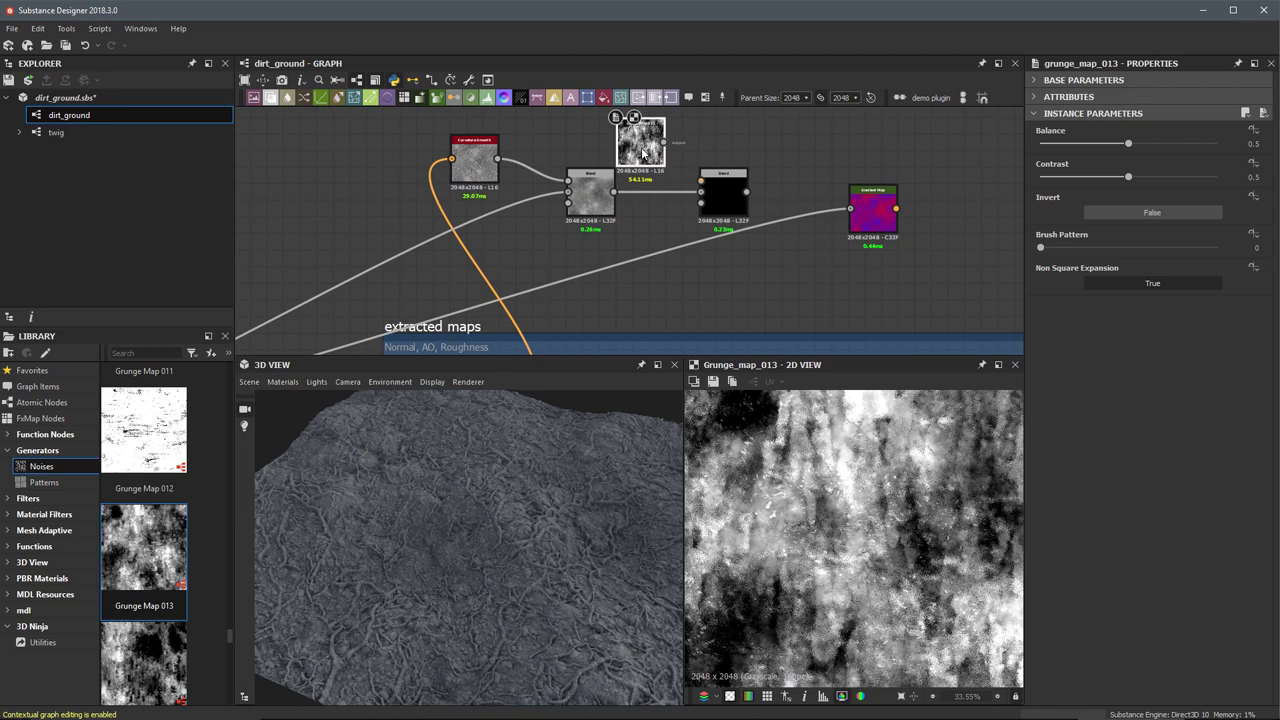
click(588, 192)
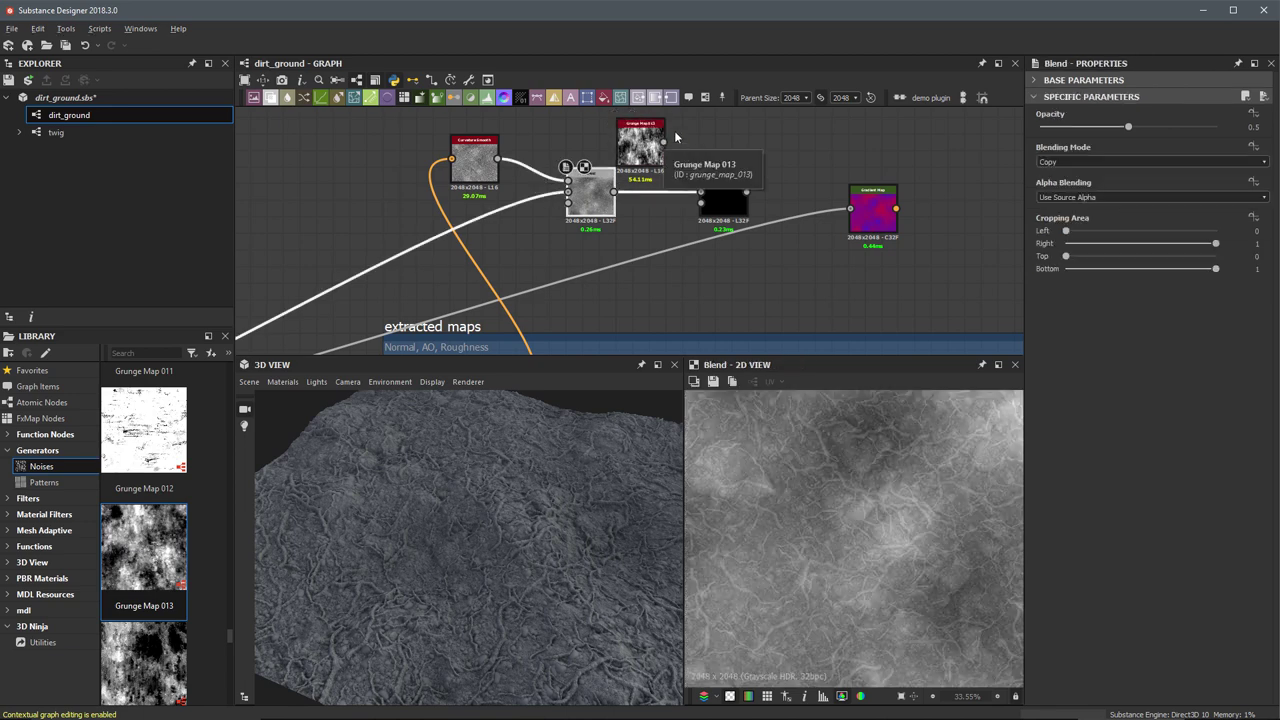
scroll(648, 185, up, 3)
drag(622, 171, 681, 232)
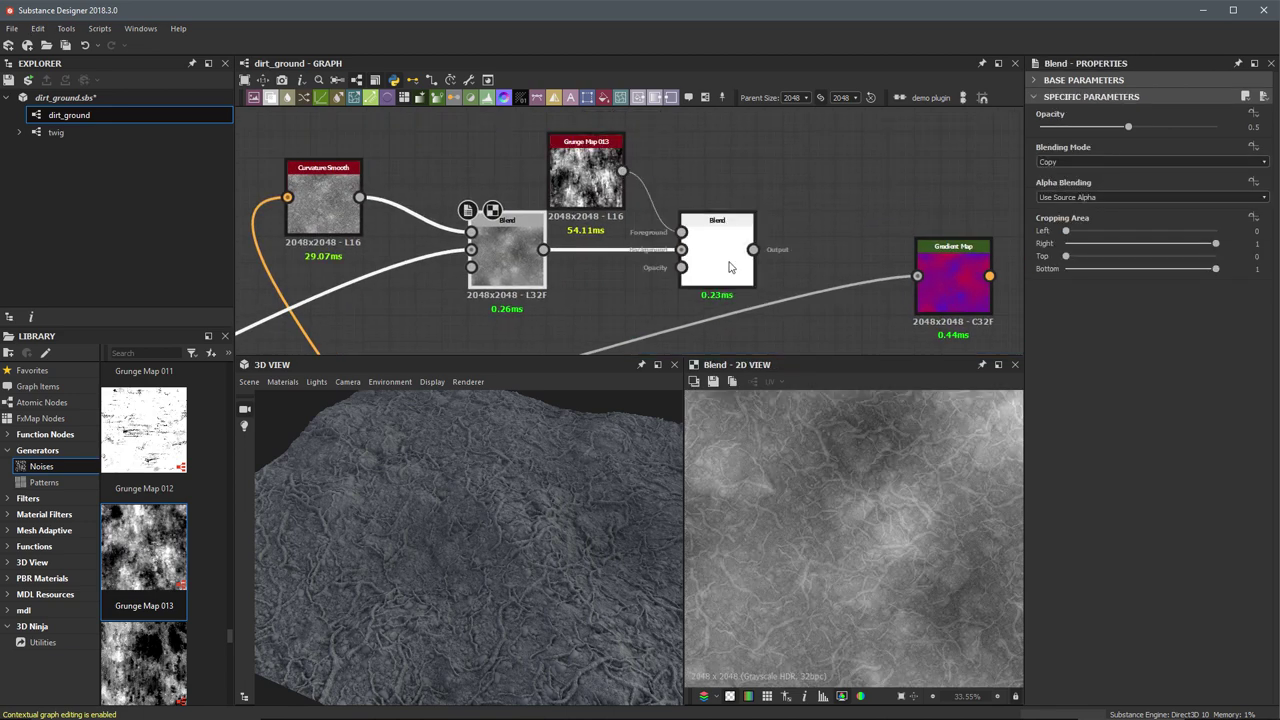
Set the second Blend to Soft Light blending with opacity 0.7
click(716, 253)
click(1062, 162)
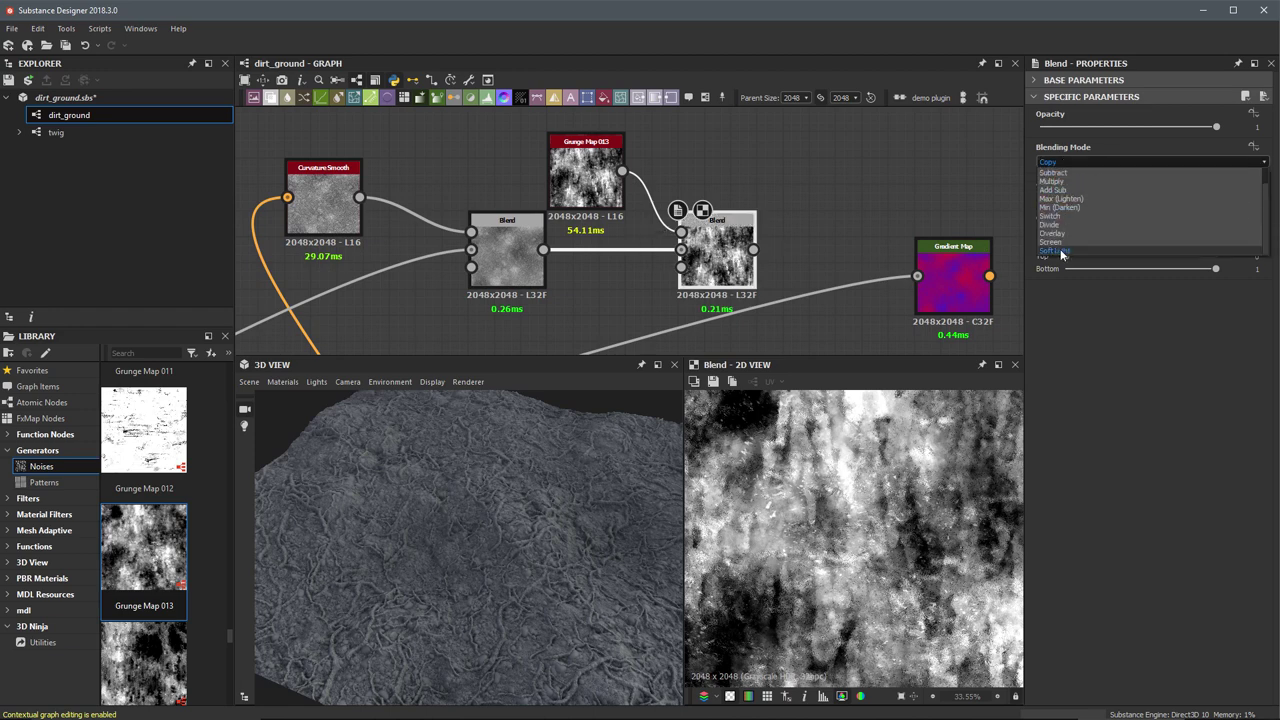
click(1062, 251)
scroll(870, 530, down, 2)
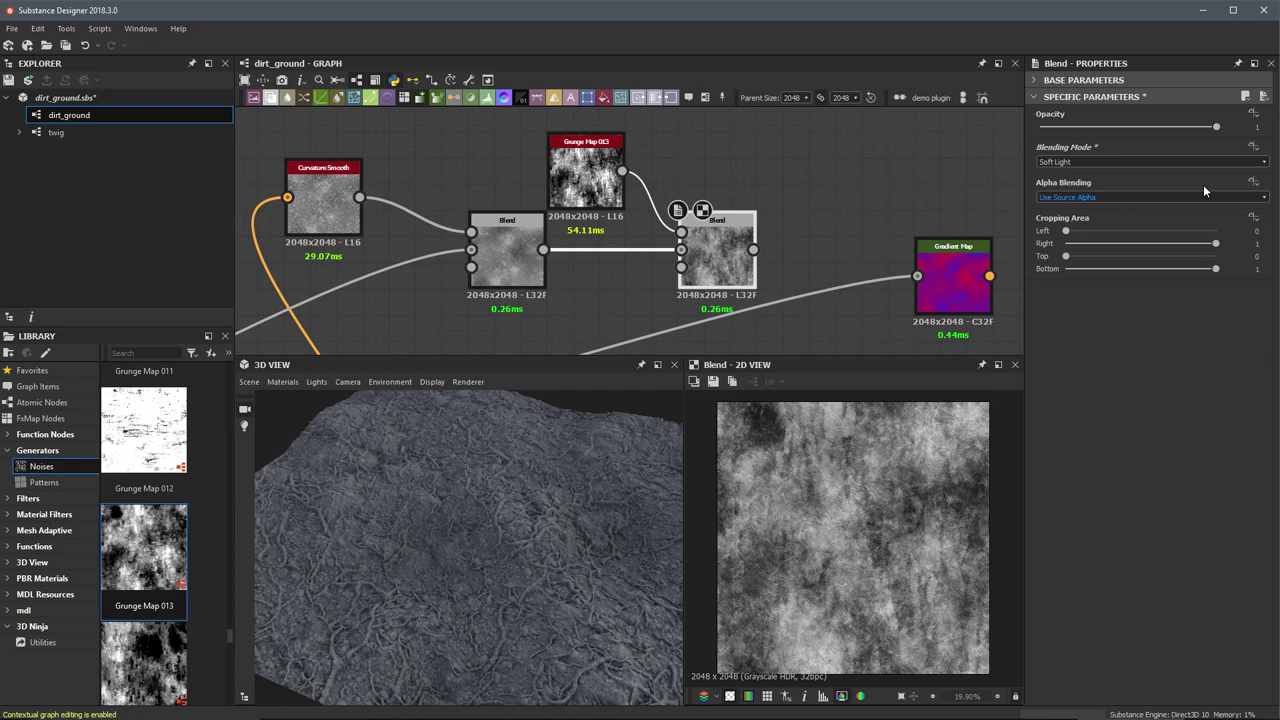
drag(1215, 127, 1158, 134)
double_click(1250, 127)
key(BackSpace)
text(0.7)
key(Return)
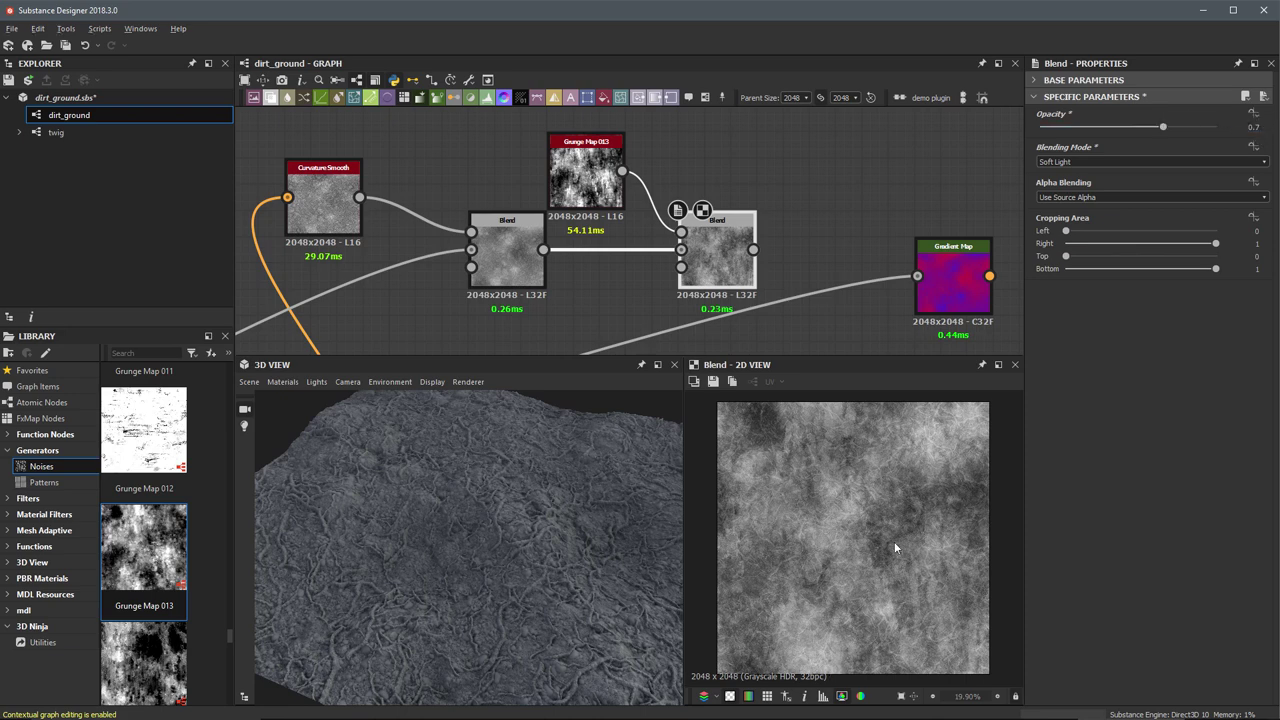
Pan the 2D preview to inspect the grunge soft-light blend result
scroll(894, 541, up, 2)
middle_drag(838, 438, 865, 476)
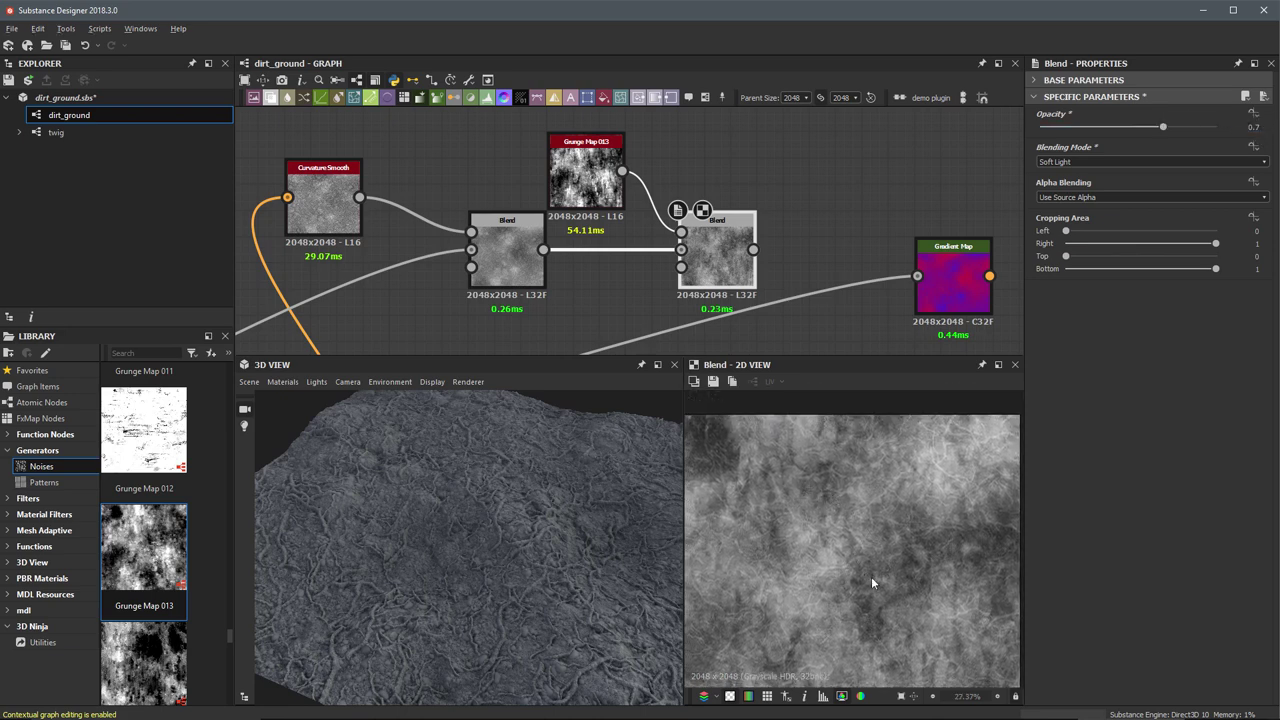
scroll(712, 186, down, 2)
key(space)
key(Escape)
Add a third Blend node with the Soft Light blend as its Background
key(space)
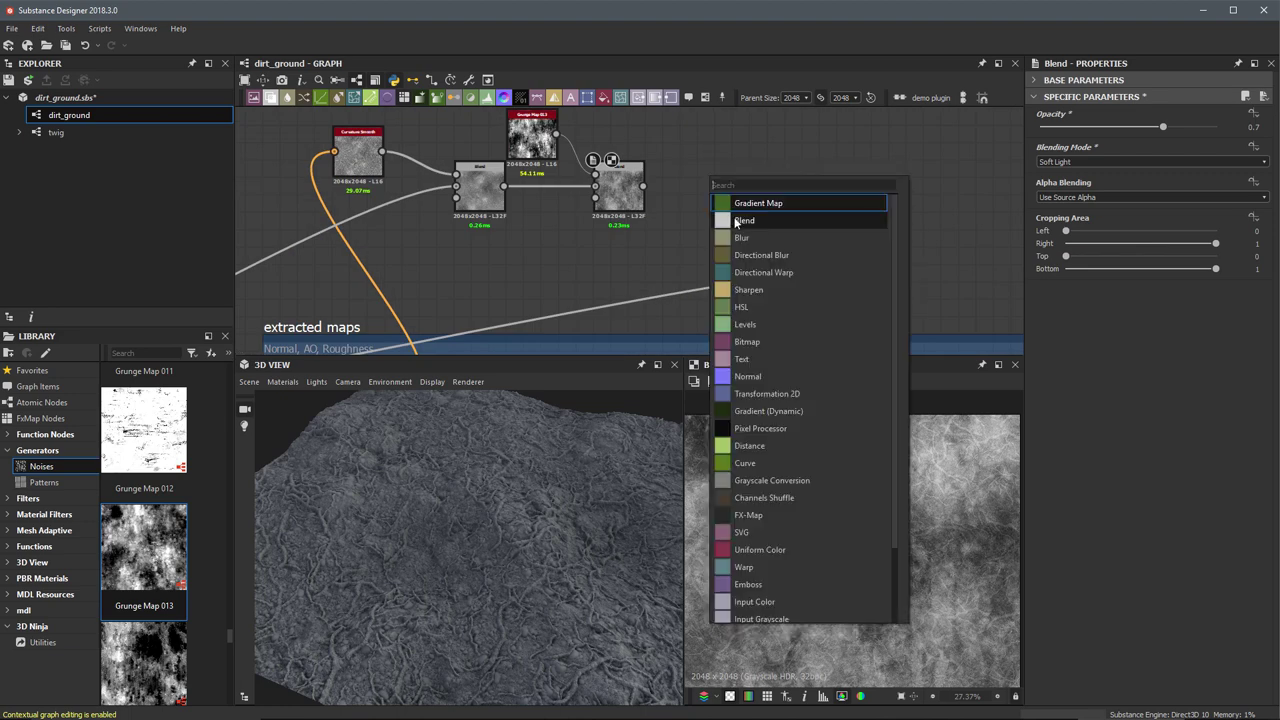
key(Return)
drag(708, 187, 724, 204)
drag(644, 186, 700, 187)
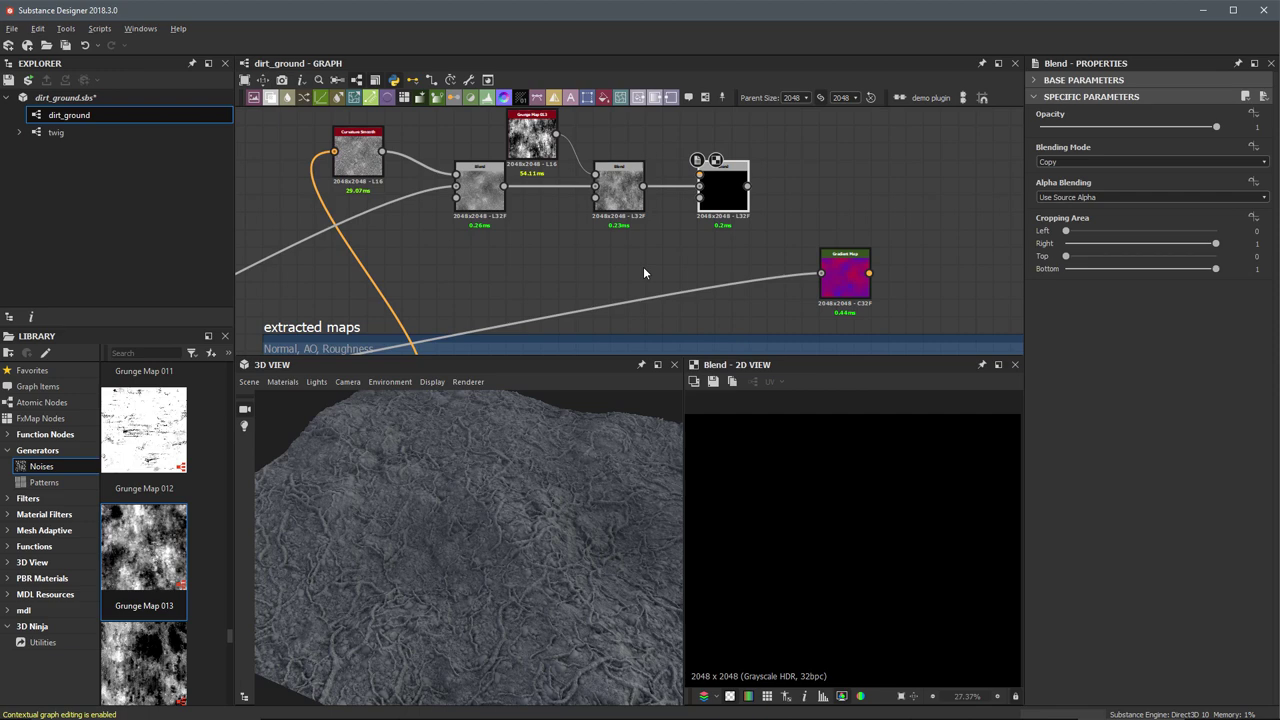
Preview Grunge Map 015 in the roughness frame and connect it to the third Blend's Foreground
scroll(675, 291, down, 2)
middle_drag(675, 291, 600, 108)
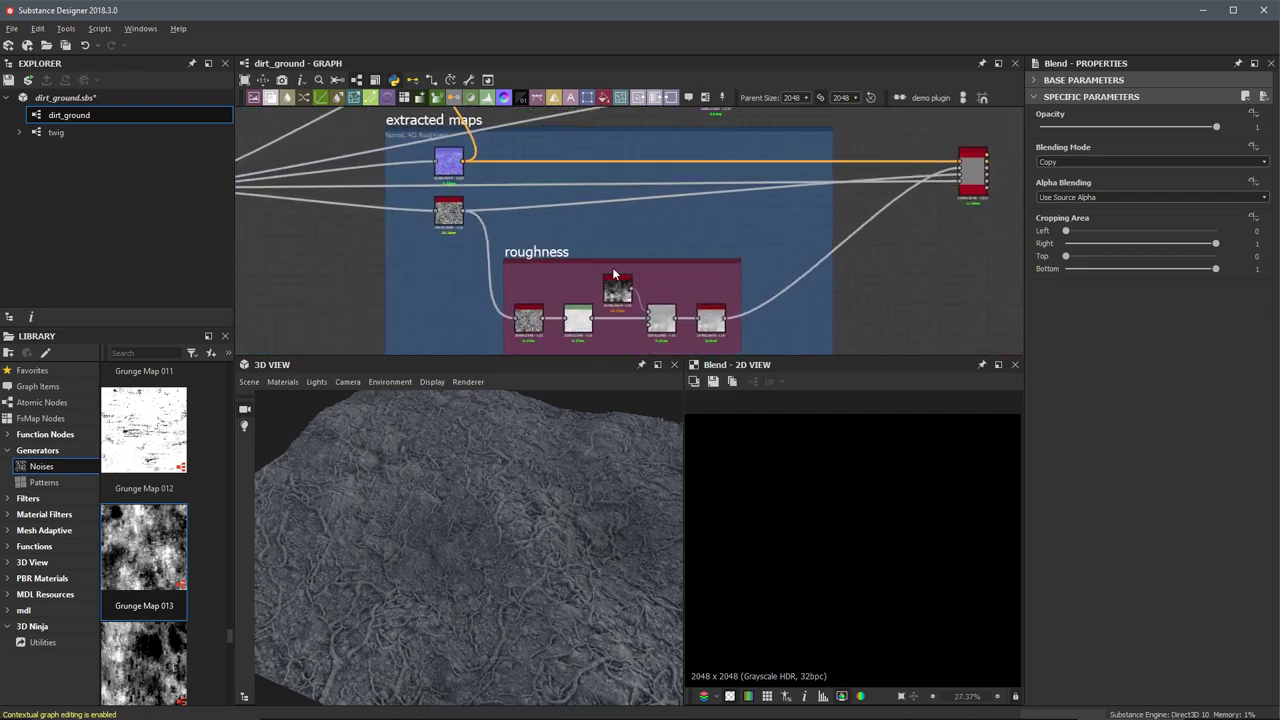
scroll(559, 260, up, 2)
middle_drag(630, 279, 608, 194)
scroll(650, 247, up, 3)
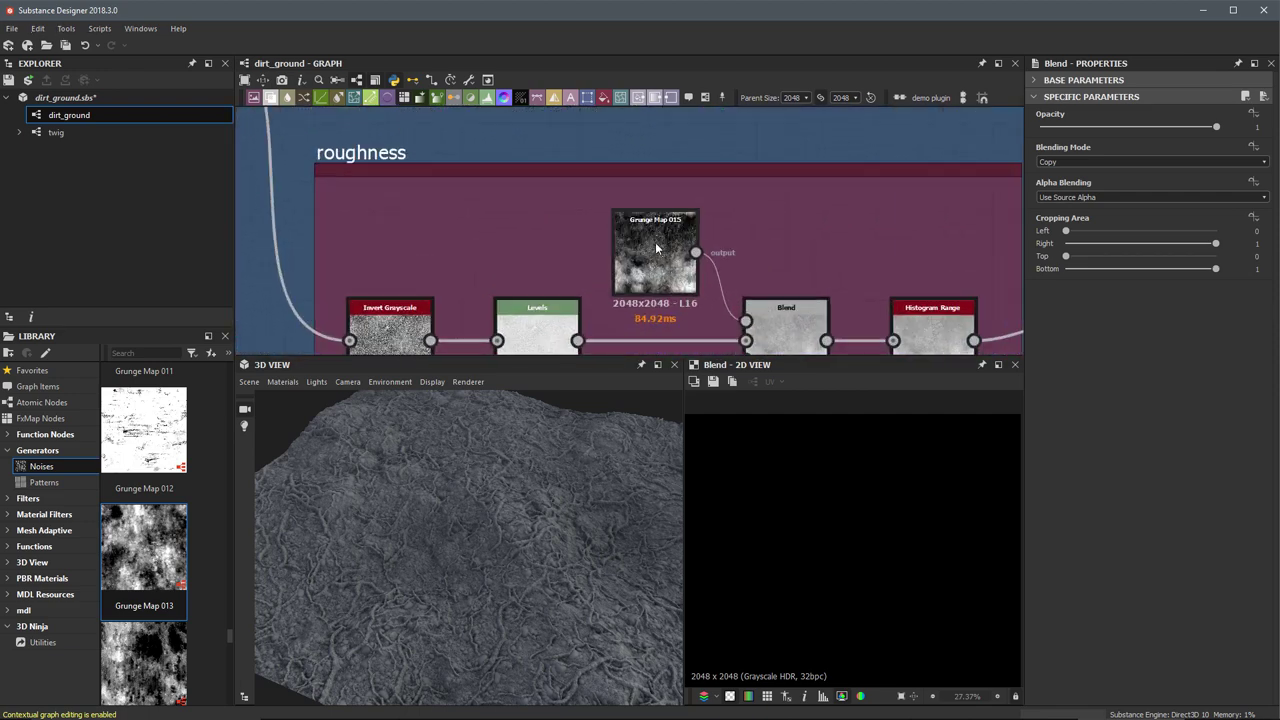
double_click(650, 247)
scroll(830, 502, down, 2)
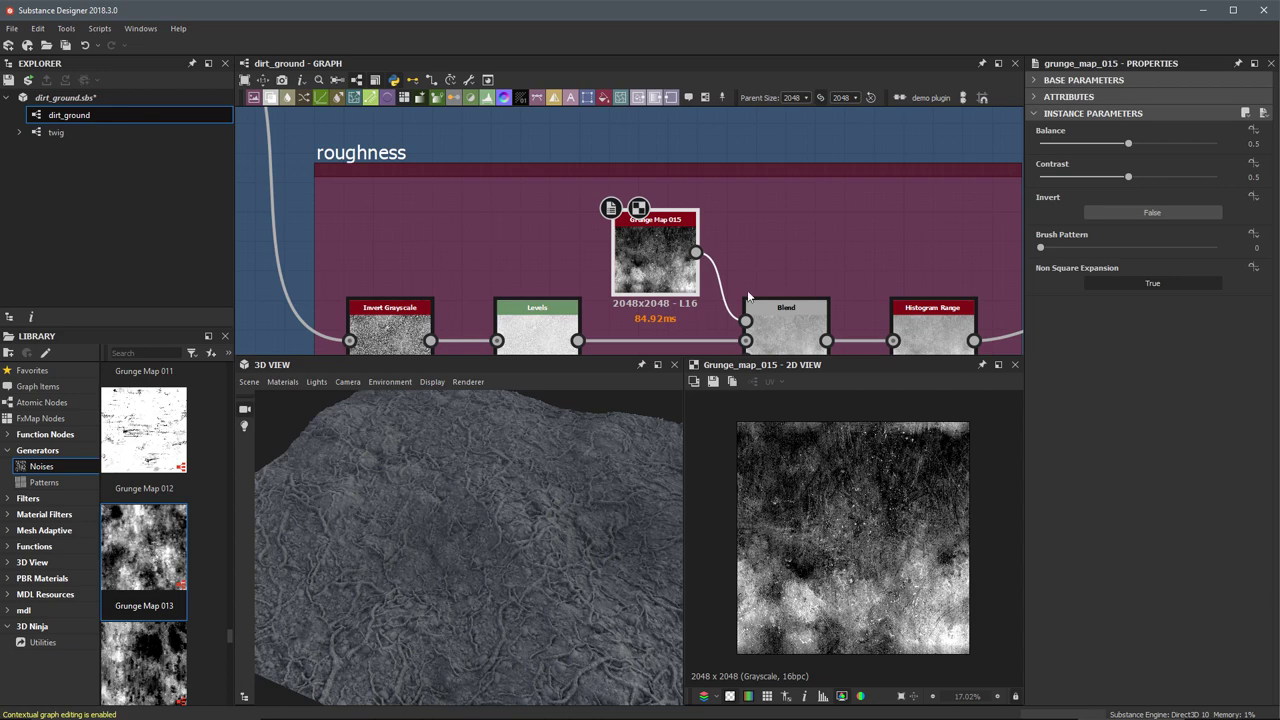
scroll(726, 230, down, 5)
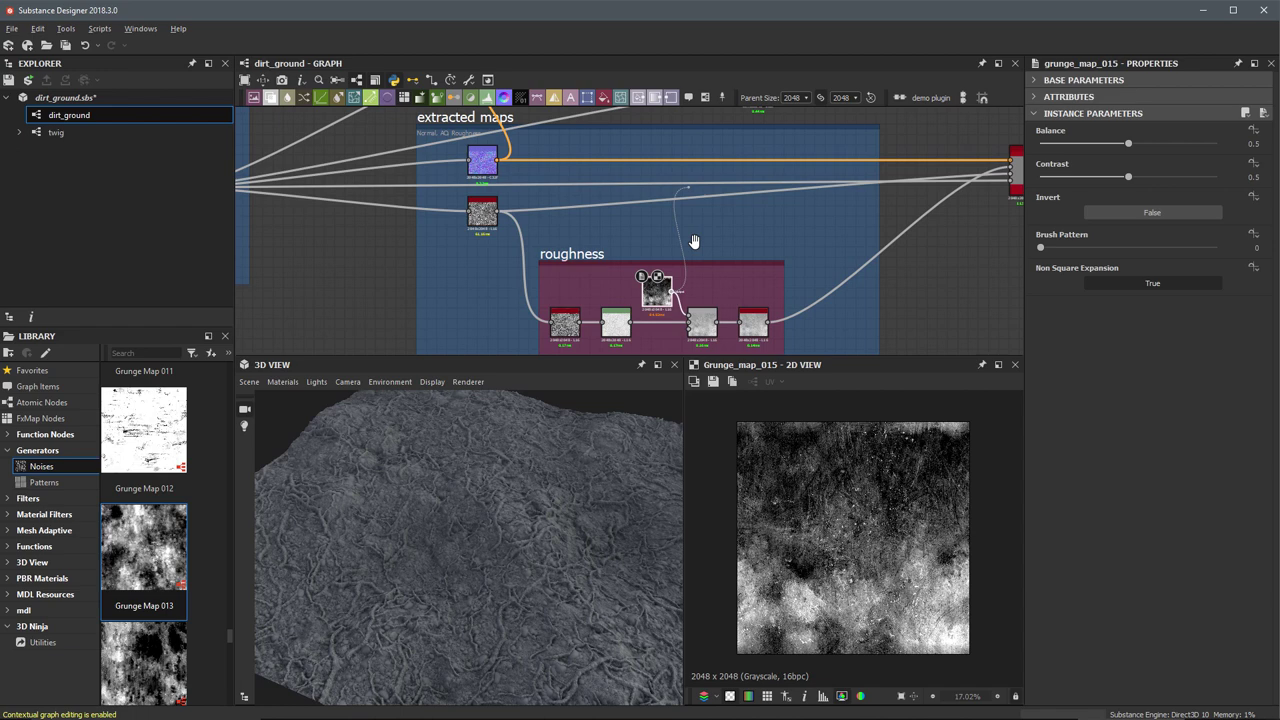
scroll(815, 332, up, 4)
scroll(700, 280, up, 1)
drag(648, 205, 689, 275)
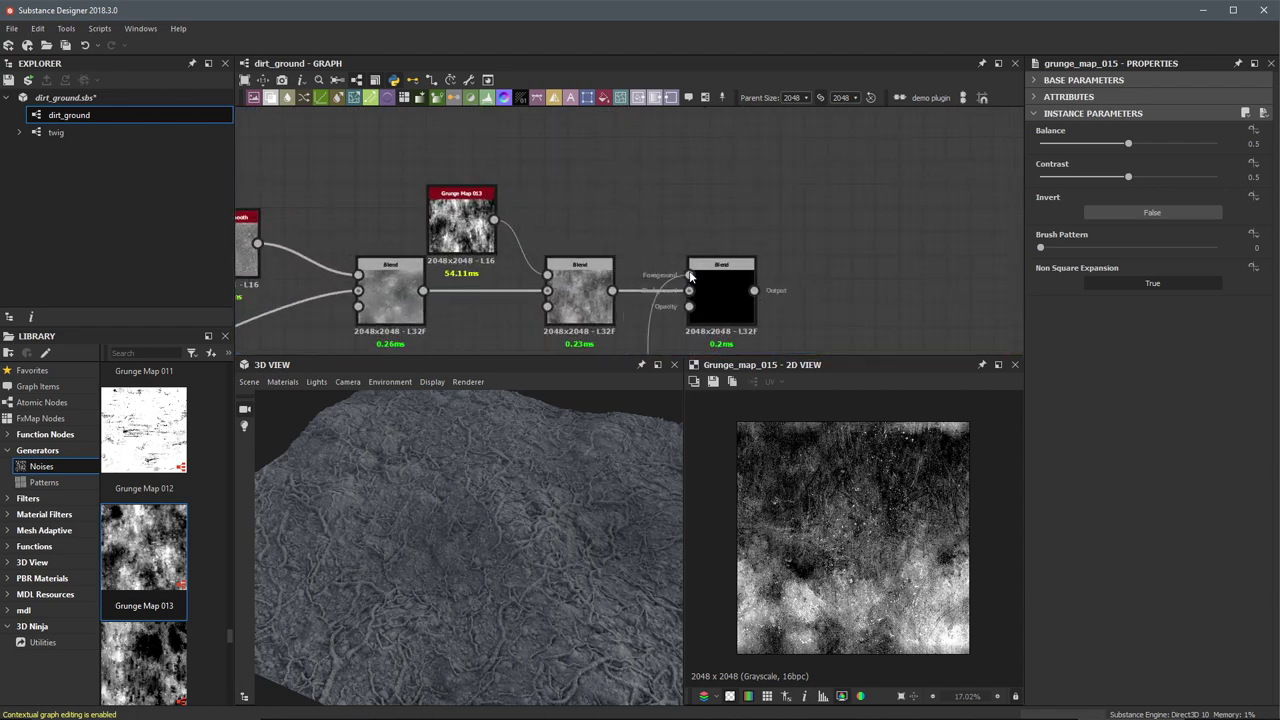
Set the third Blend to Soft Light with opacity about 0.67
double_click(722, 292)
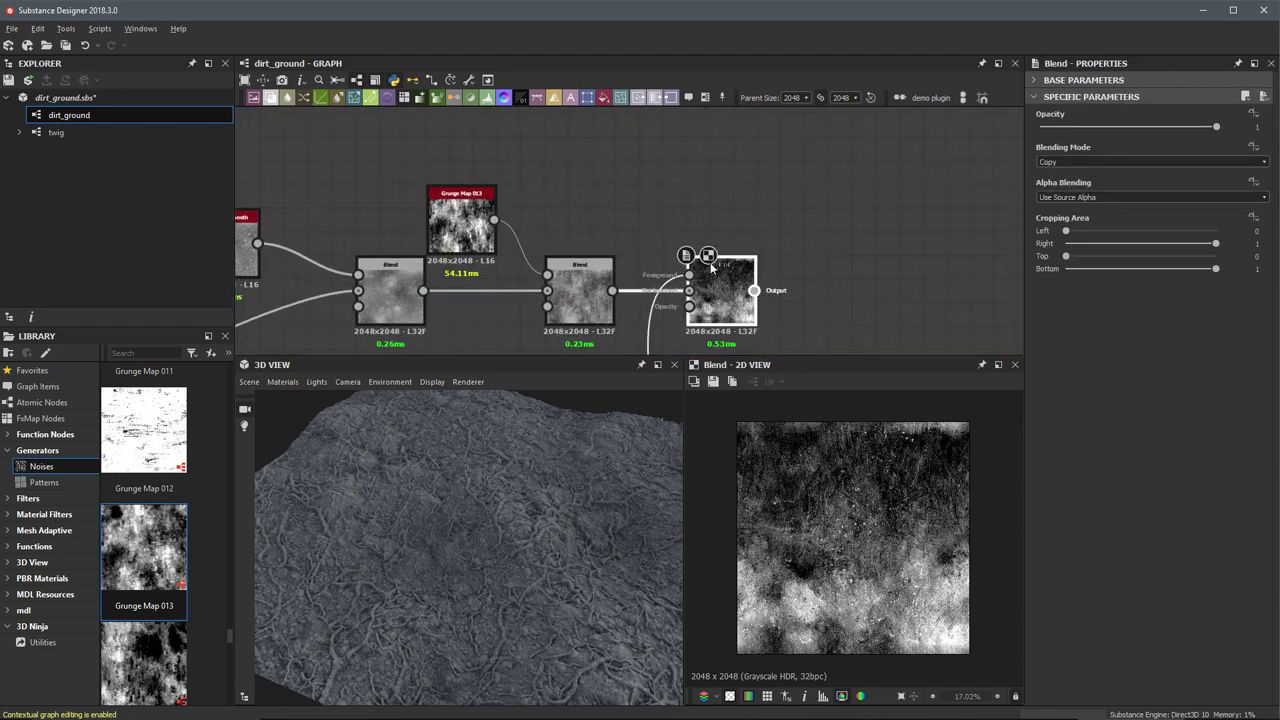
middle_drag(705, 263, 722, 175)
scroll(745, 180, up, 2)
click(1058, 162)
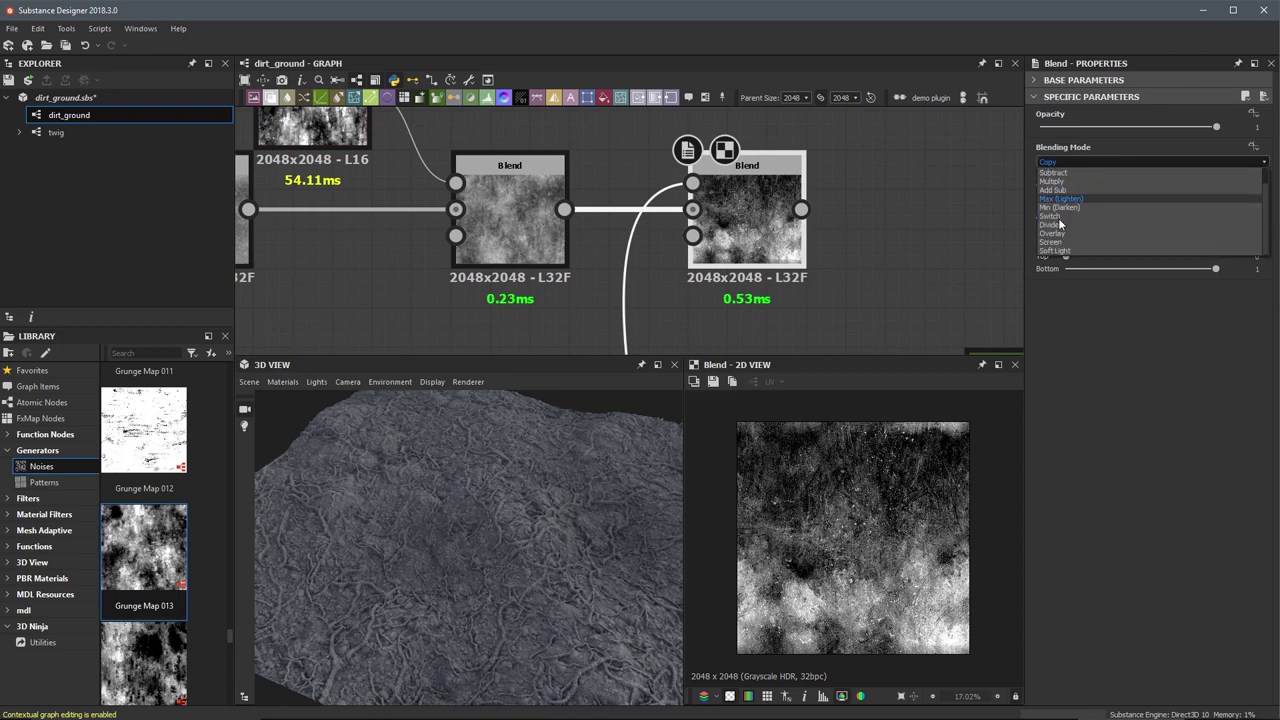
click(1053, 251)
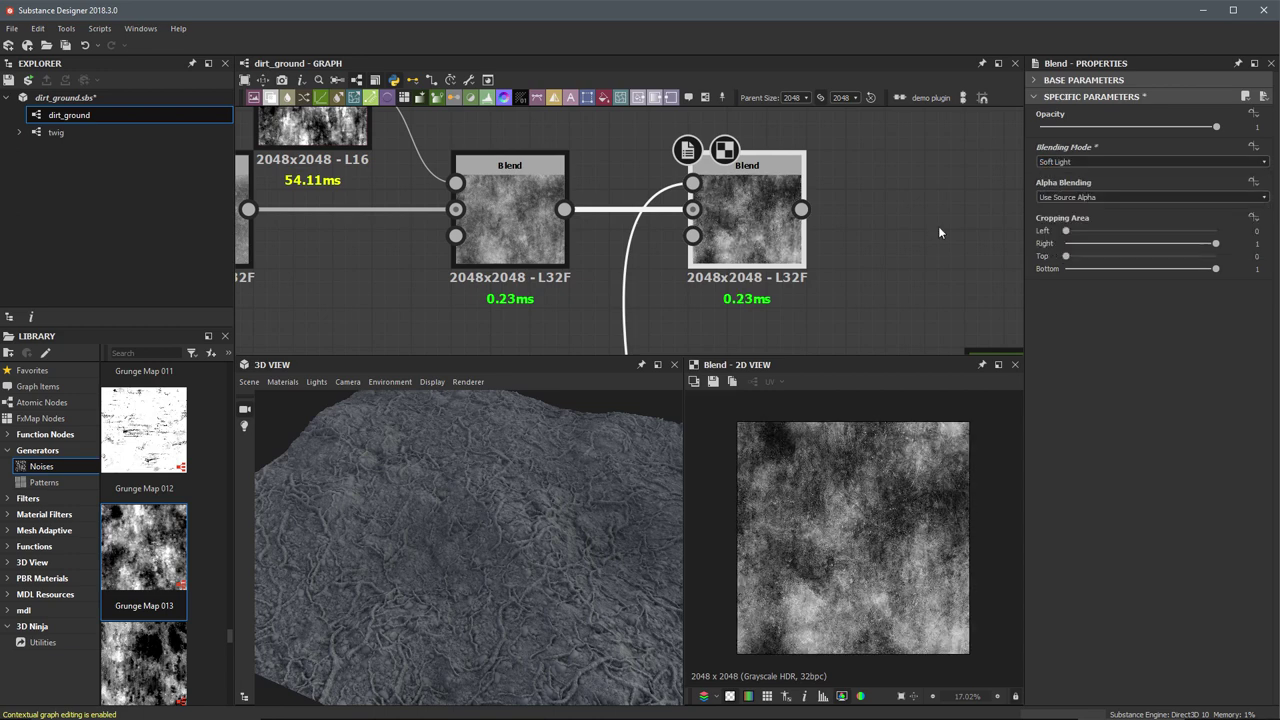
scroll(910, 240, up, 1)
drag(1190, 127, 1158, 128)
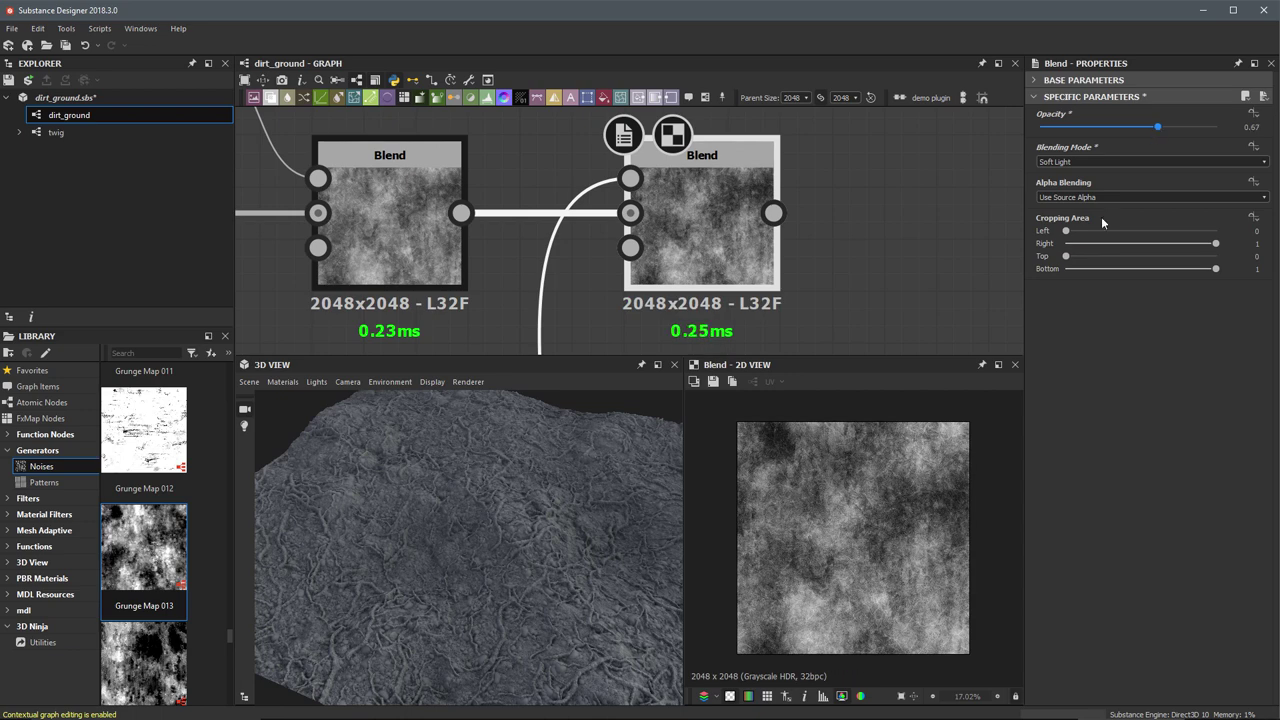
Preview Curvature_smooth, Grunge Map 013 and the last Blend's output to compare them
scroll(893, 592, up, 2)
scroll(894, 600, down, 1)
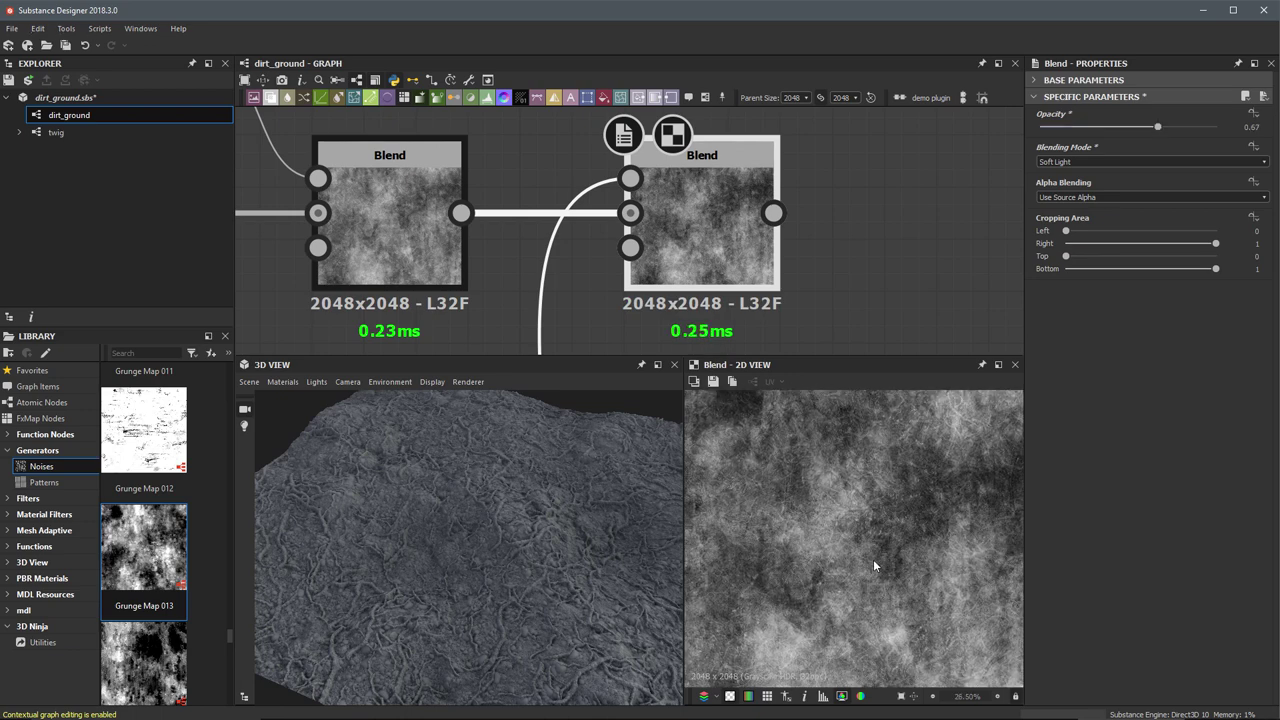
scroll(800, 255, down, 3)
middle_drag(776, 213, 763, 153)
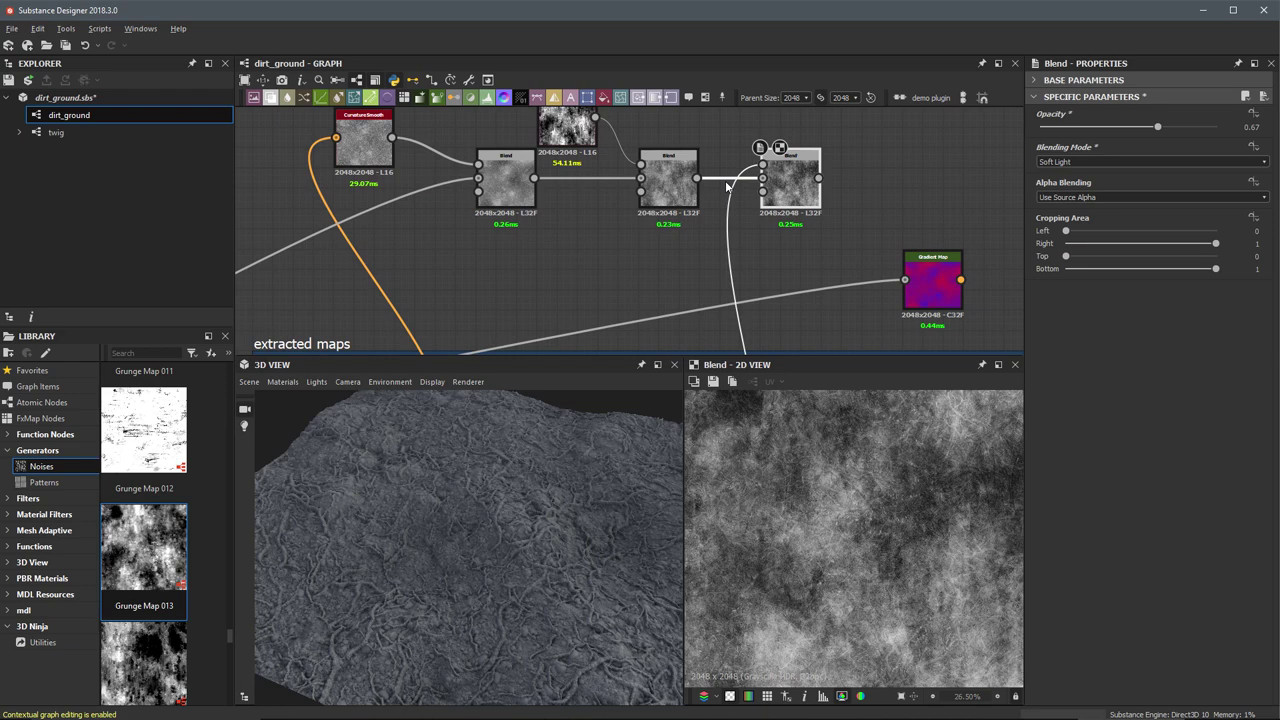
middle_drag(564, 231, 570, 293)
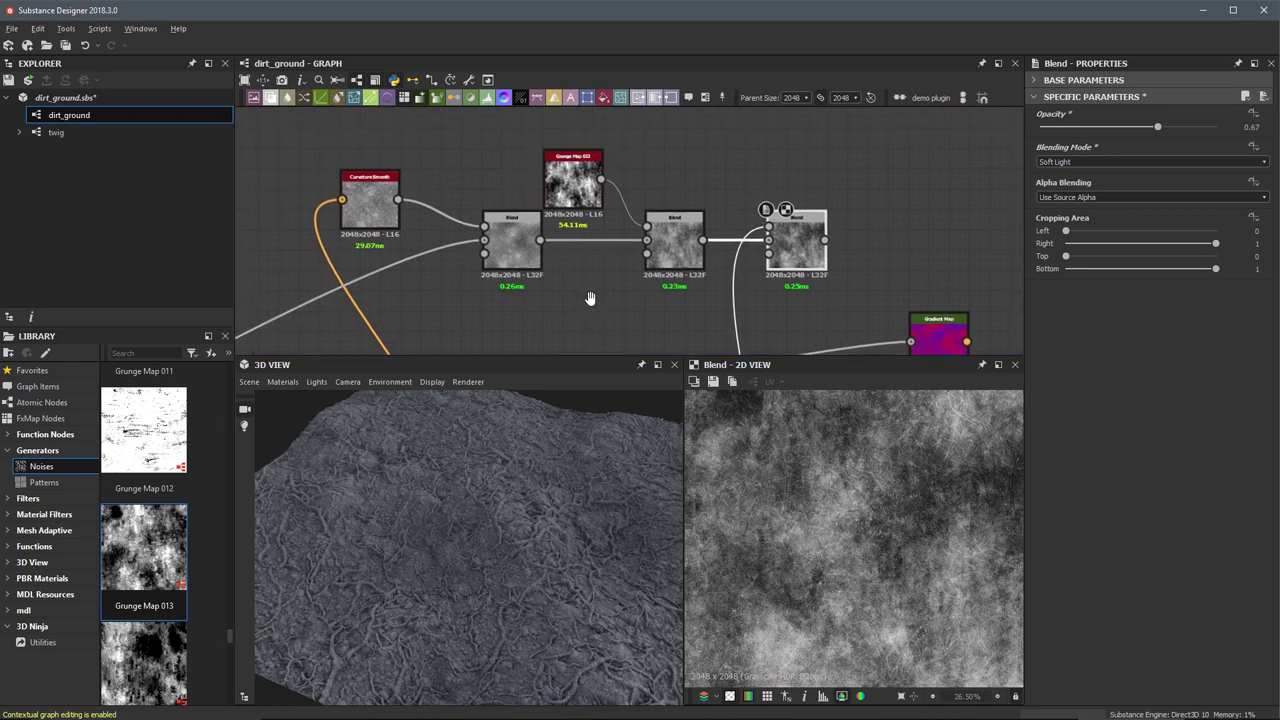
double_click(366, 190)
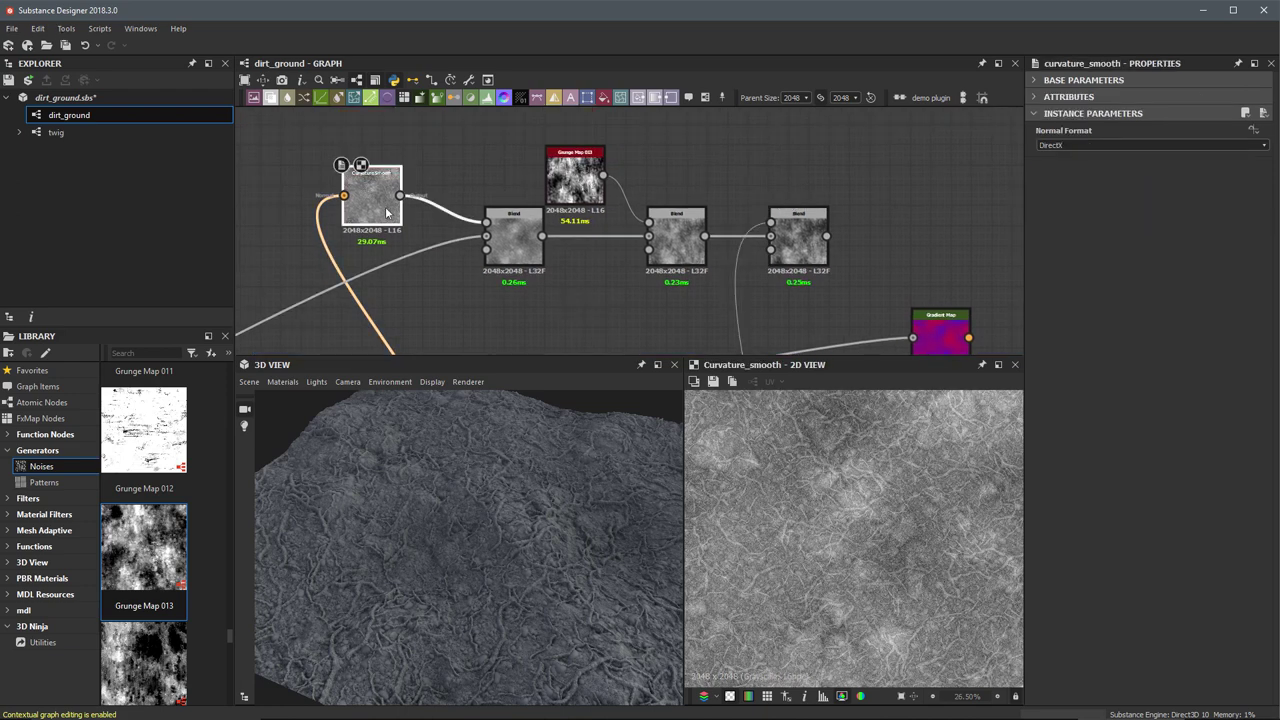
double_click(575, 172)
double_click(795, 240)
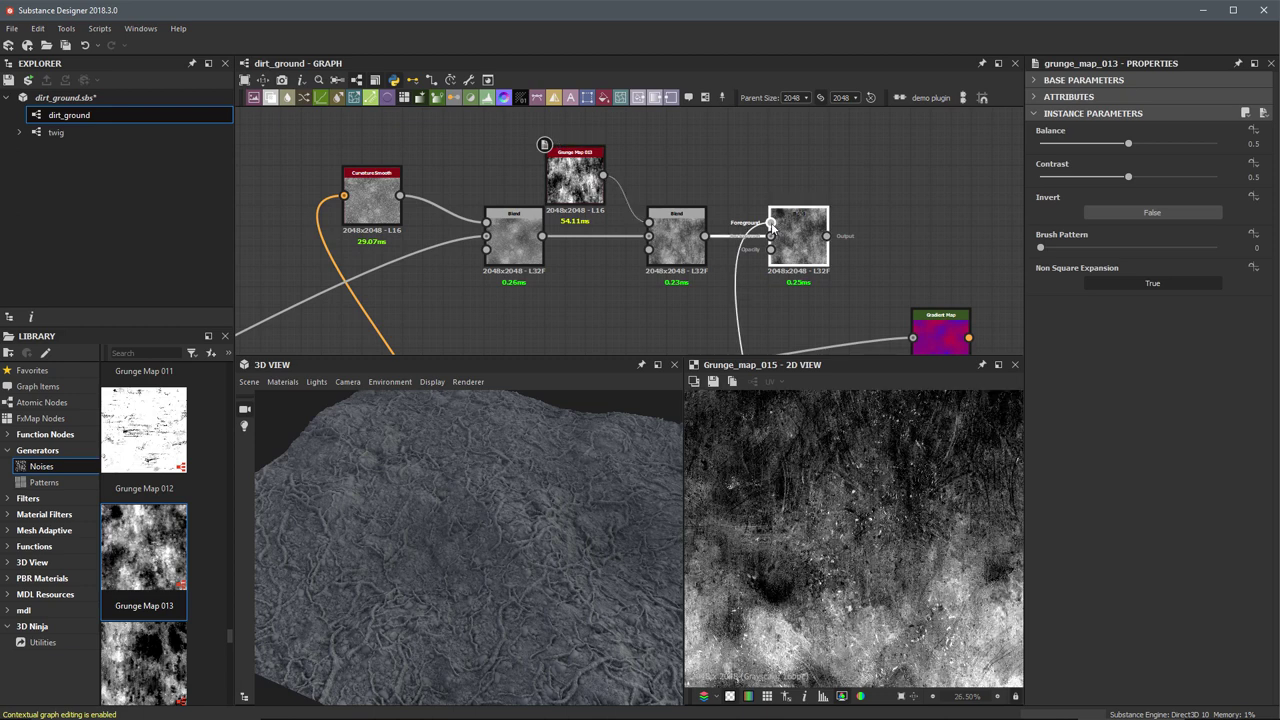
scroll(818, 483, down, 1)
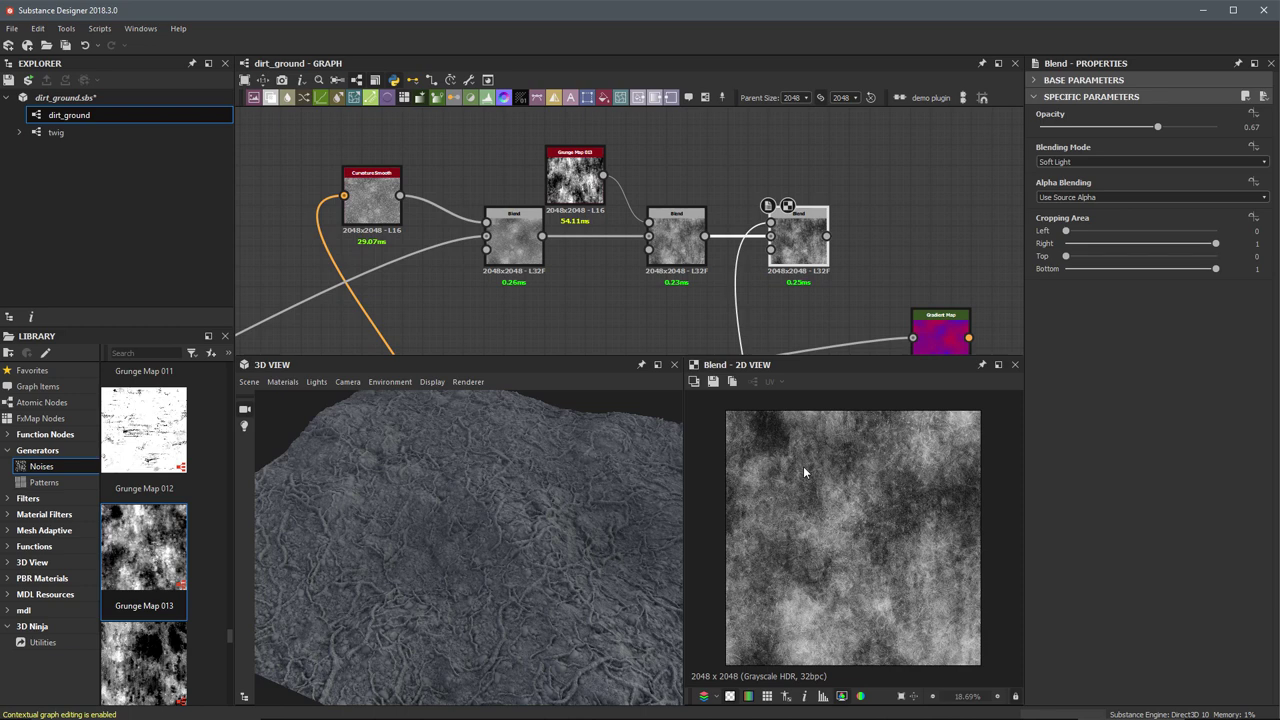
scroll(904, 516, up, 2)
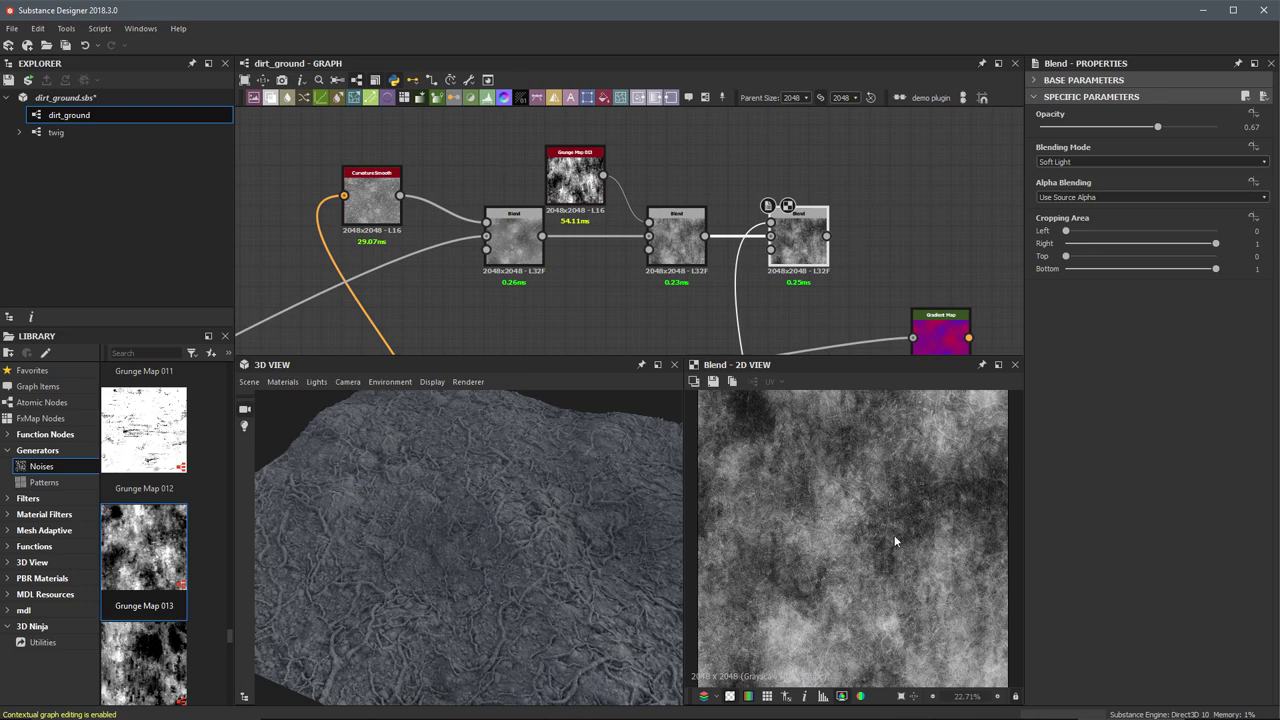
middle_drag(852, 248, 729, 245)
scroll(739, 222, up, 3)
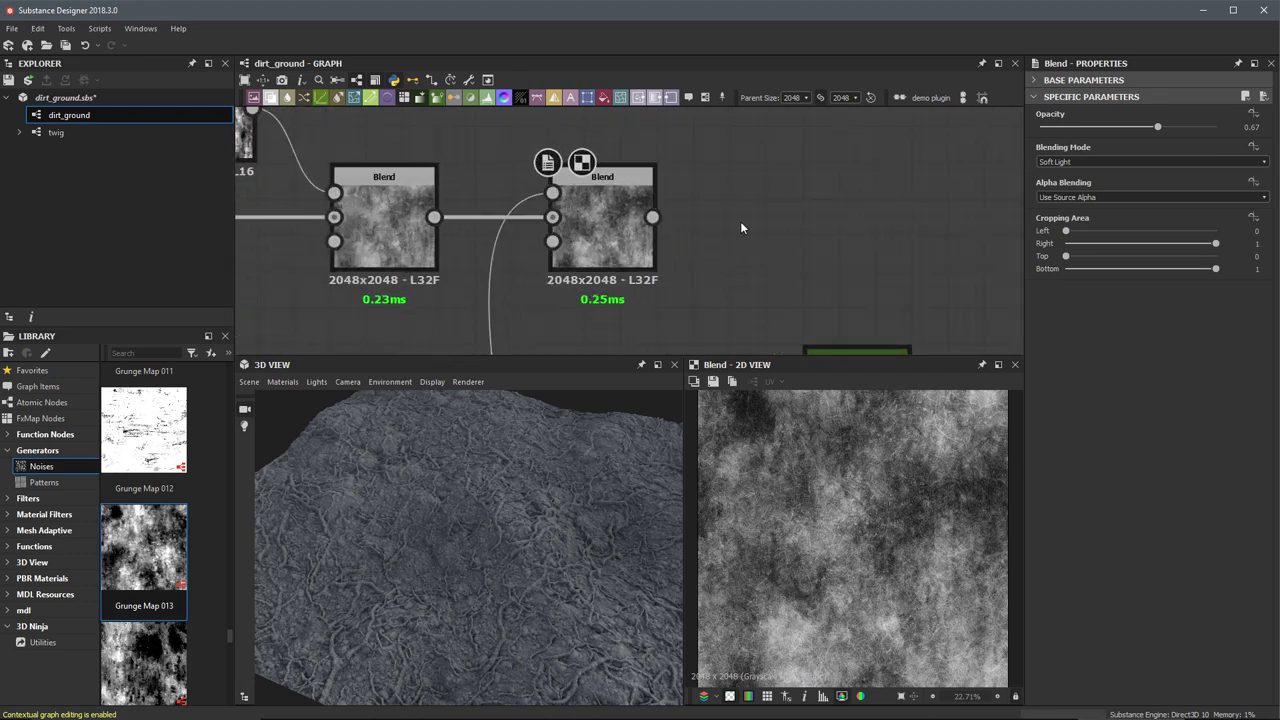
Add a Highpass Grayscale node ('hig') fed by the third Blend's output
key(space)
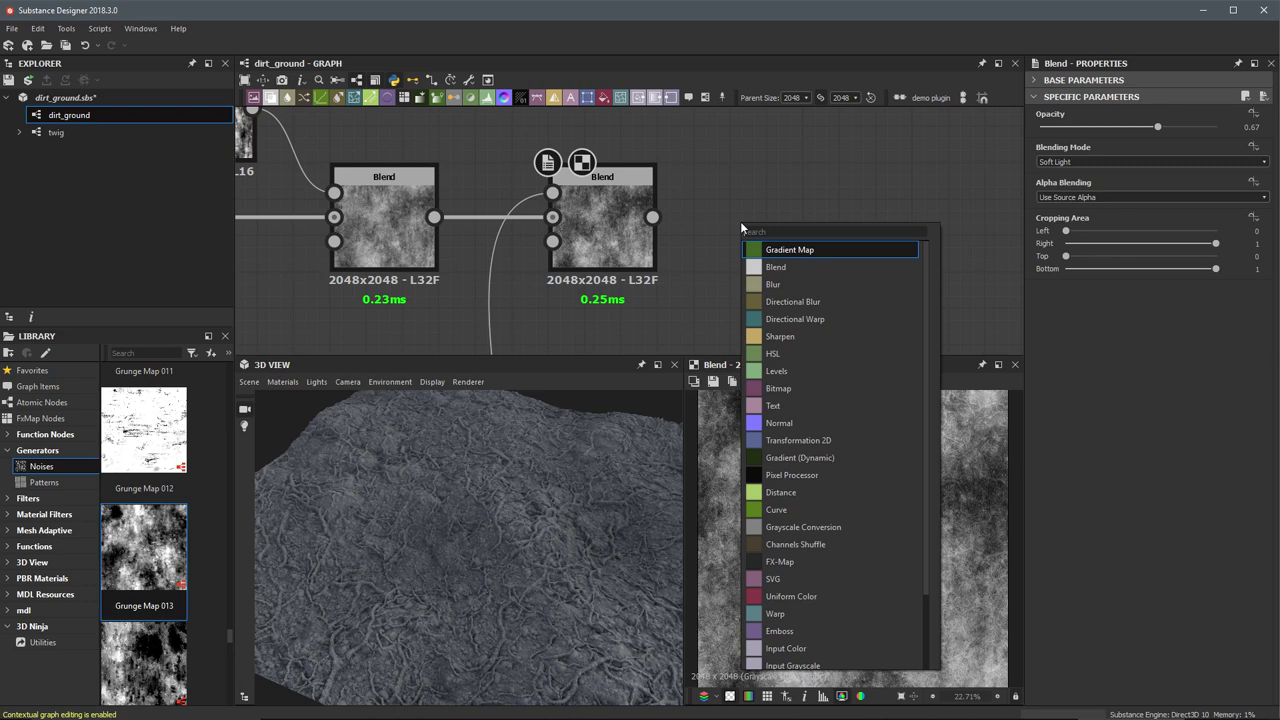
text(high)
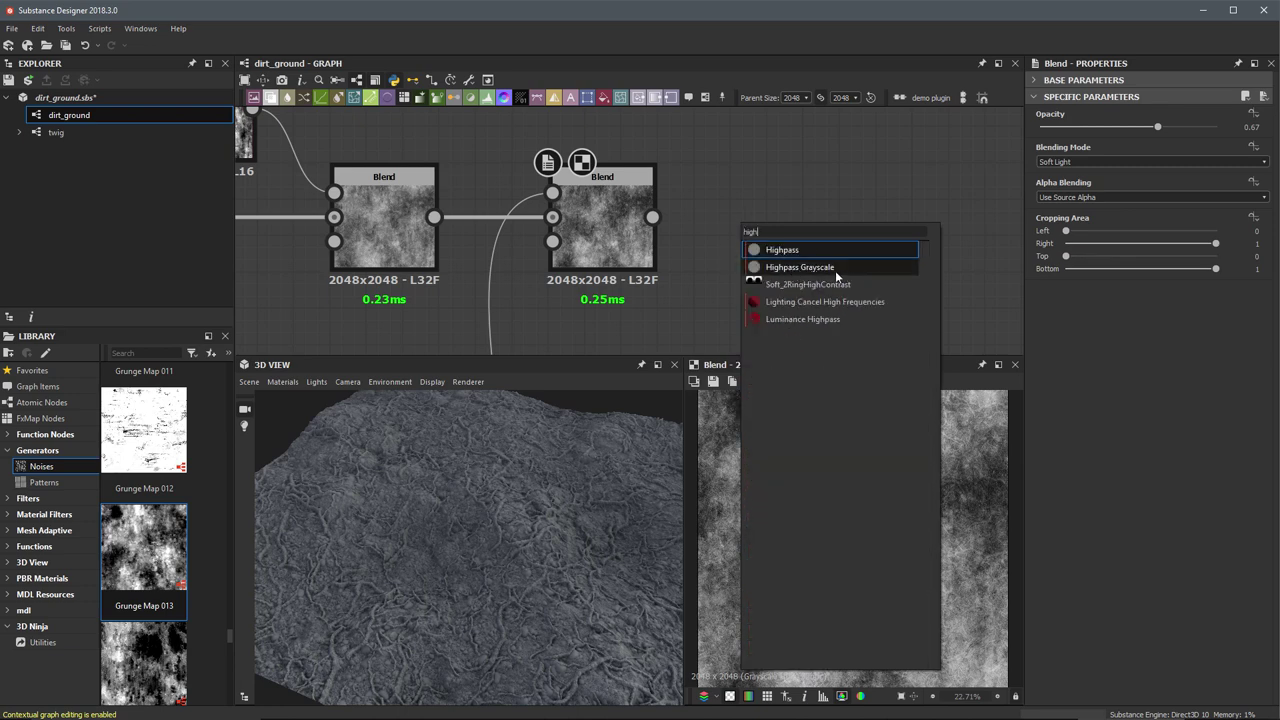
click(803, 270)
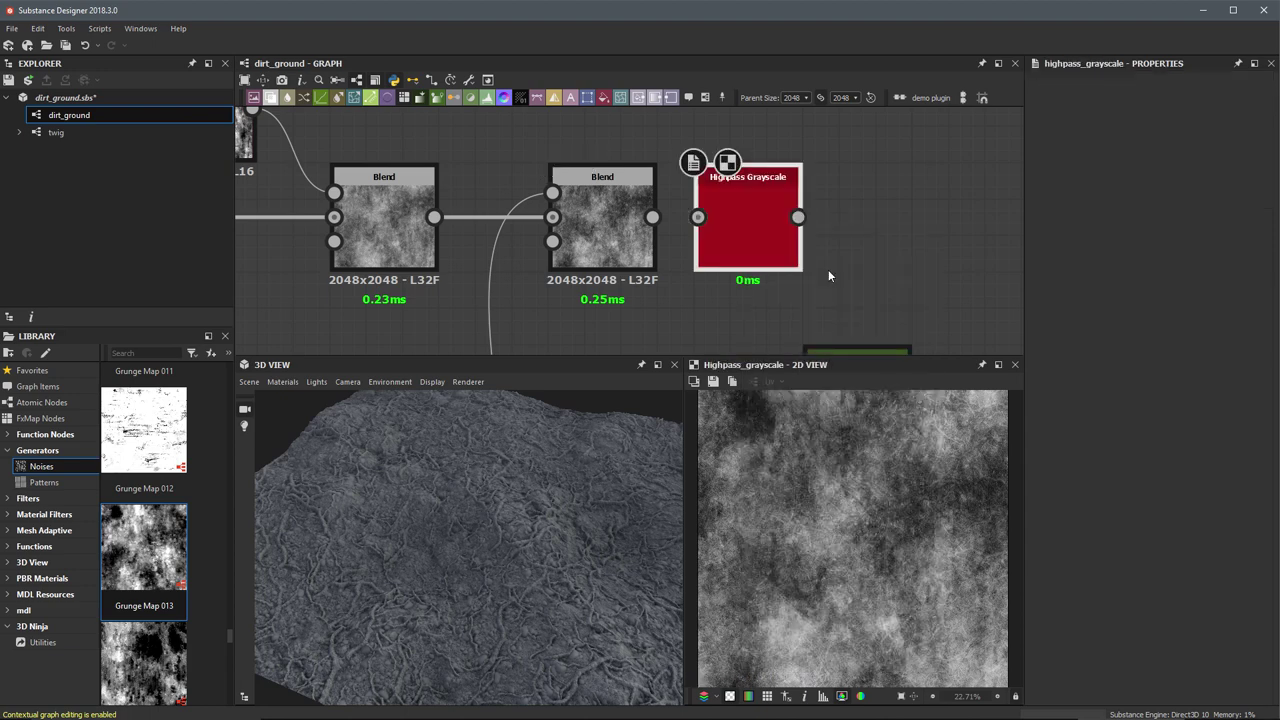
drag(812, 237, 828, 237)
drag(652, 217, 750, 224)
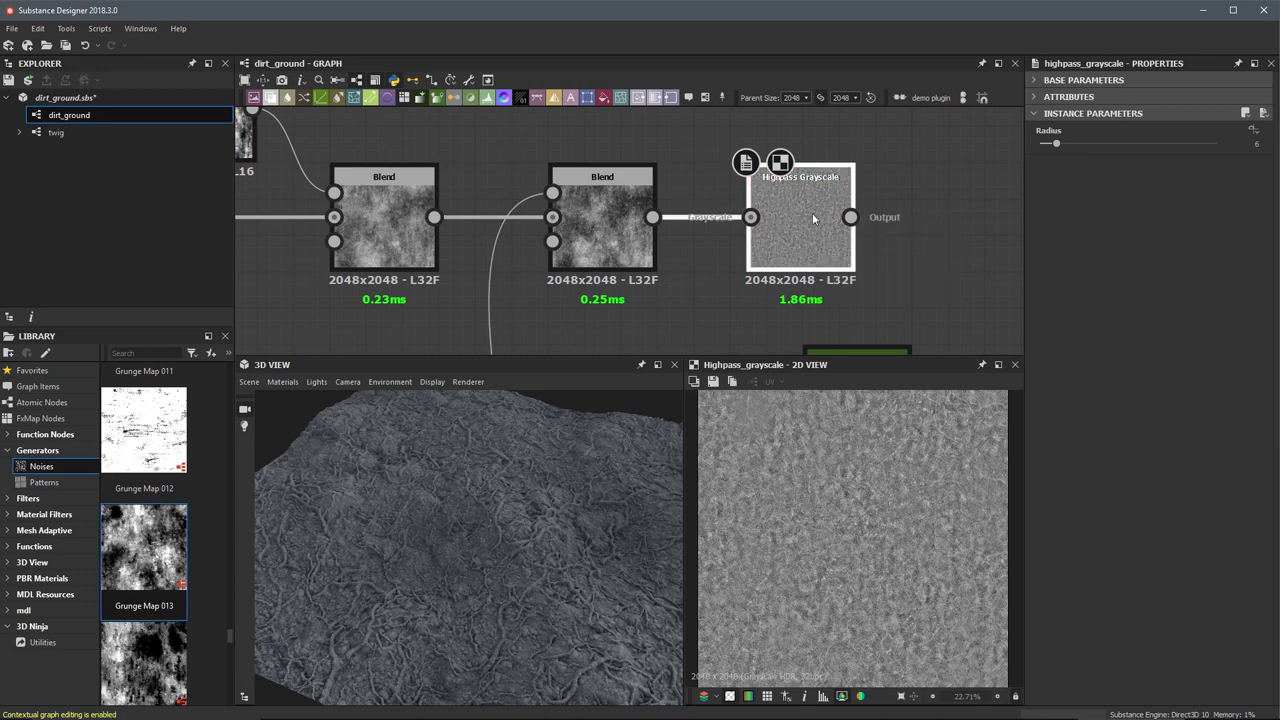
double_click(598, 217)
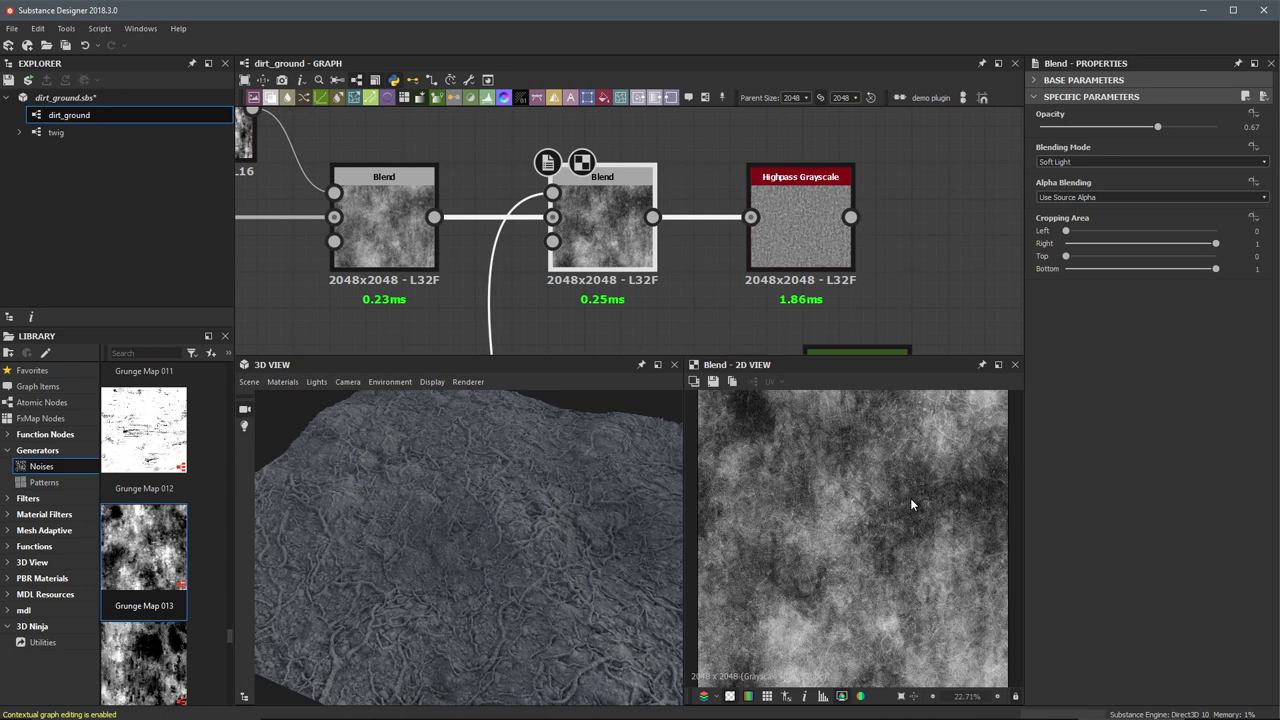
Set the Highpass Grayscale radius to 25.18 and compare it against the Blend output
drag(820, 242, 804, 242)
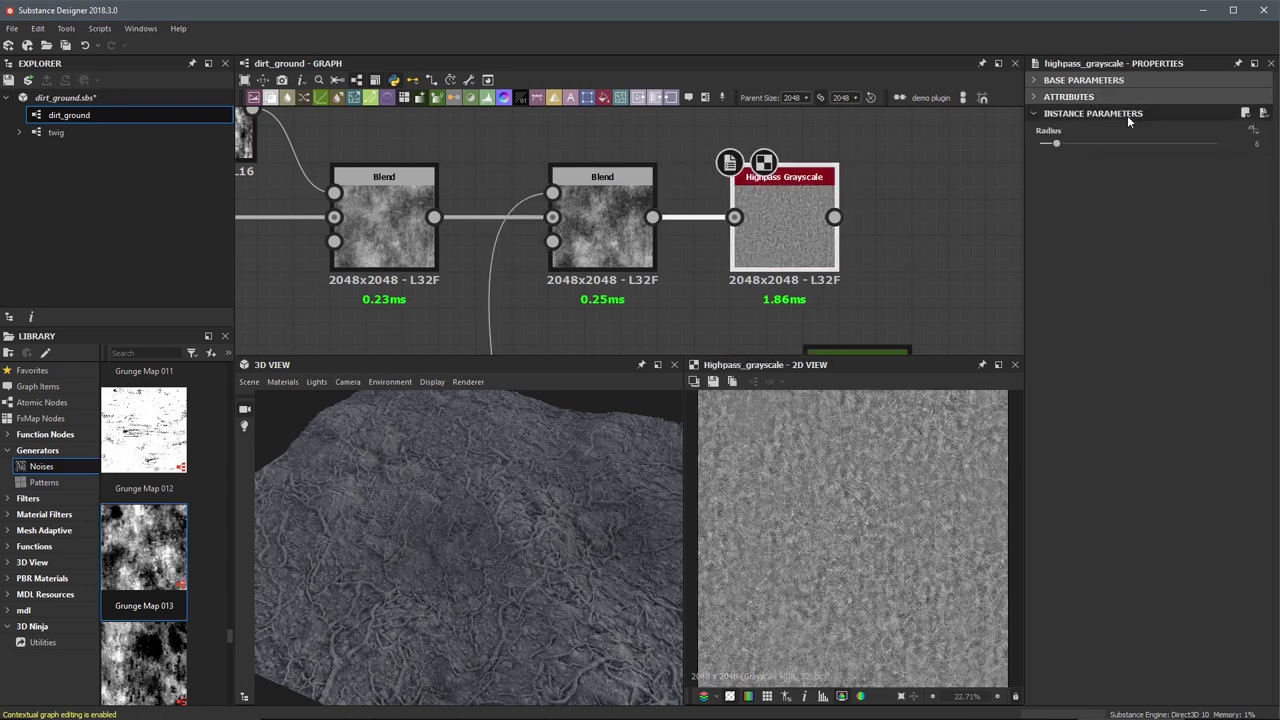
drag(1063, 148, 1101, 154)
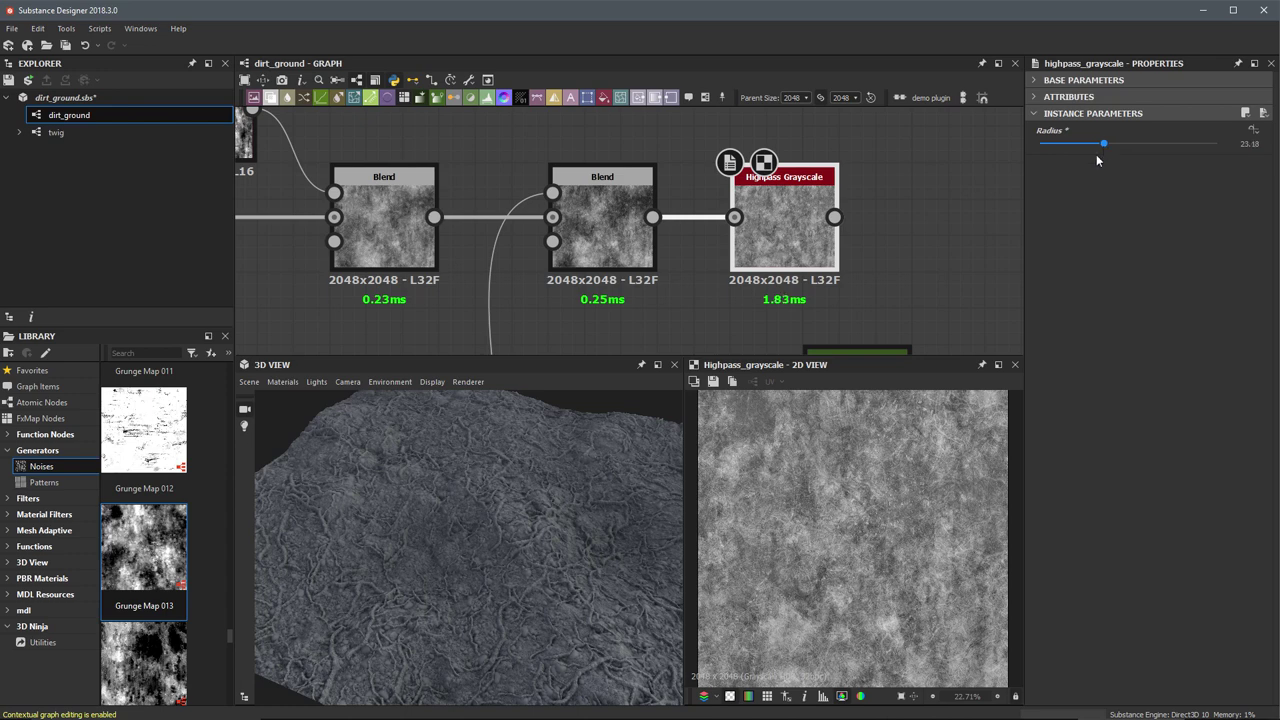
click(606, 212)
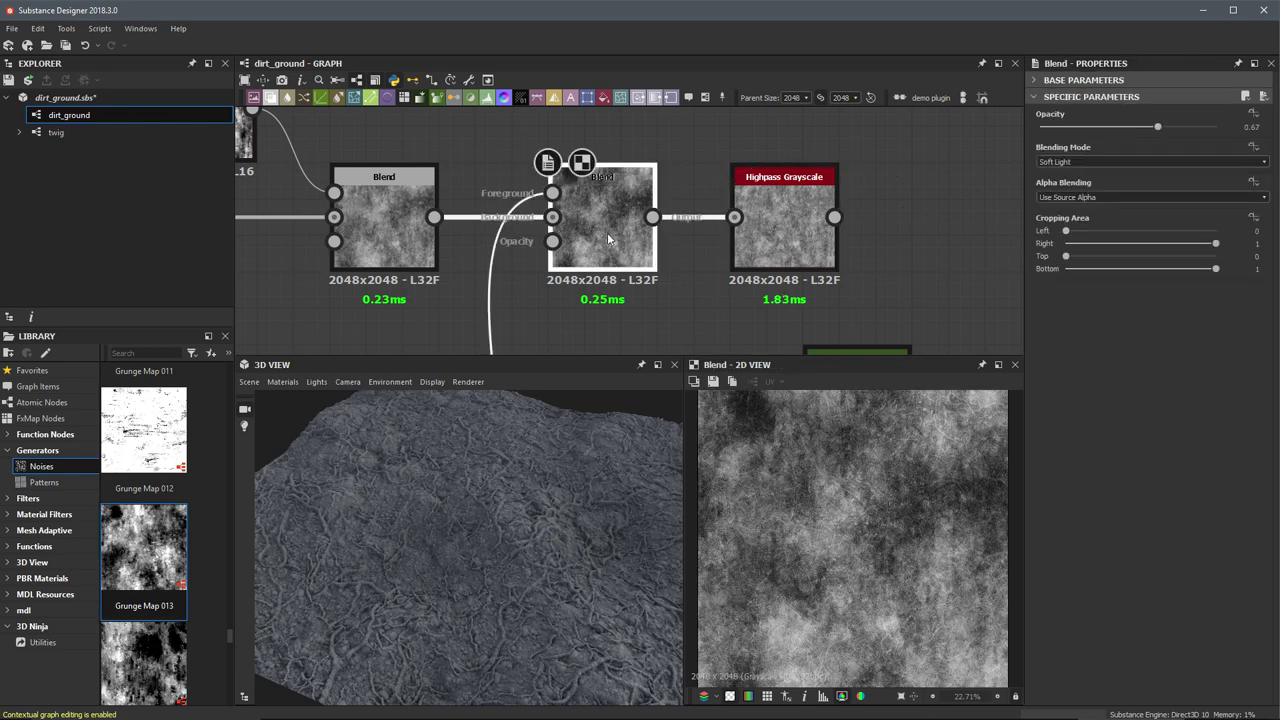
click(784, 214)
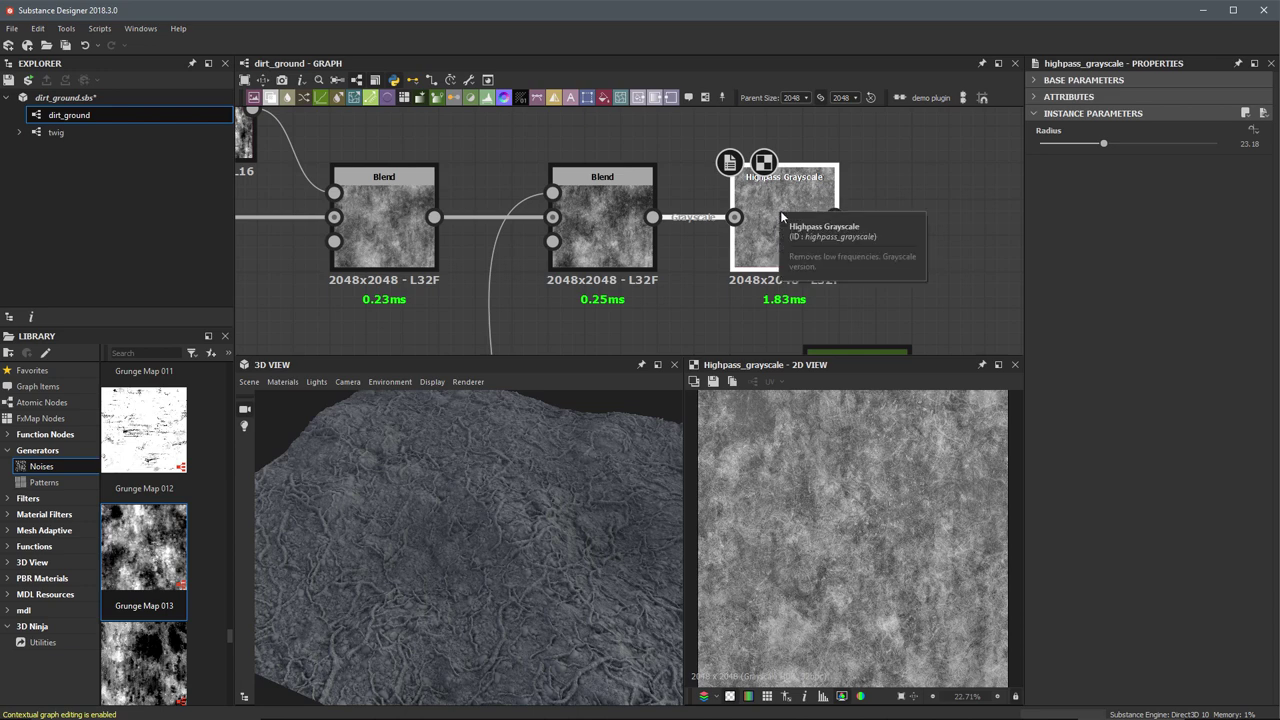
Move the Gradient Map node beside the Highpass Grayscale node
scroll(777, 200, down, 3)
middle_drag(723, 187, 675, 175)
drag(700, 266, 786, 196)
scroll(860, 428, down, 1)
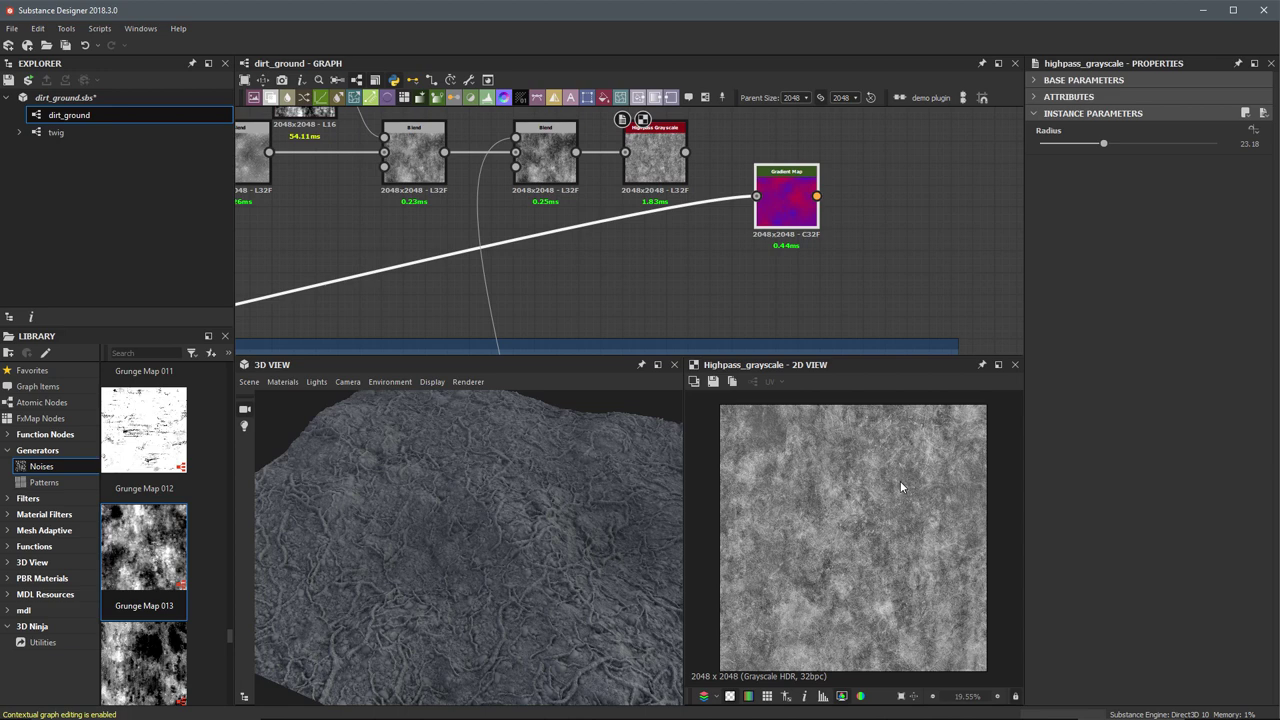
Wire Highpass Grayscale into the Gradient Map, preview its red-blue output, and open its gradient editor
middle_drag(772, 210, 752, 294)
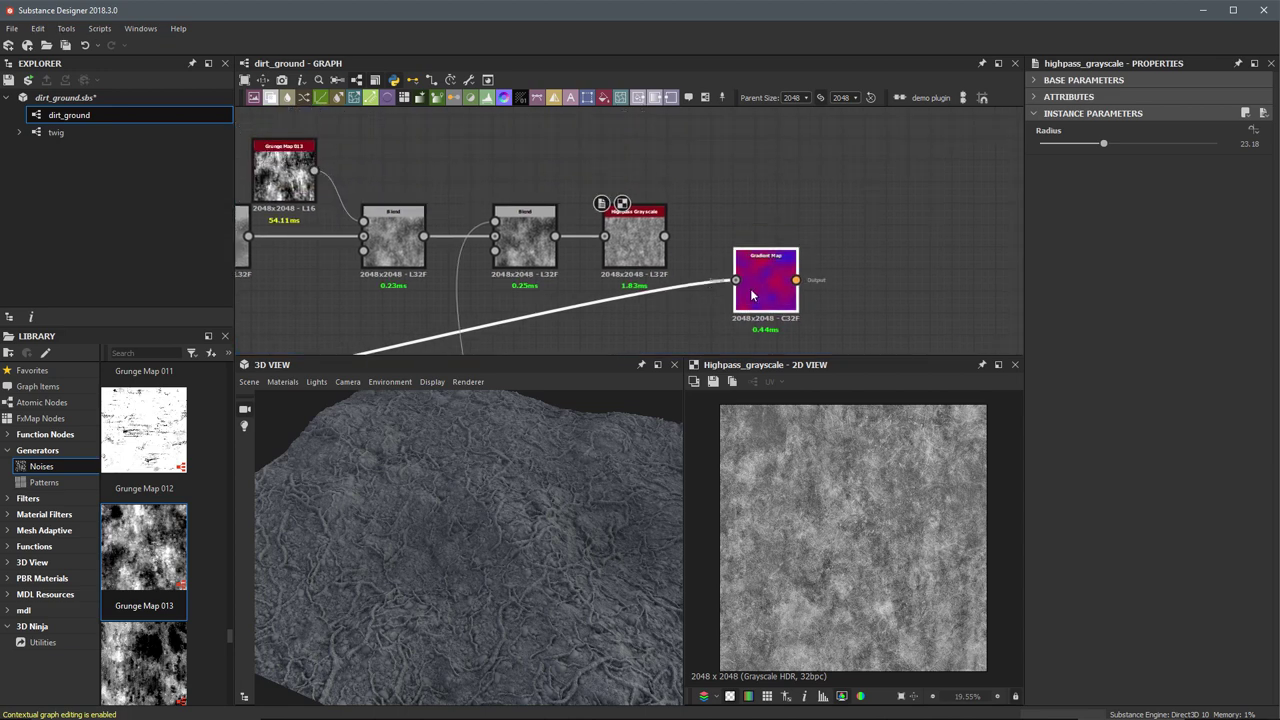
scroll(685, 218, up, 2)
click(794, 311)
drag(795, 317, 776, 255)
double_click(776, 255)
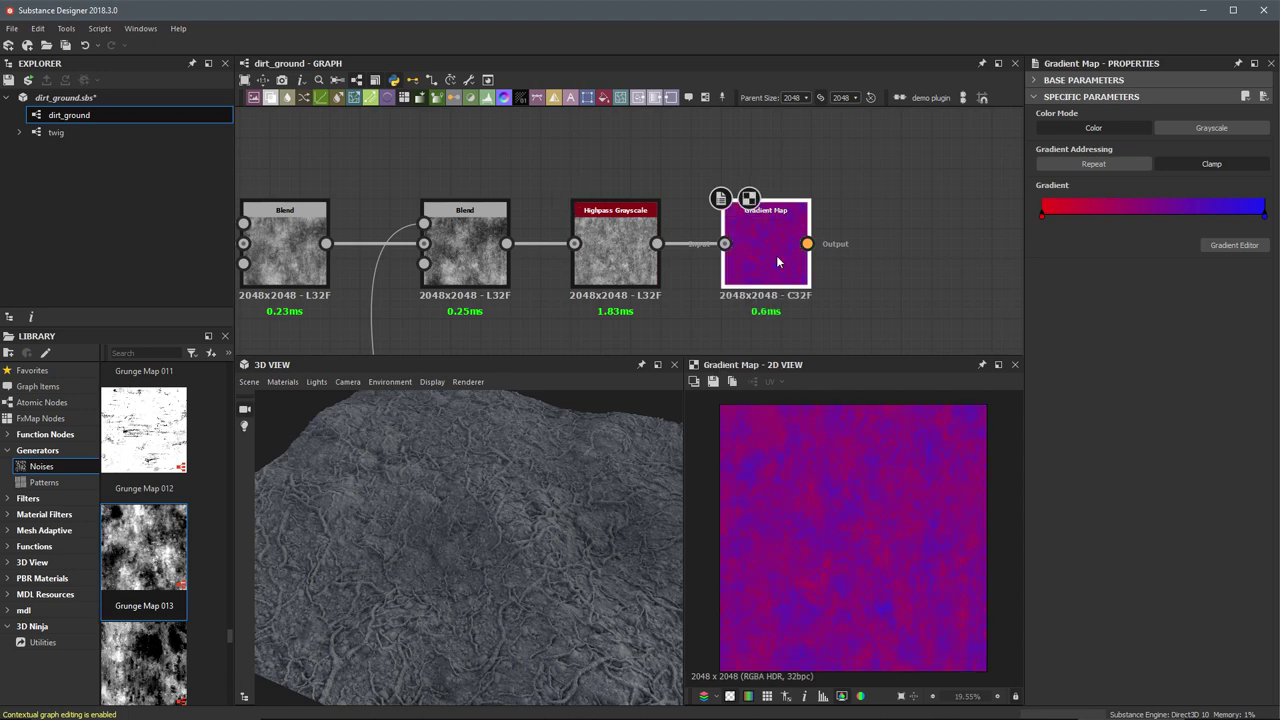
scroll(836, 535, up, 2)
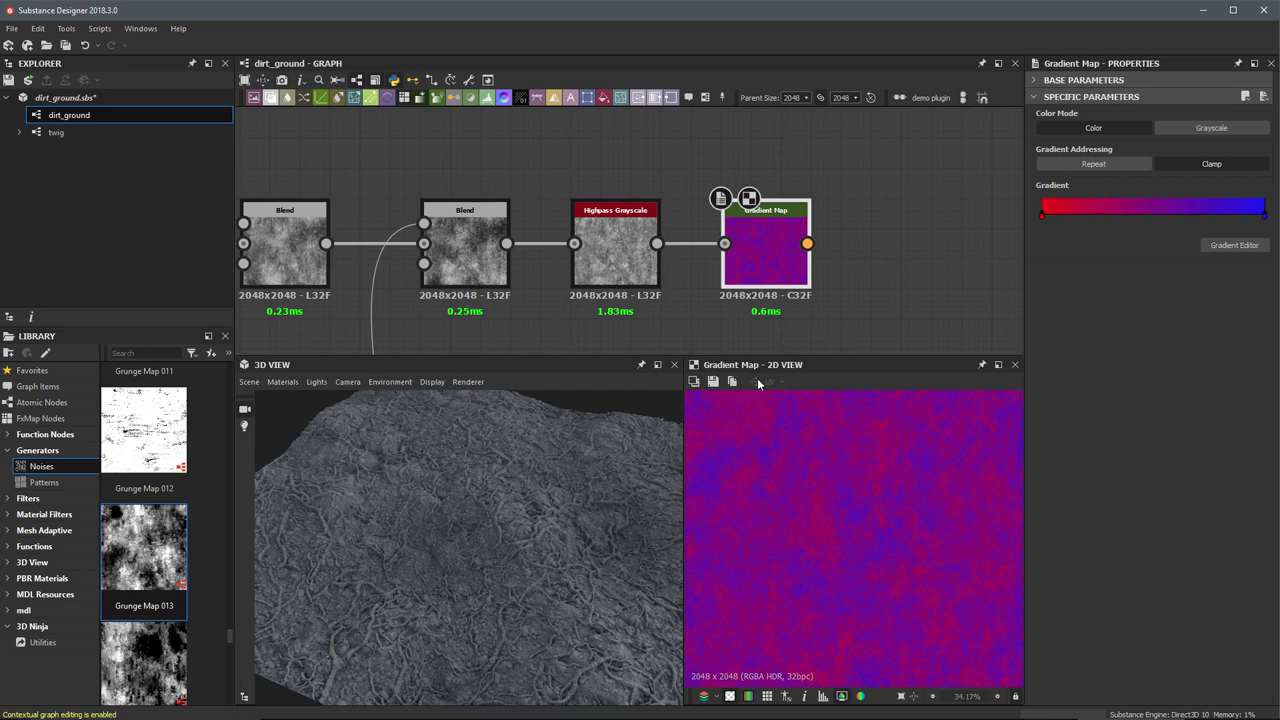
scroll(885, 518, down, 3)
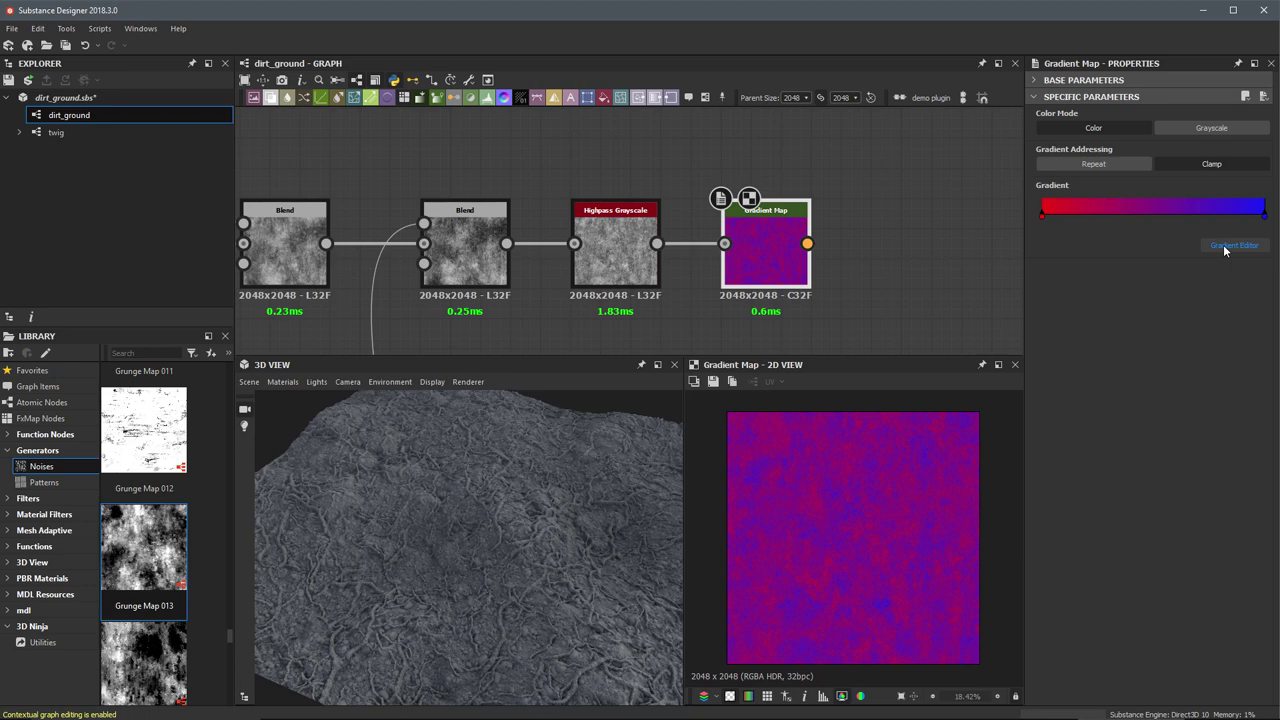
click(1225, 247)
Add two new keys to the Gradient Map gradient and colour one of them green
drag(331, 172, 331, 194)
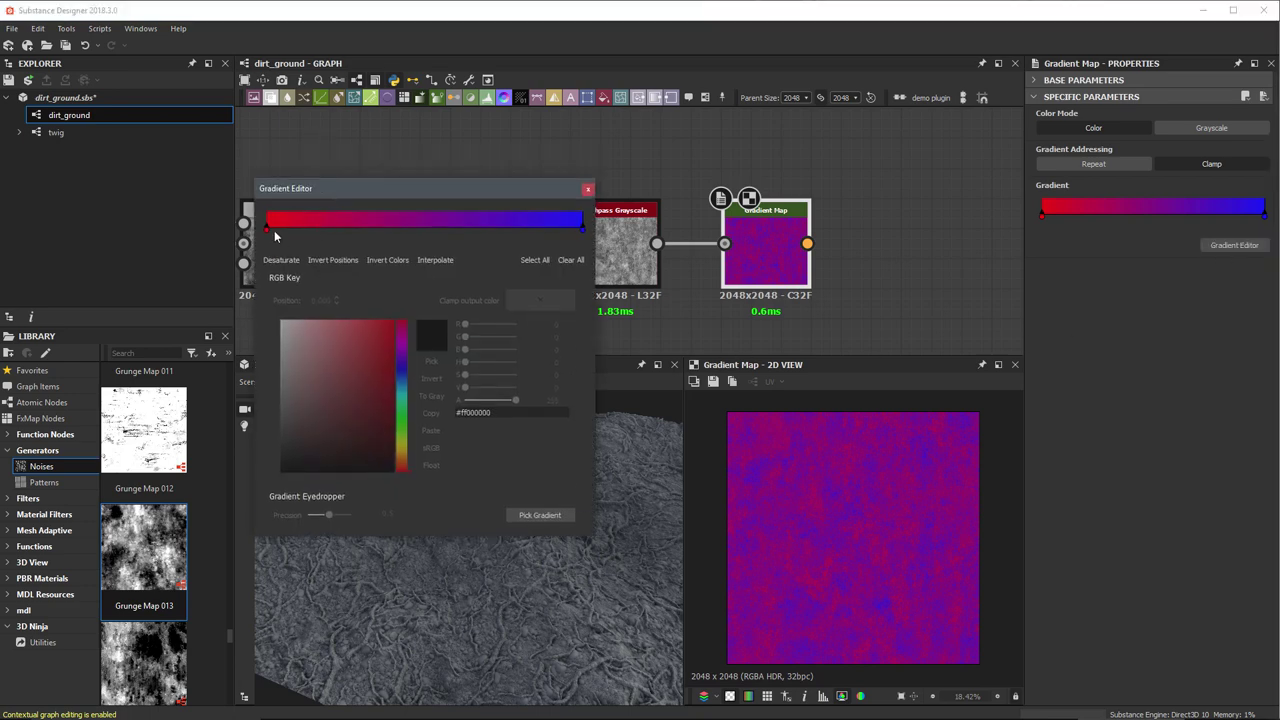
click(328, 228)
click(389, 228)
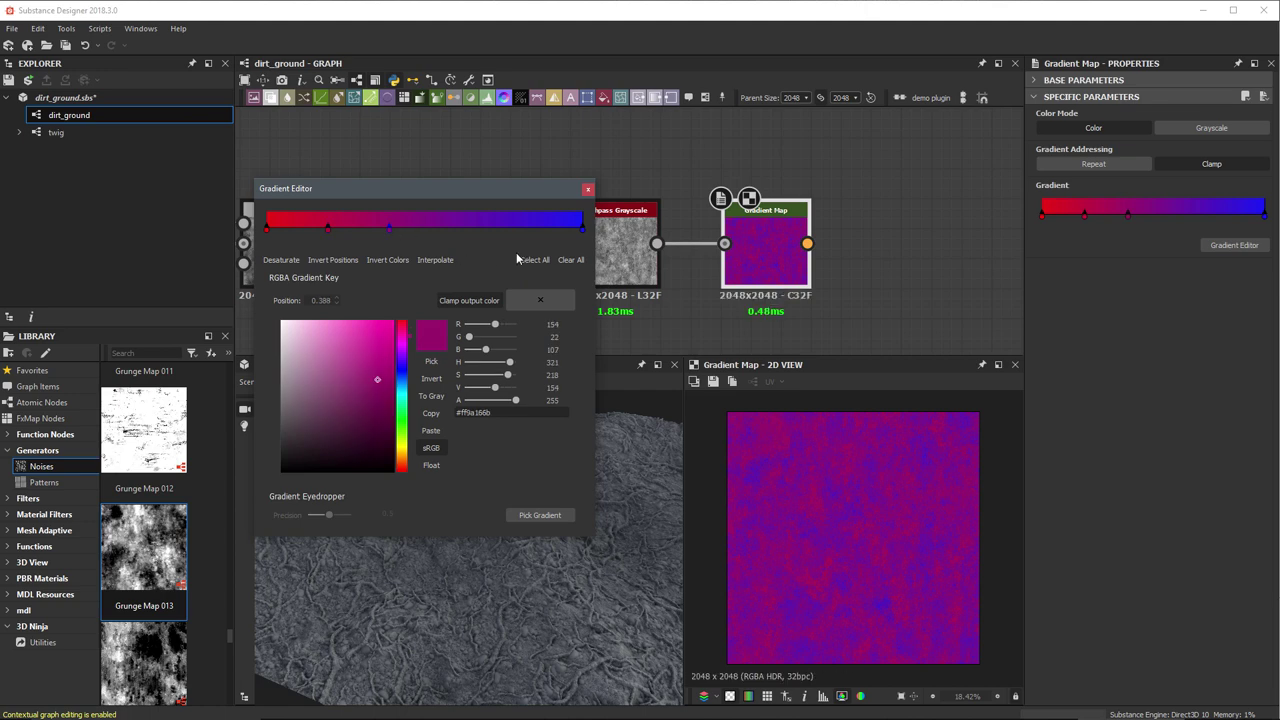
click(401, 405)
click(382, 355)
Colour the other new key tan and slide the green and tan keys into place
click(326, 228)
click(401, 458)
click(336, 363)
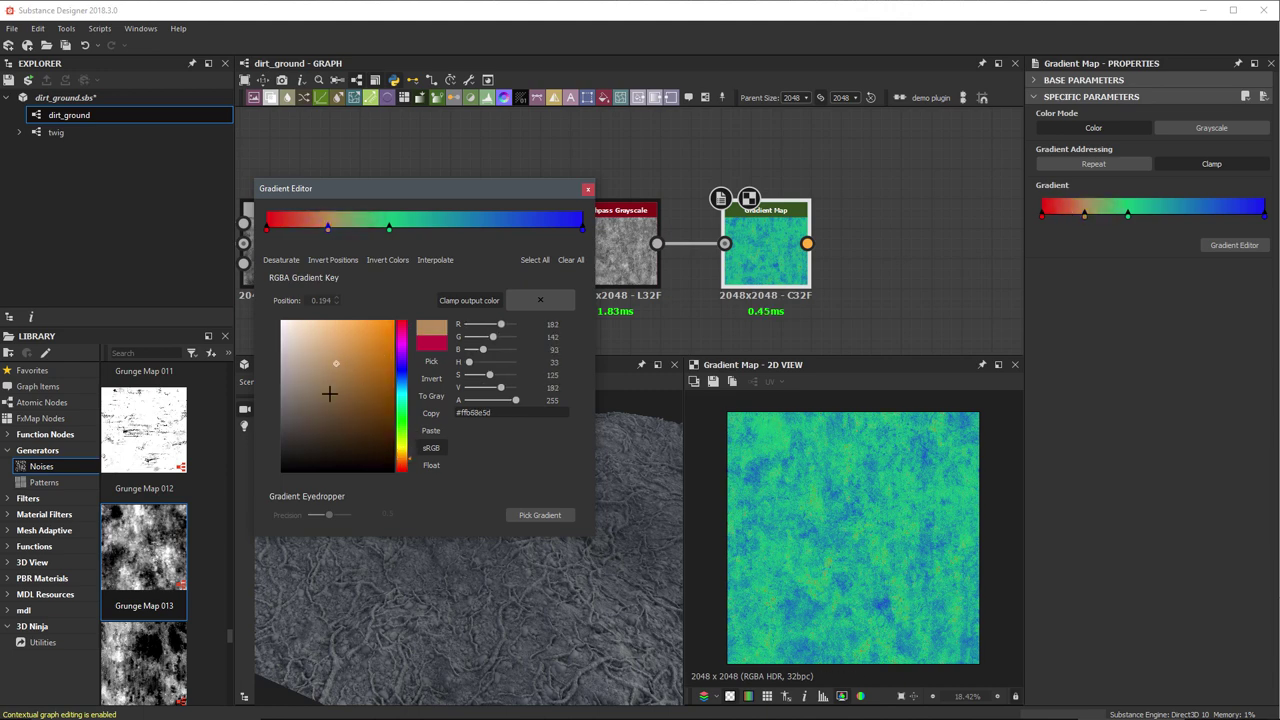
drag(390, 228, 462, 232)
drag(328, 228, 370, 229)
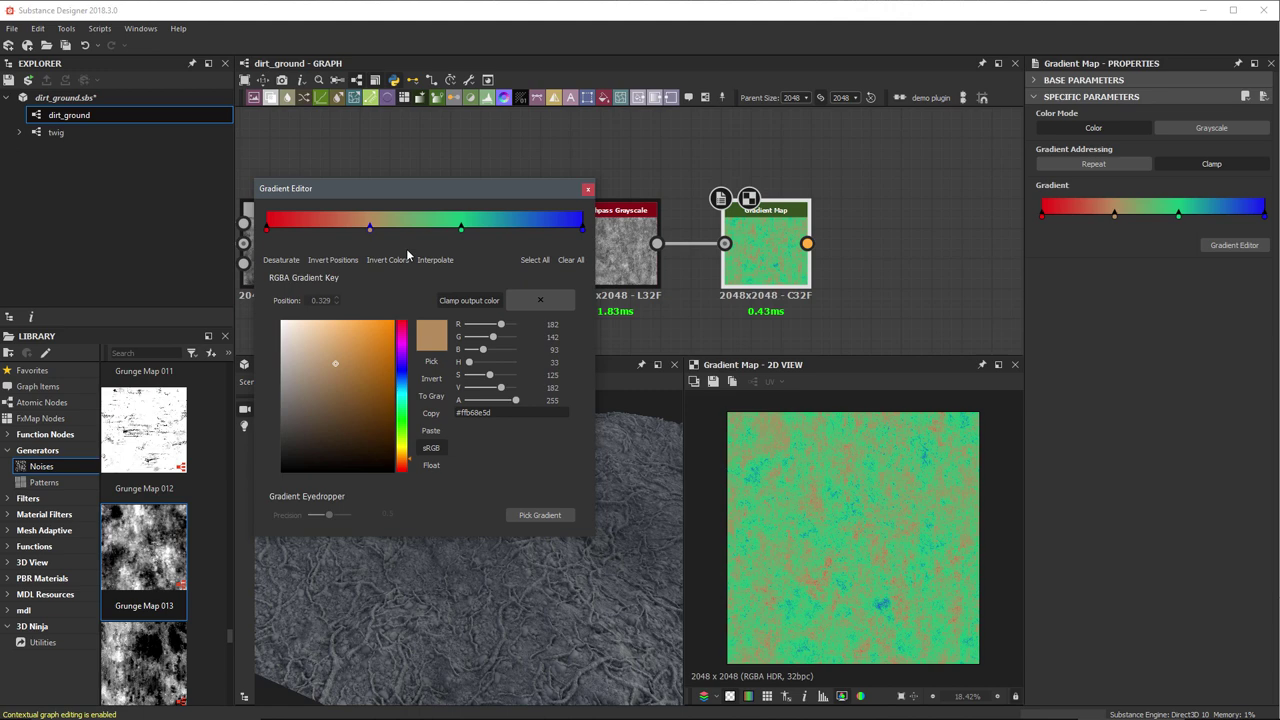
drag(446, 191, 391, 194)
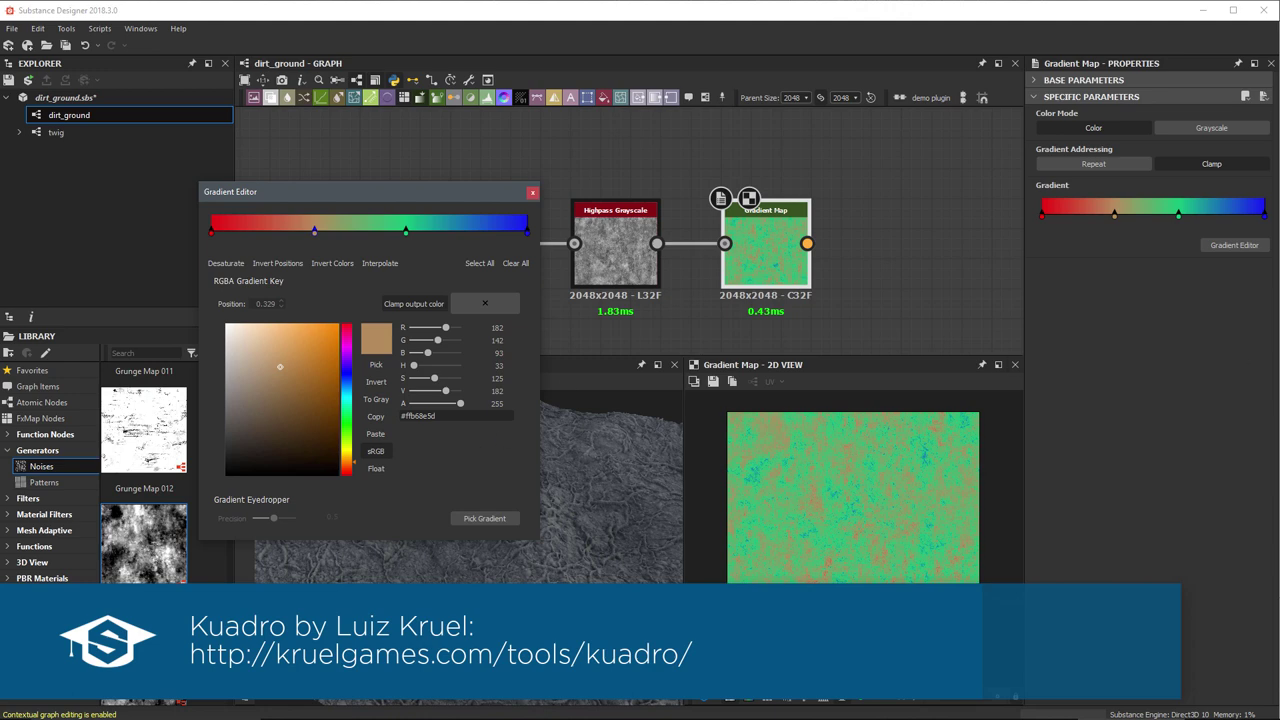
Sample the gradient from the Kuadro dirt reference photo with Pick Gradient, then close the photo
drag(1279, 300, 928, 163)
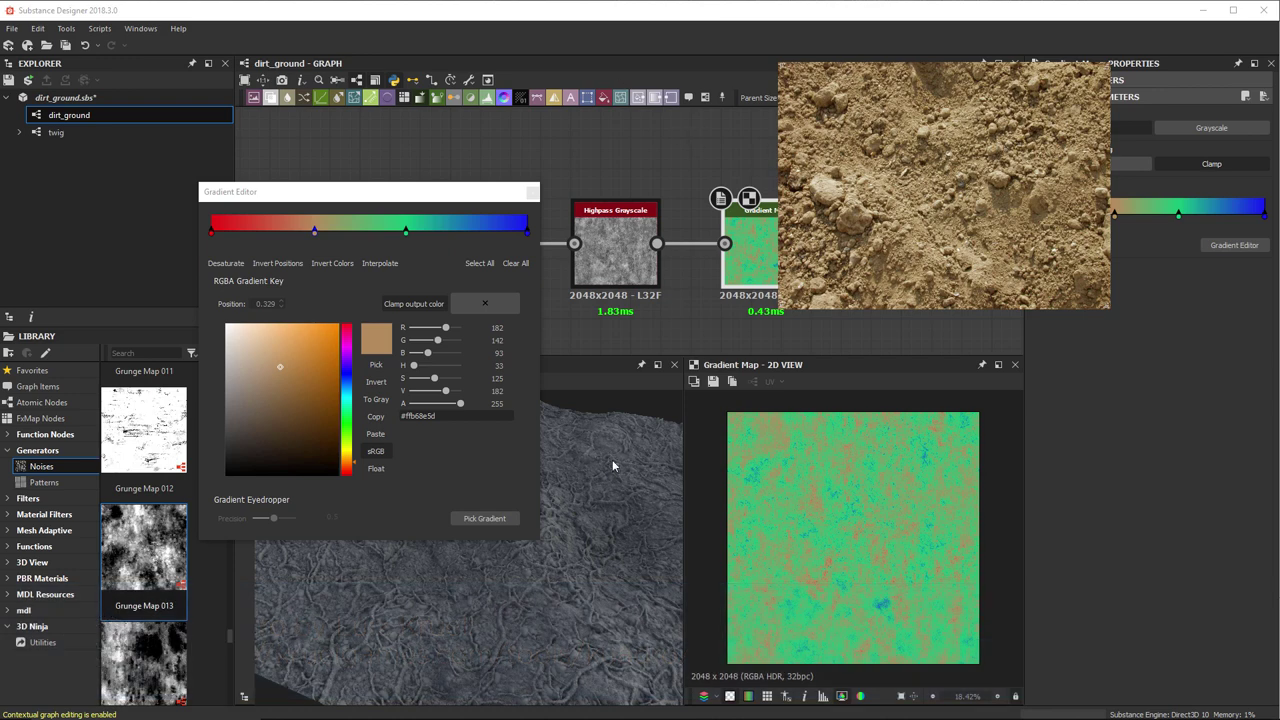
click(484, 518)
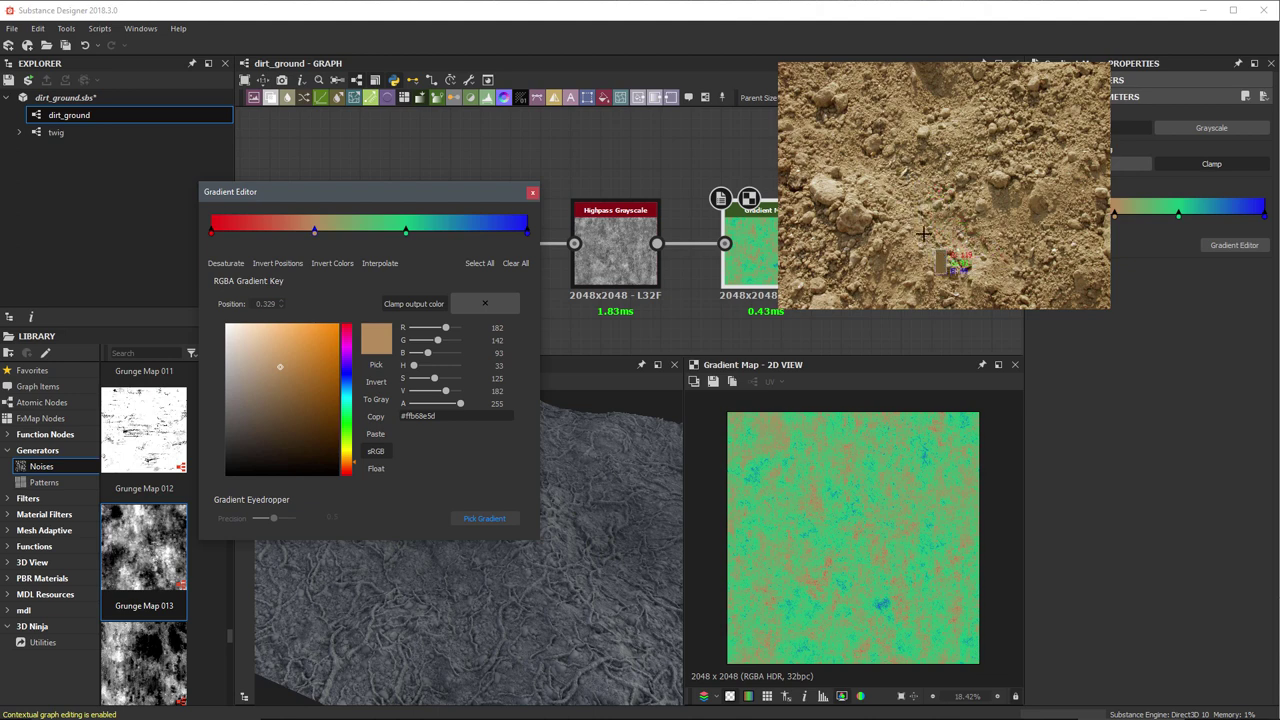
drag(897, 208, 934, 251)
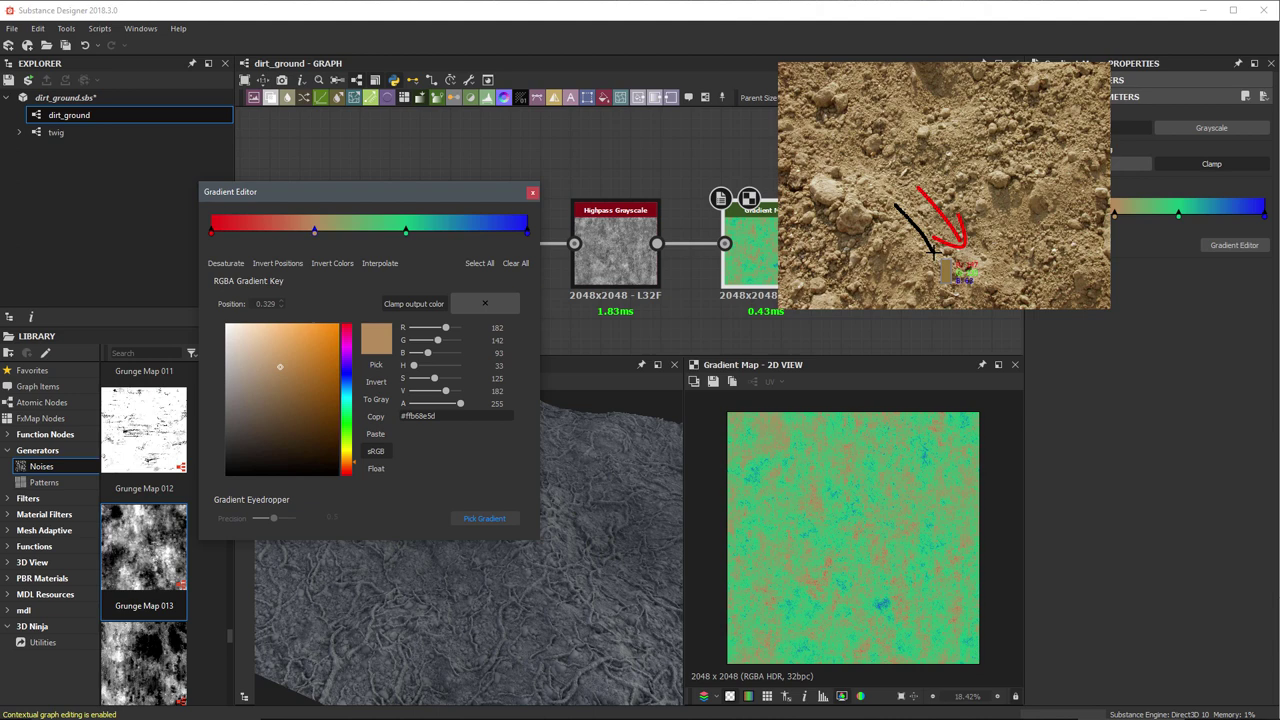
drag(934, 251, 934, 252)
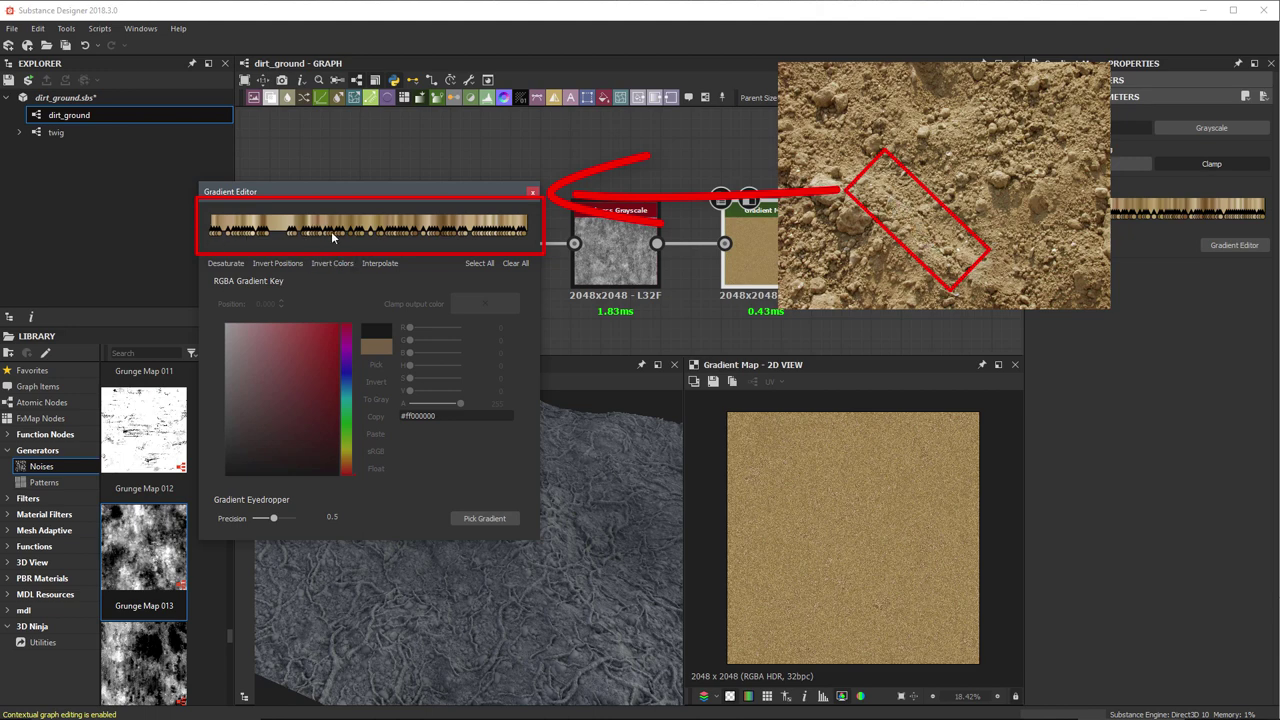
click(462, 518)
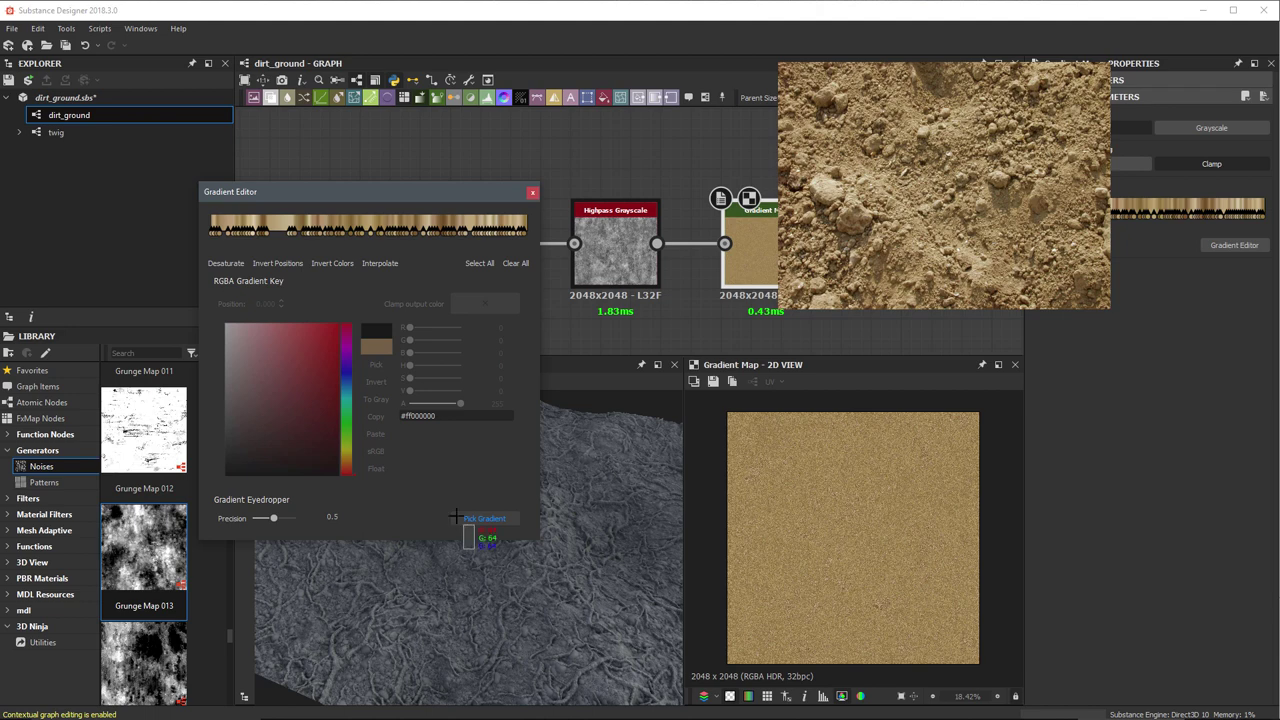
click(922, 229)
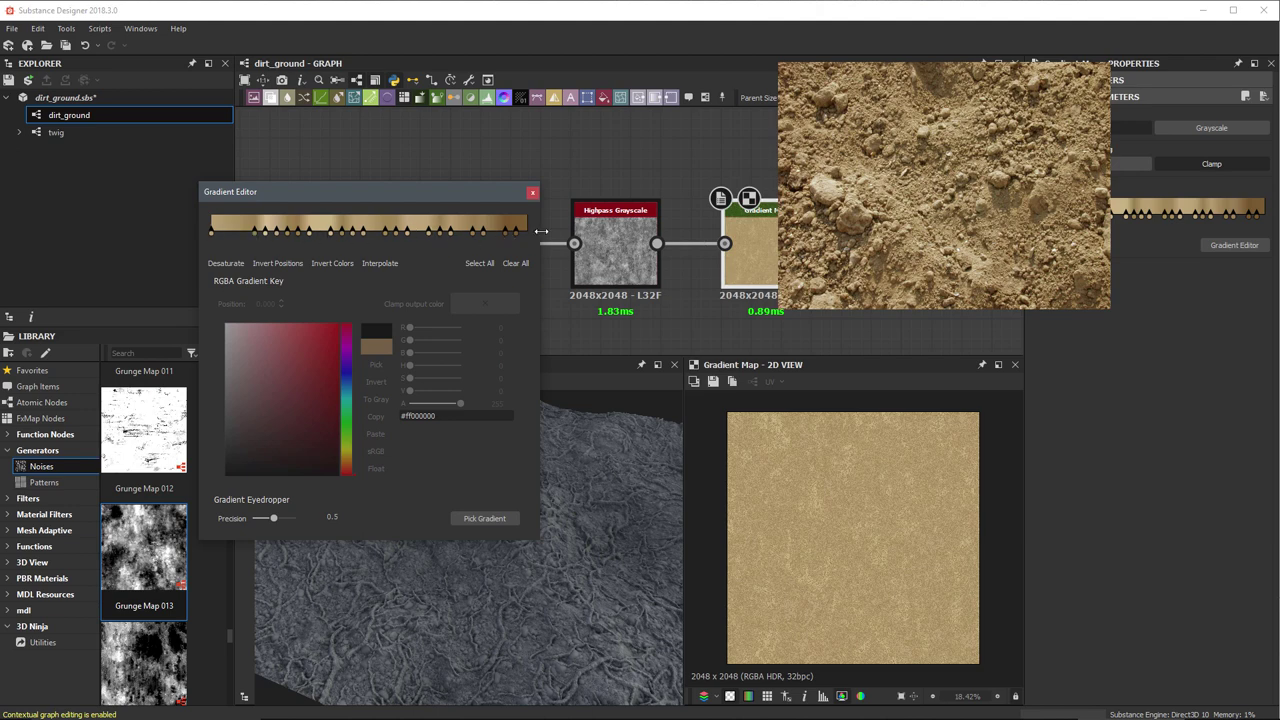
click(845, 183)
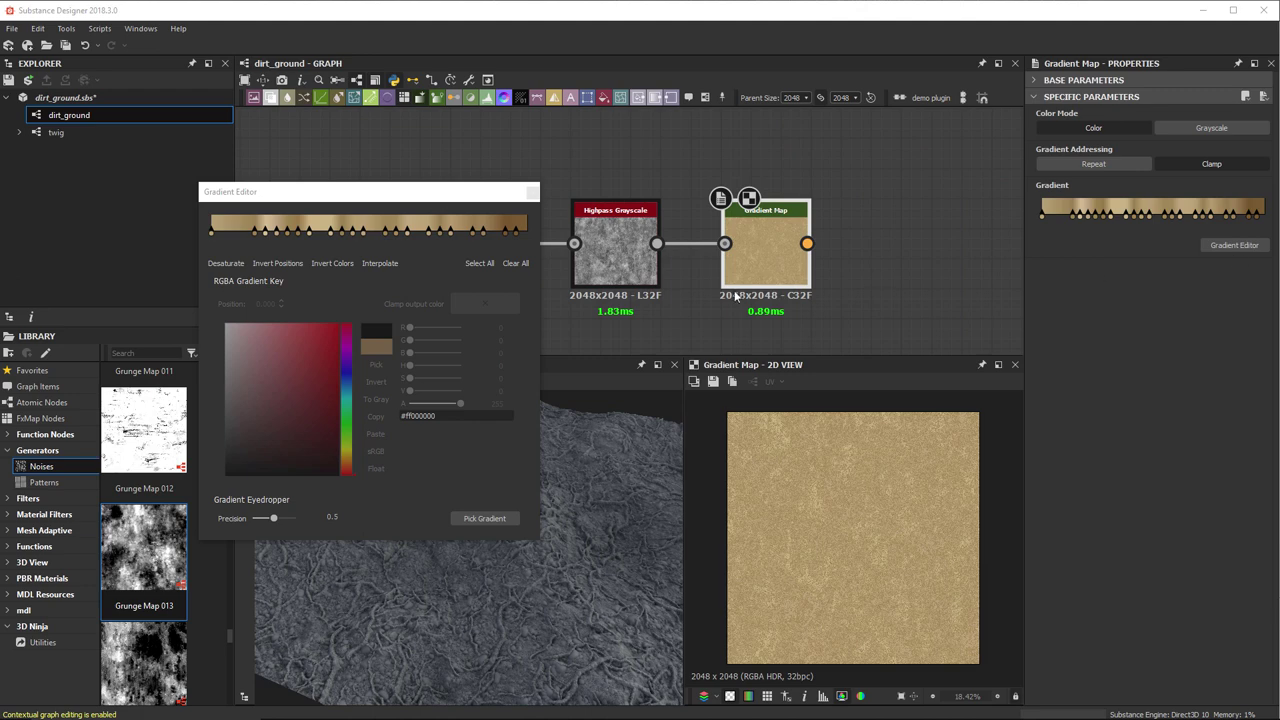
Close the Gradient Editor and set pbr_base_material's User-Defined Base Color map to True
click(532, 191)
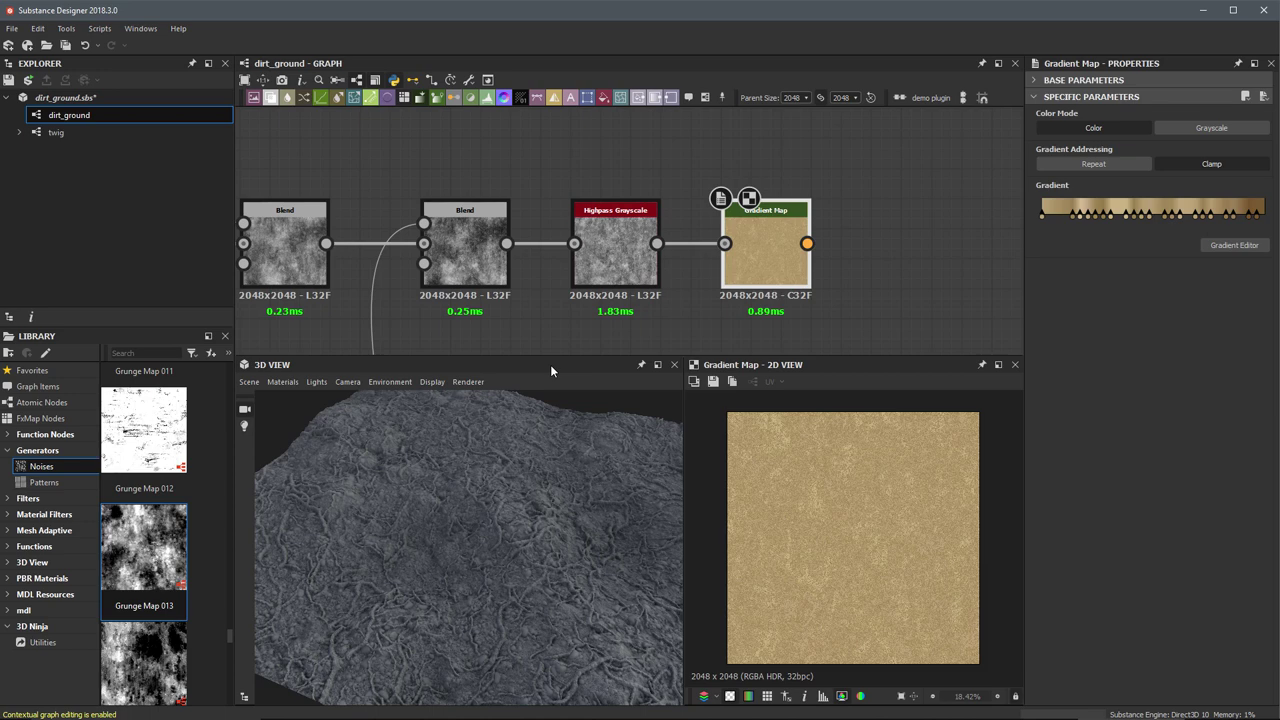
scroll(847, 216, down, 3)
scroll(896, 291, down, 2)
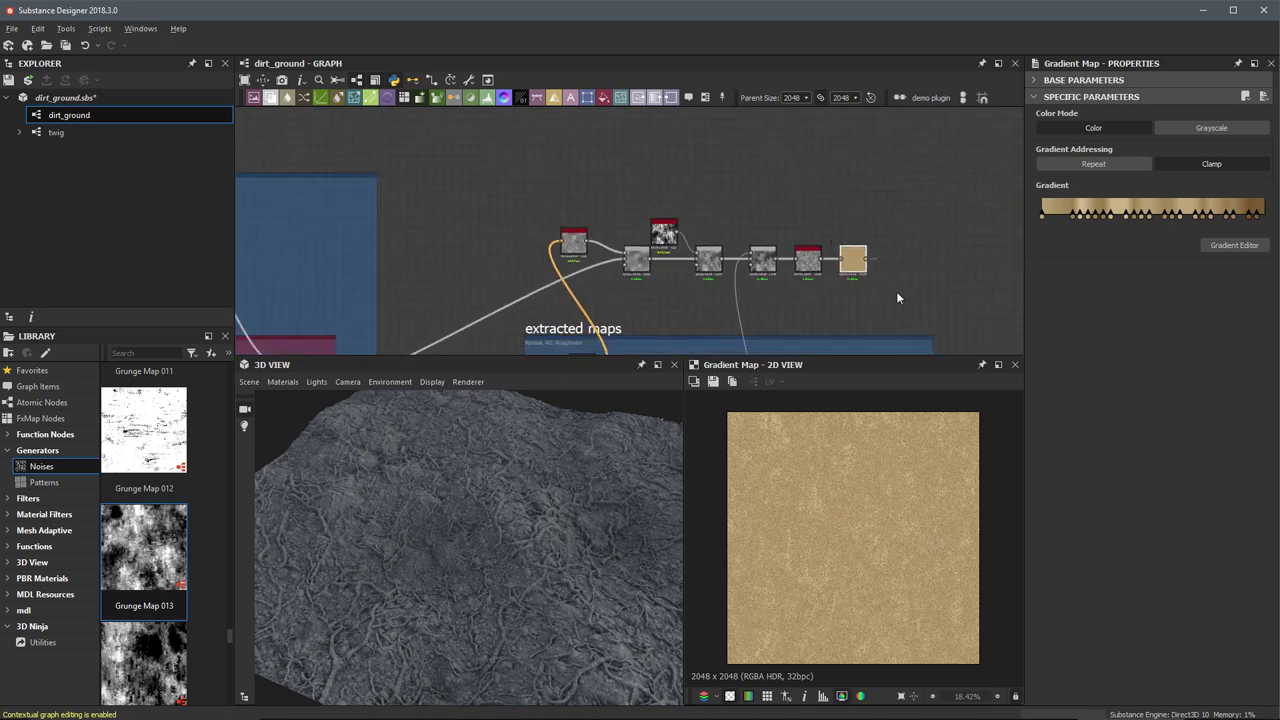
middle_drag(896, 291, 710, 165)
scroll(669, 222, down, 2)
scroll(669, 222, up, 1)
click(811, 277)
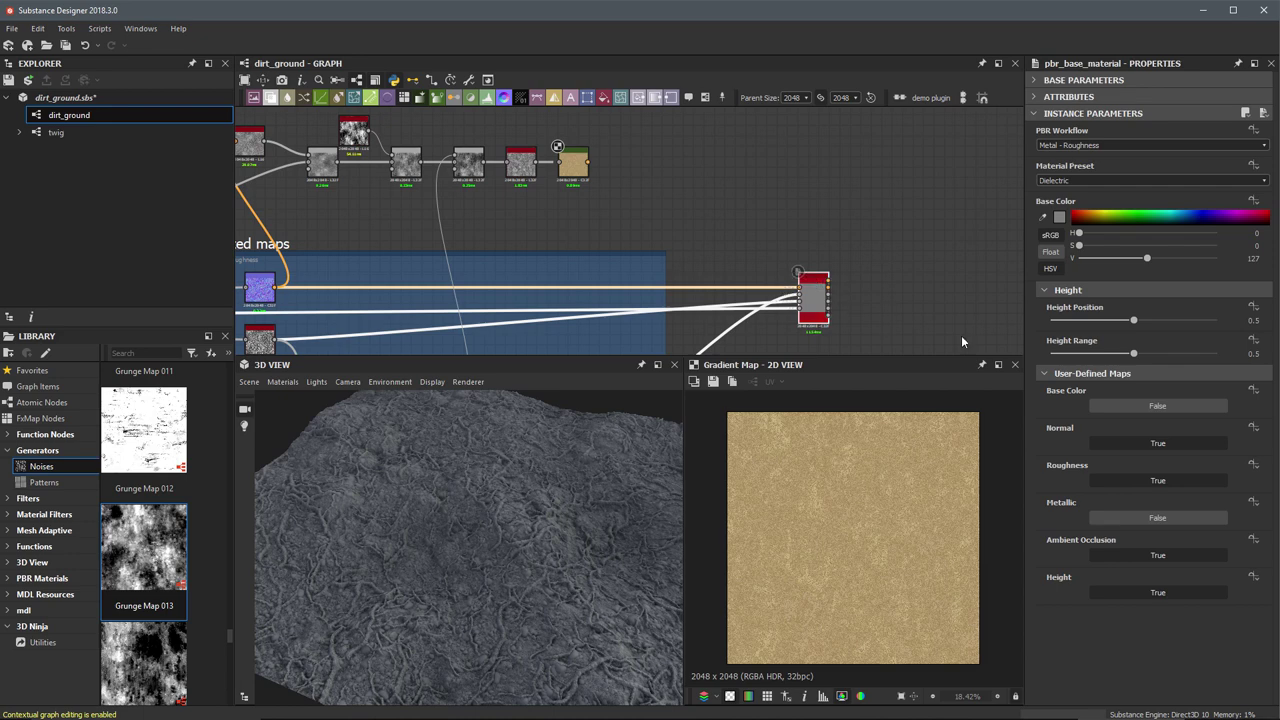
click(1104, 404)
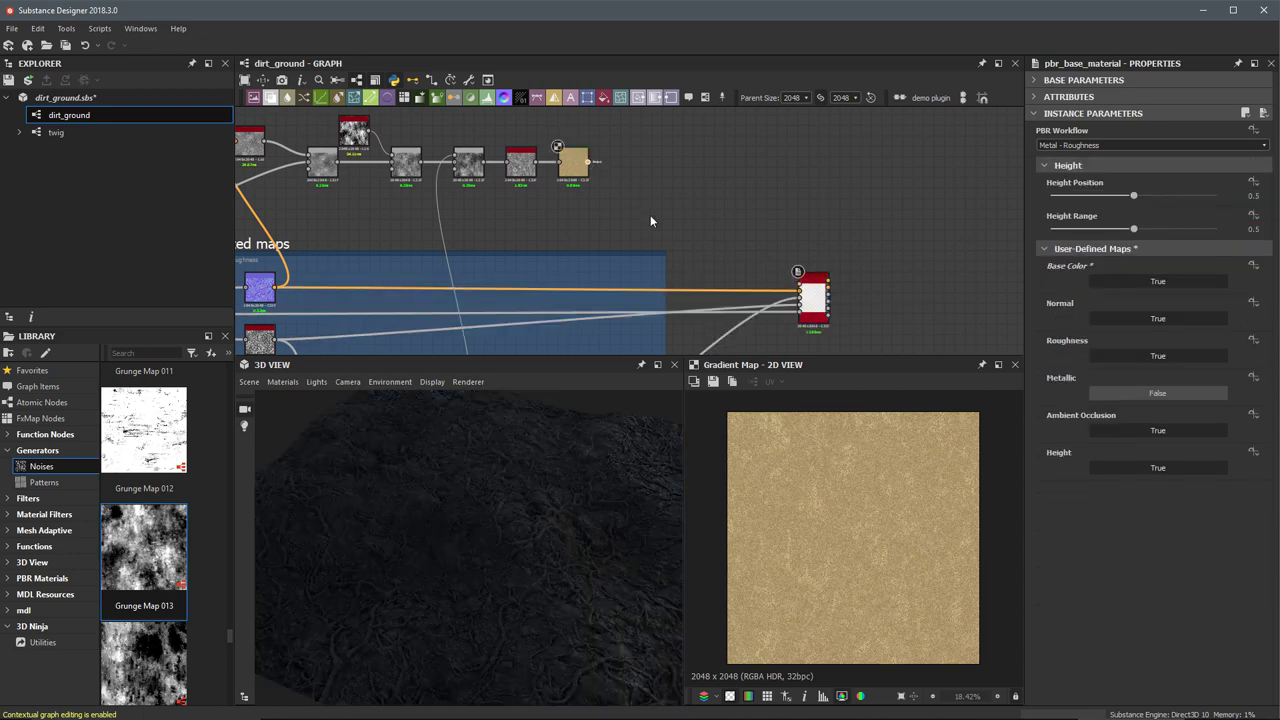
Connect the Gradient Map output to the material's Base Color input
scroll(650, 215, up, 2)
drag(531, 150, 781, 291)
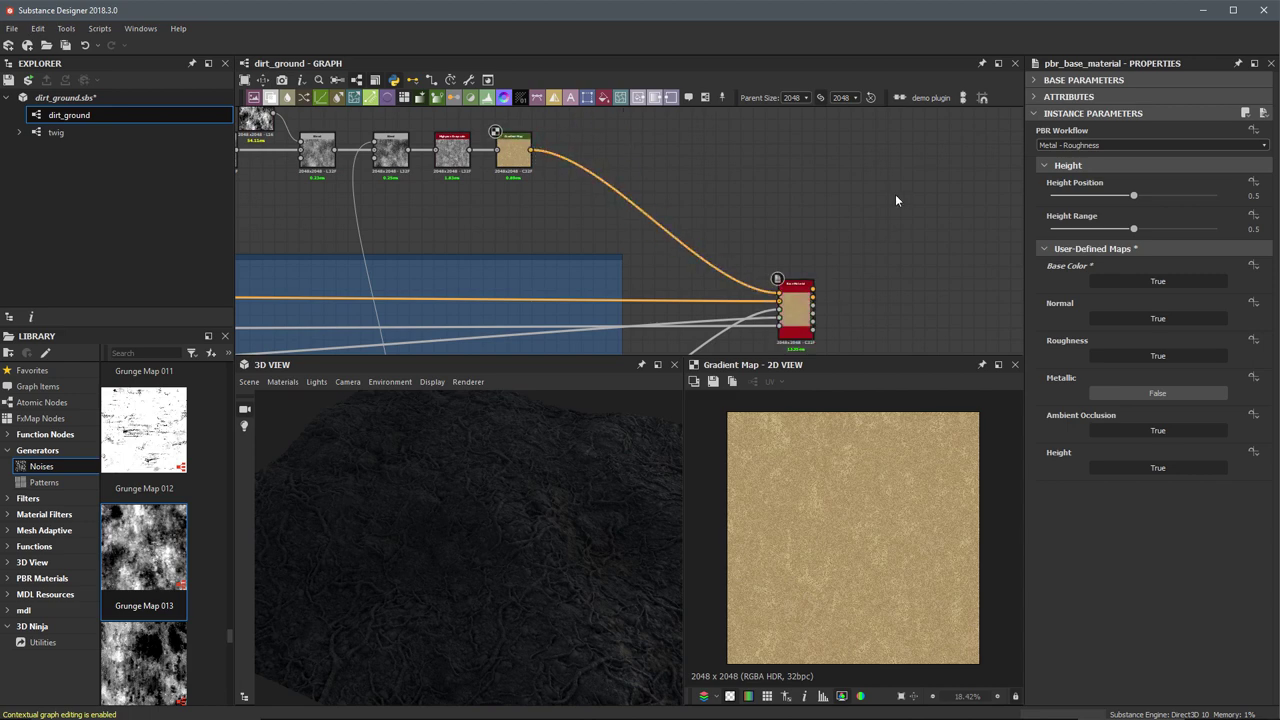
mouse_move(536, 517)
mouse_down()
mouse_move(510, 525)
mouse_move(526, 530)
mouse_up()
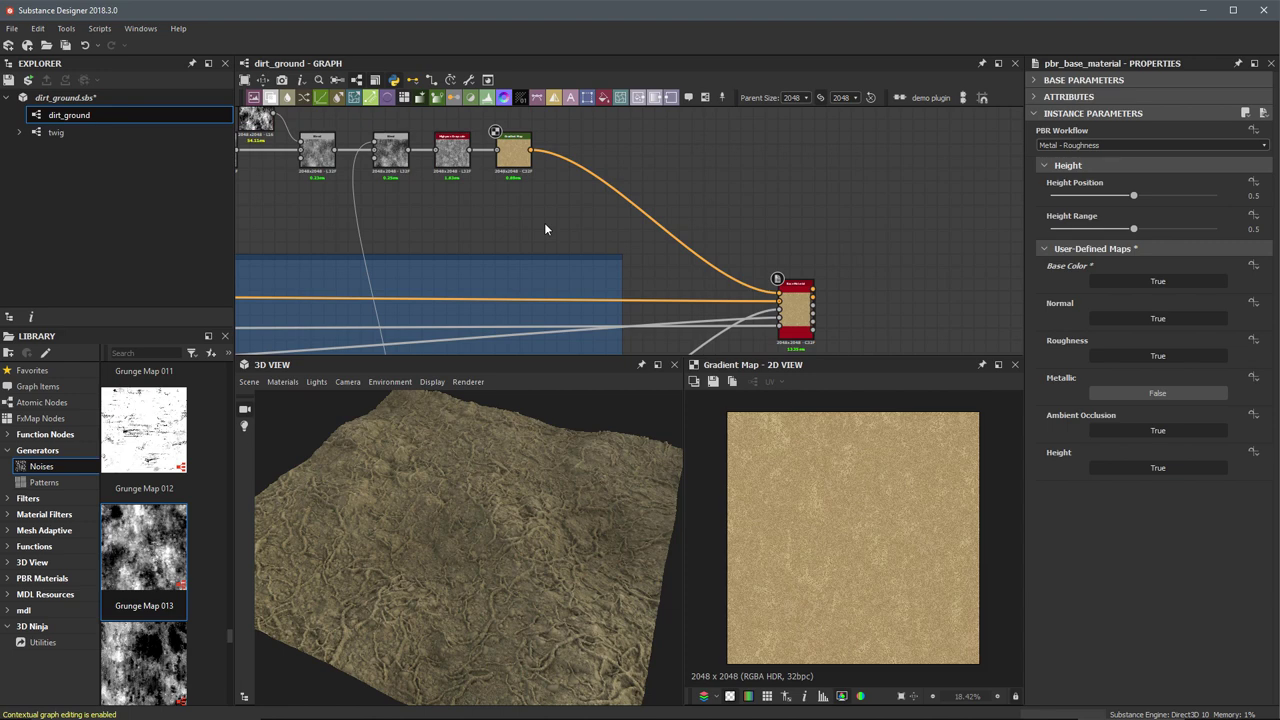
Open the Gradient Map's editor and inspect the low-end keys at 0.138 and 0.198
click(513, 152)
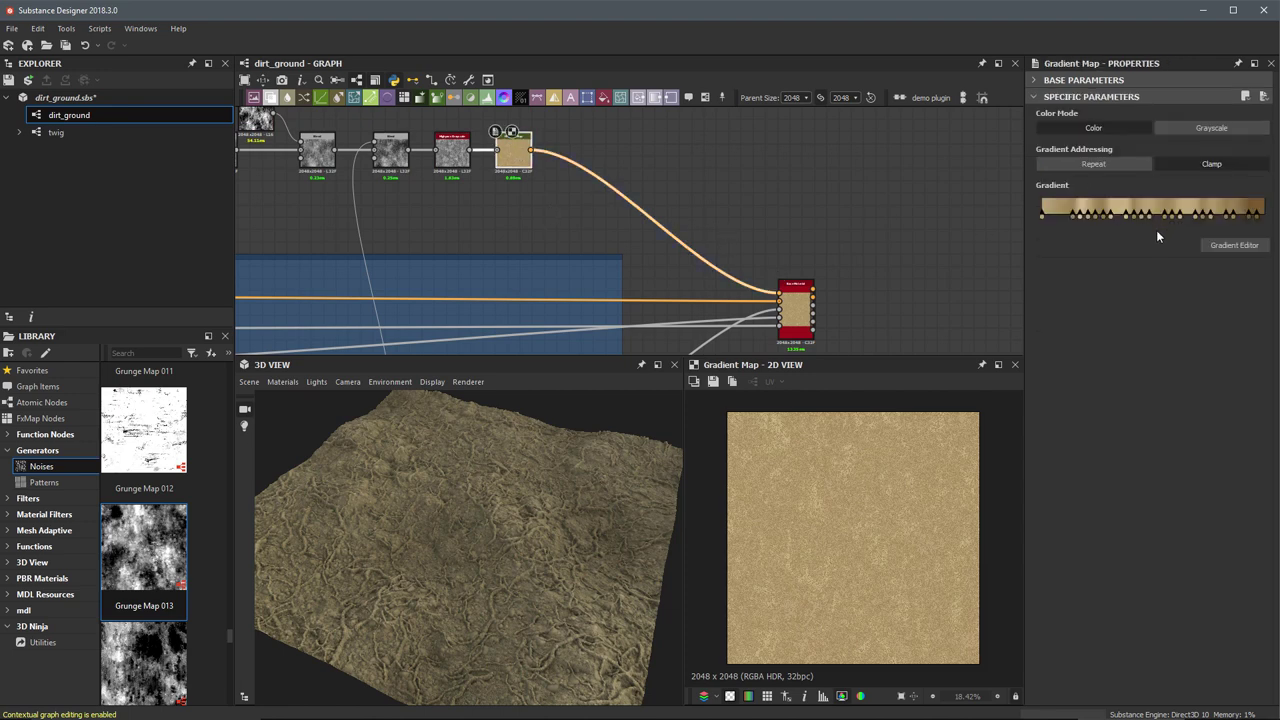
click(1214, 245)
drag(388, 186, 433, 204)
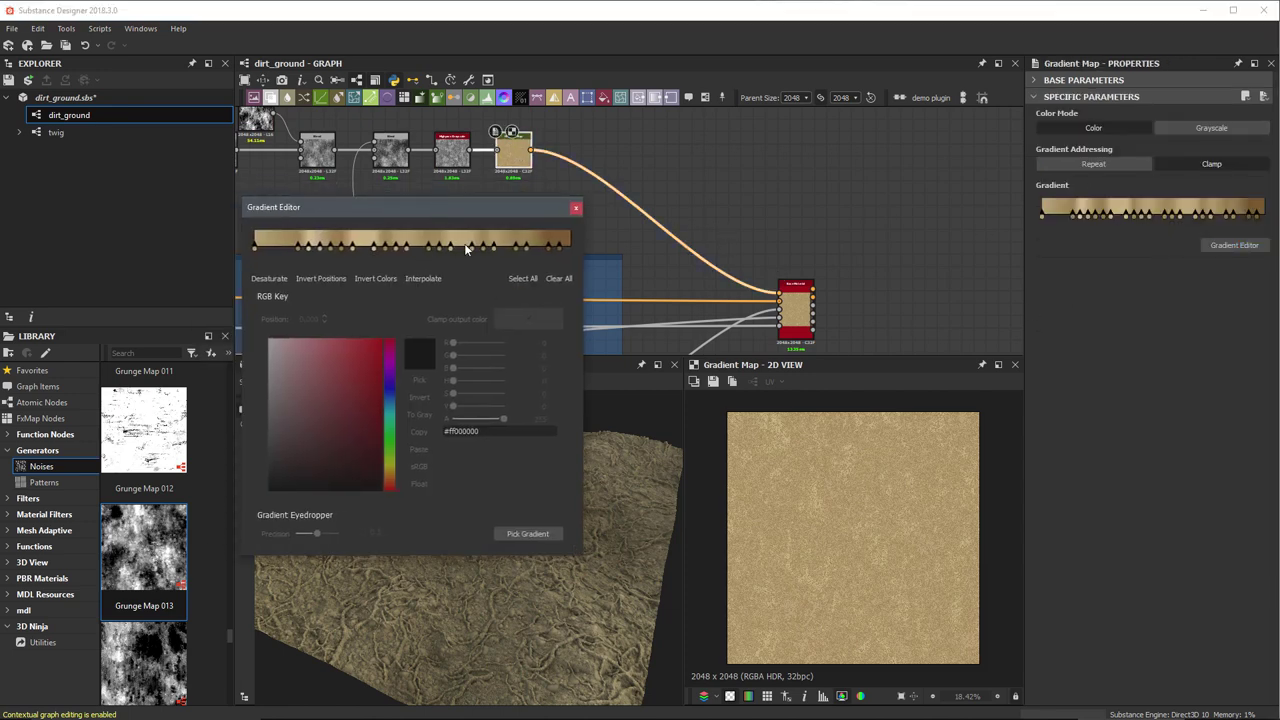
click(309, 247)
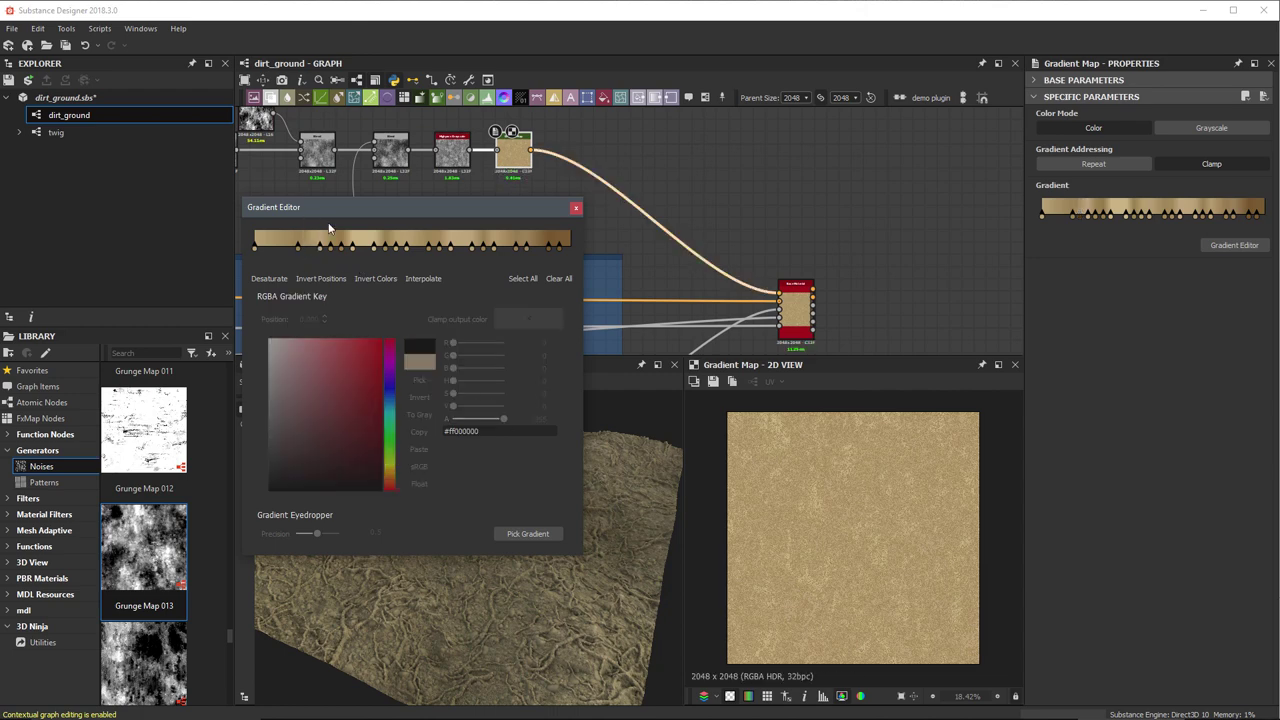
click(296, 246)
click(317, 247)
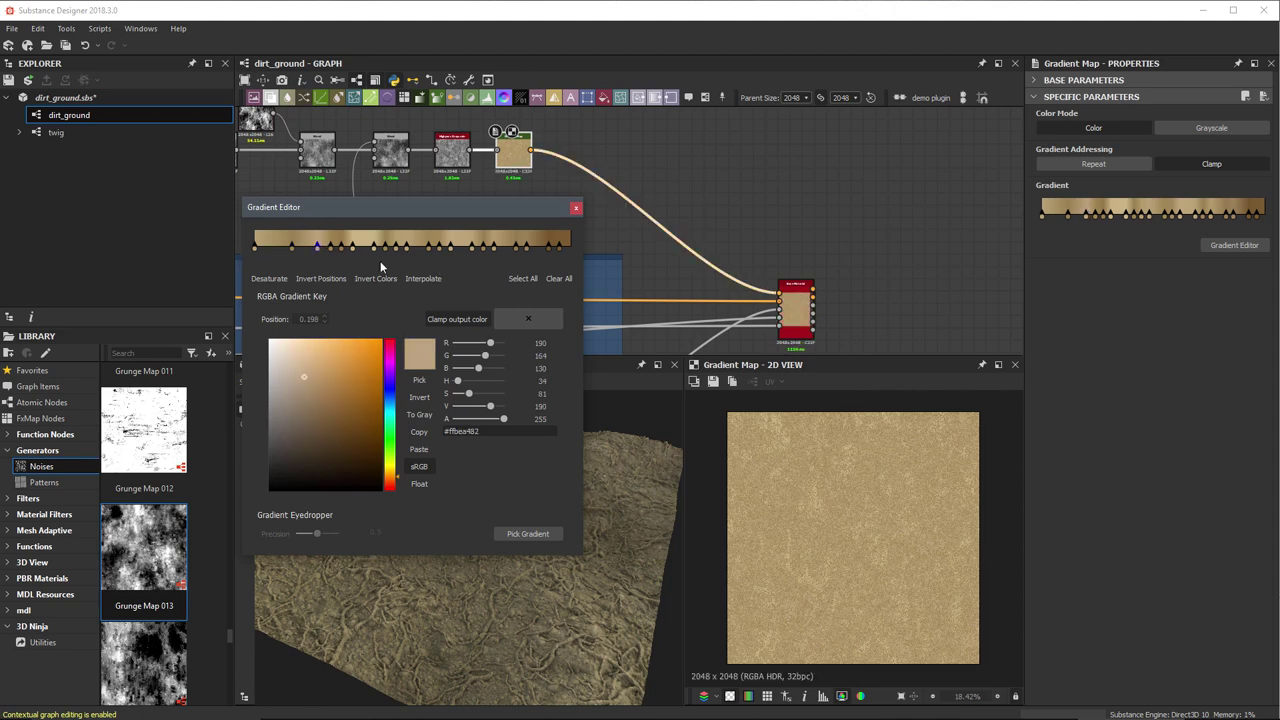
Darken the leftmost gradient keys with the ΔV slider and close the editor
drag(252, 239, 424, 270)
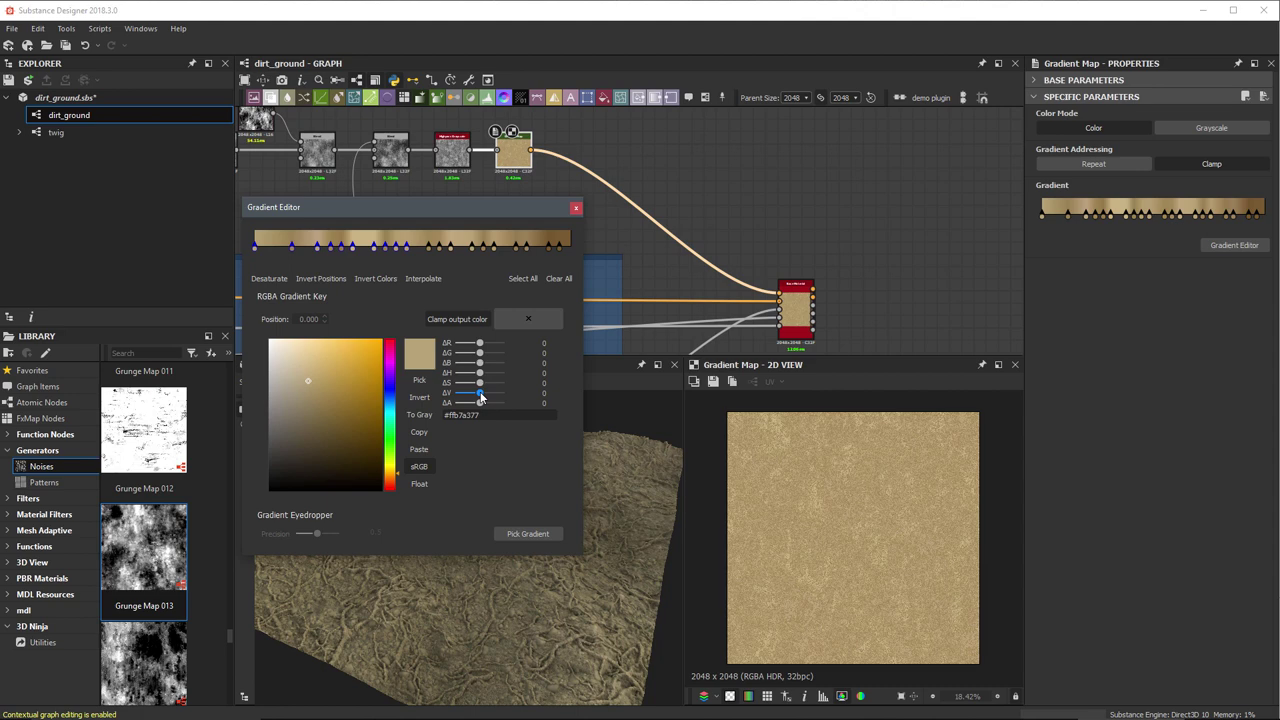
drag(480, 397, 478, 397)
drag(533, 207, 1063, 101)
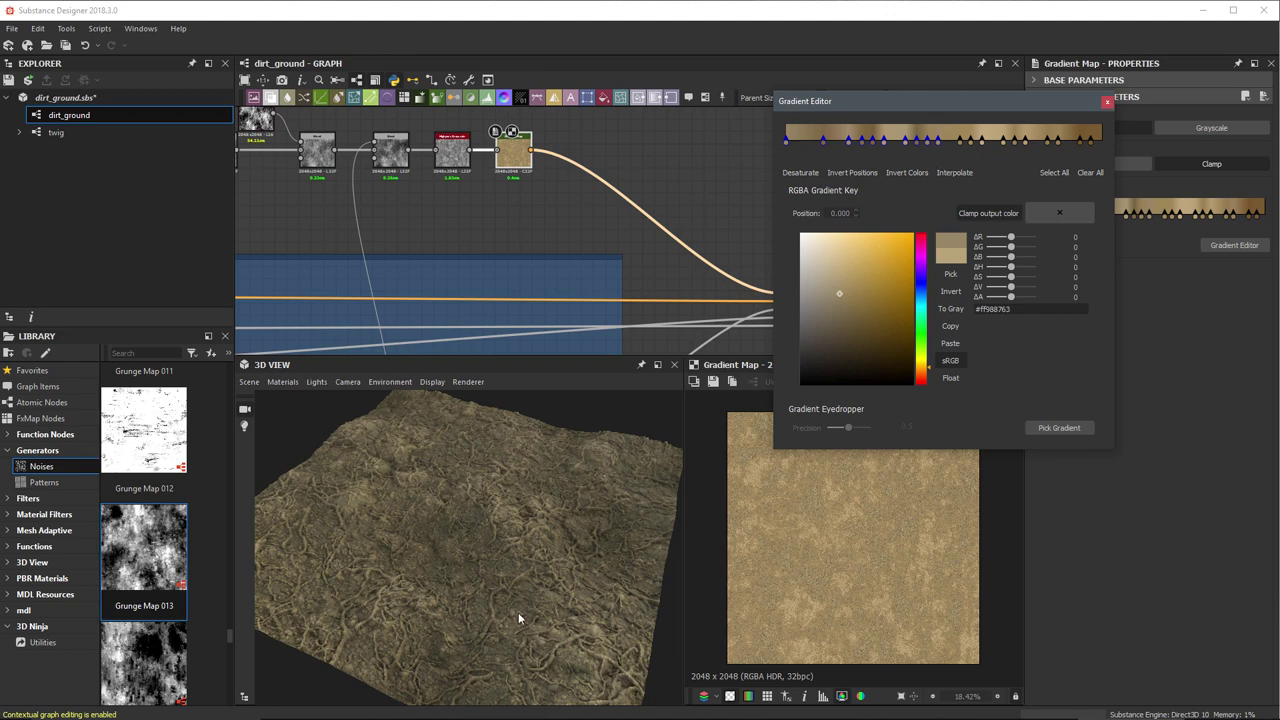
click(1107, 102)
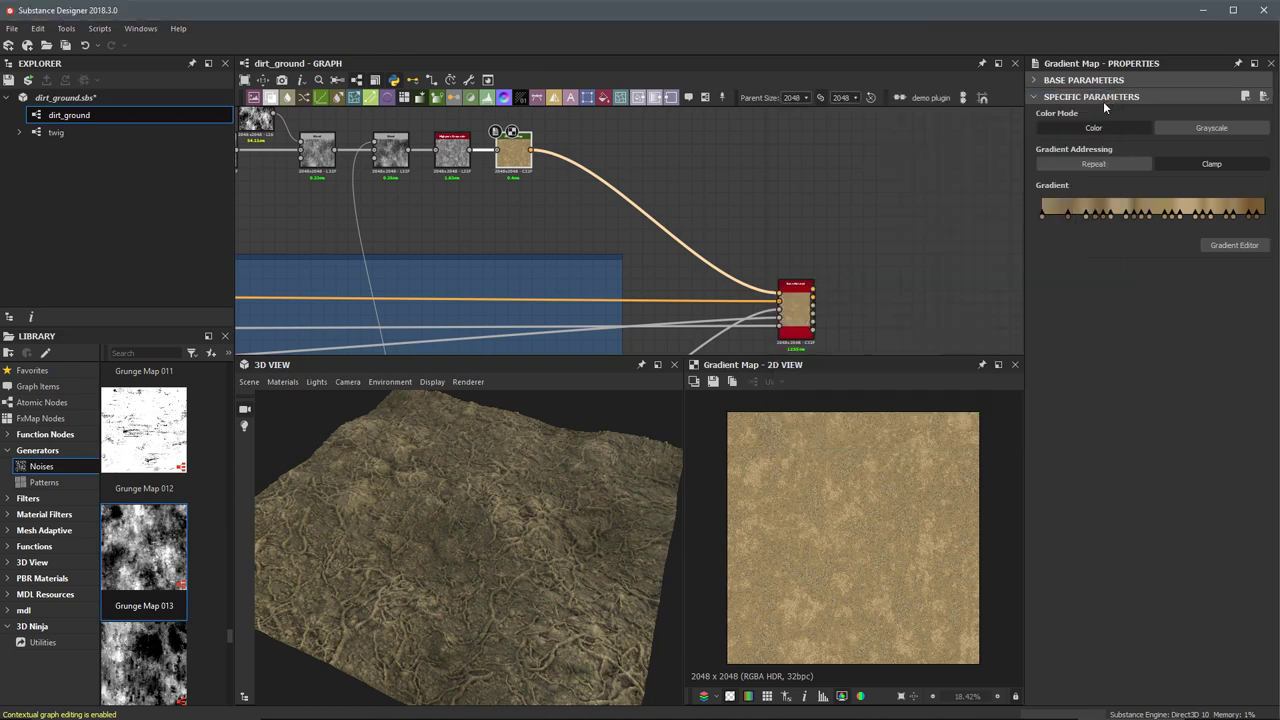
Preview the curvature_smooth map and the coloured Gradient Map result
drag(560, 460, 530, 470)
middle_drag(559, 198, 696, 251)
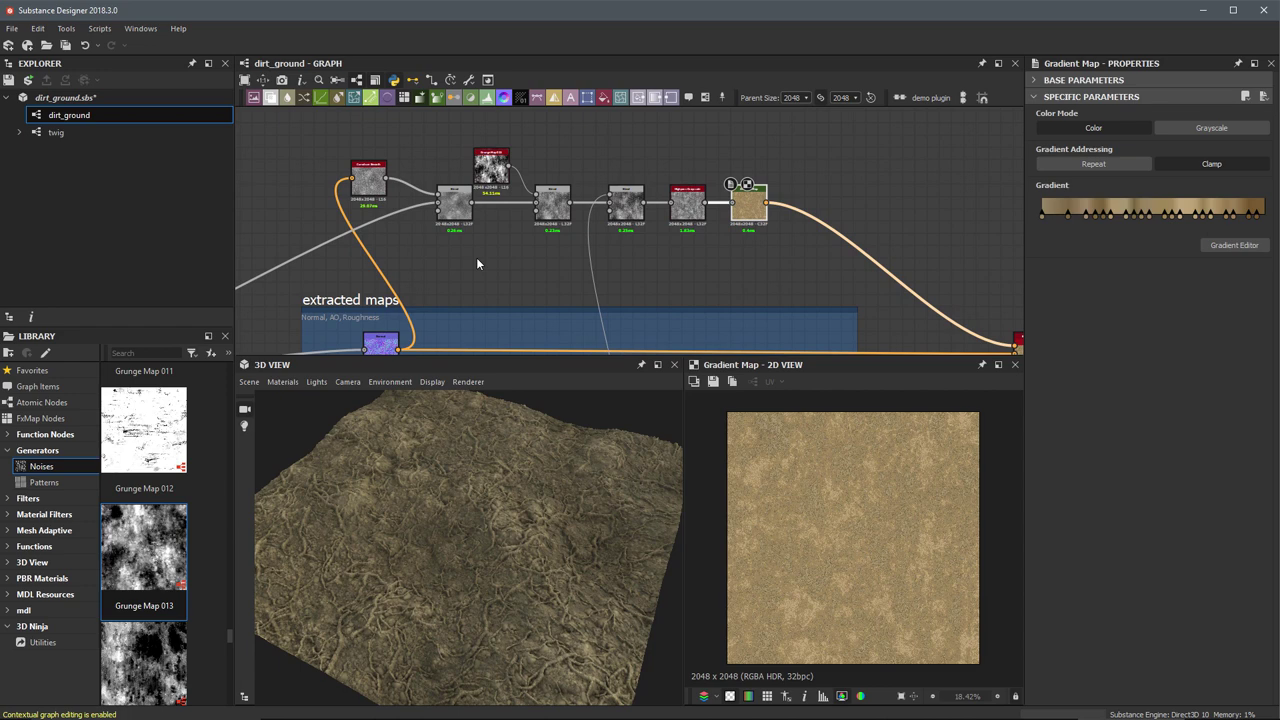
click(370, 178)
double_click(370, 178)
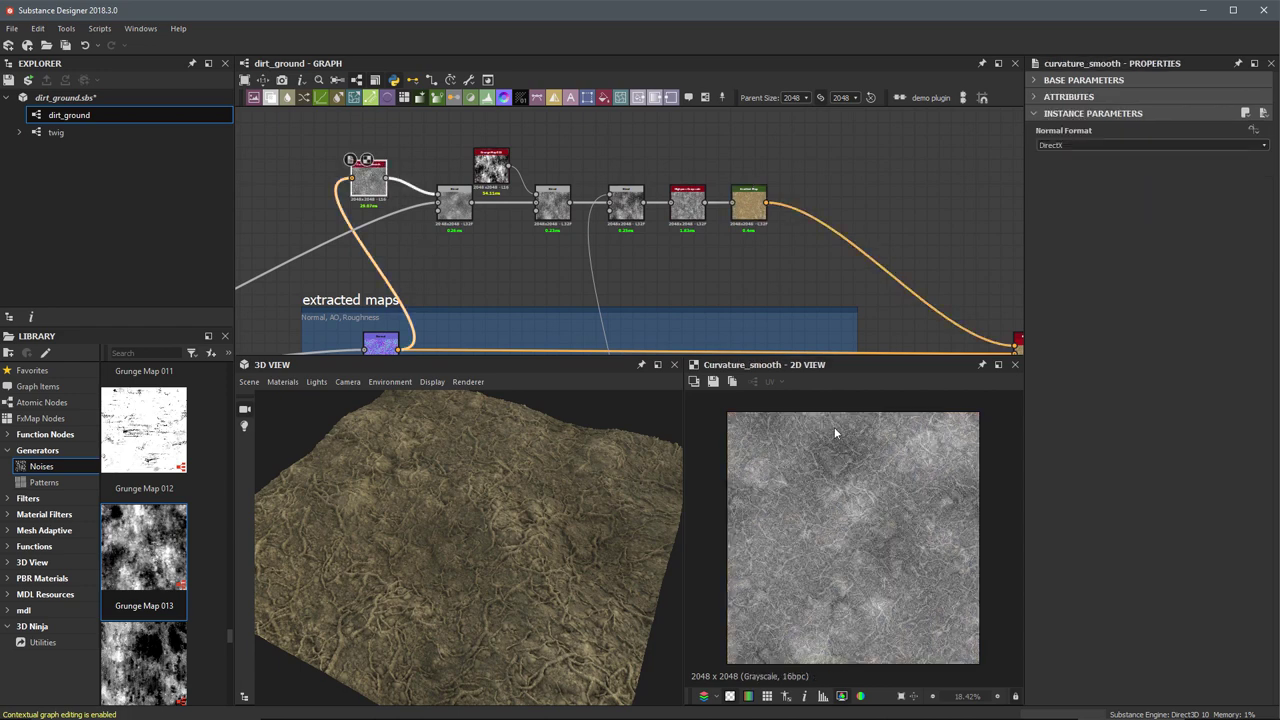
double_click(748, 203)
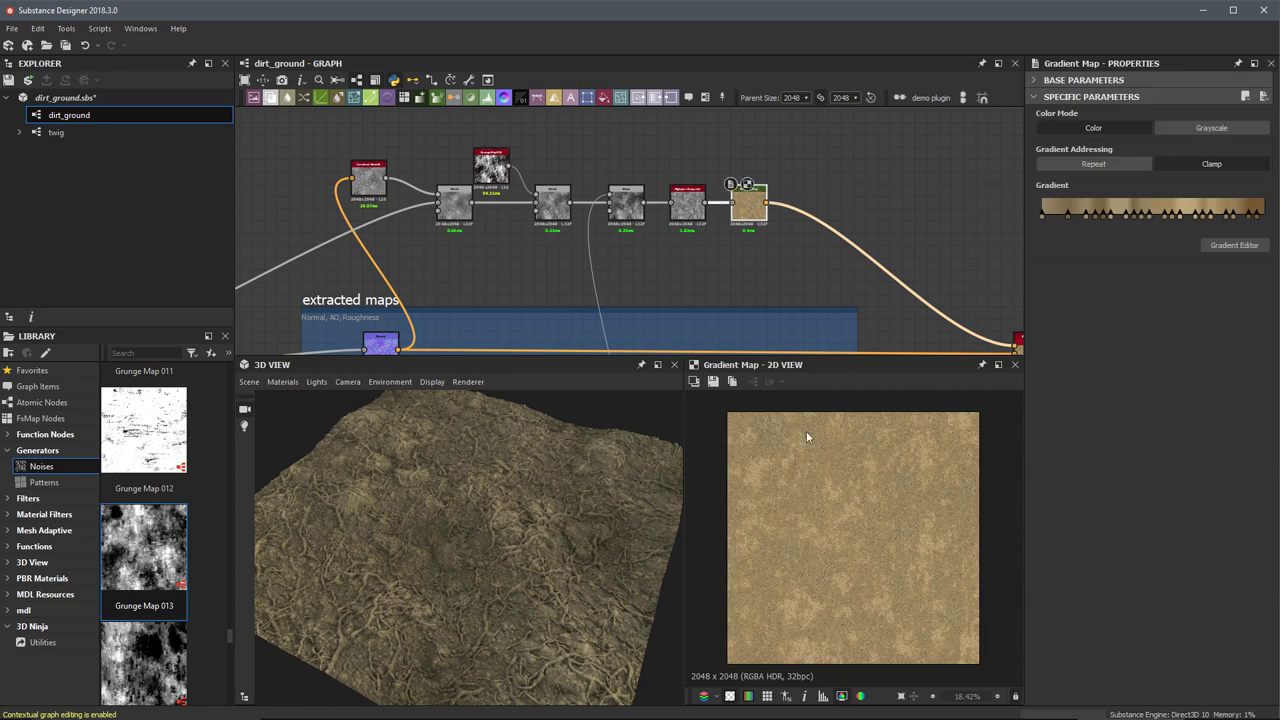
click(800, 170)
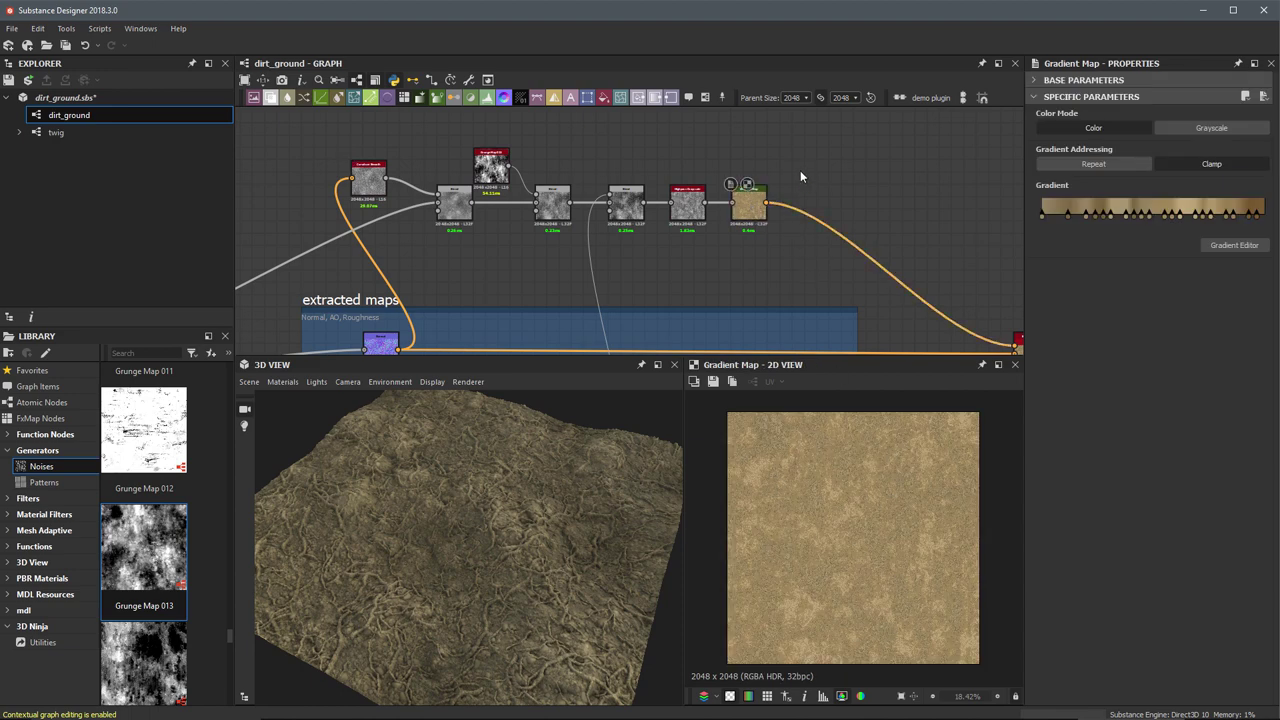
scroll(370, 180, up, 1)
scroll(365, 170, up, 3)
double_click(430, 230)
scroll(689, 226, down, 3)
Add a new Gradient Map node fed by curvature_smooth
key(space)
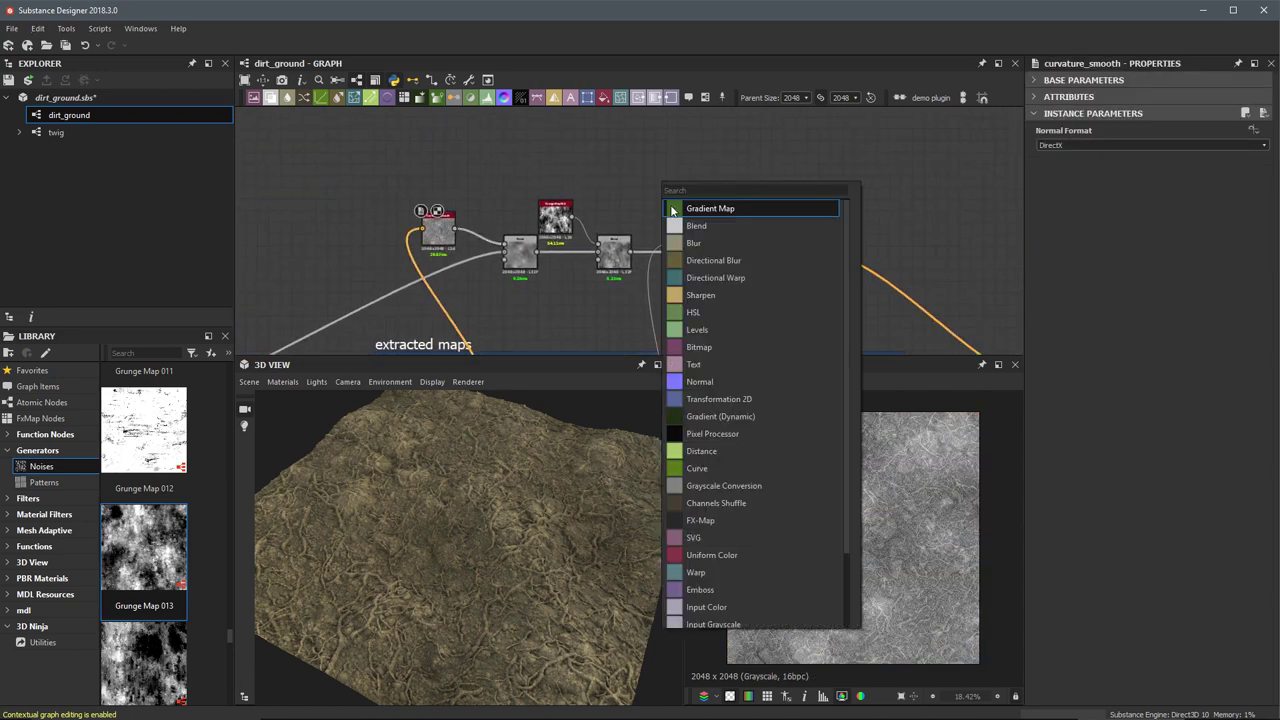
click(676, 210)
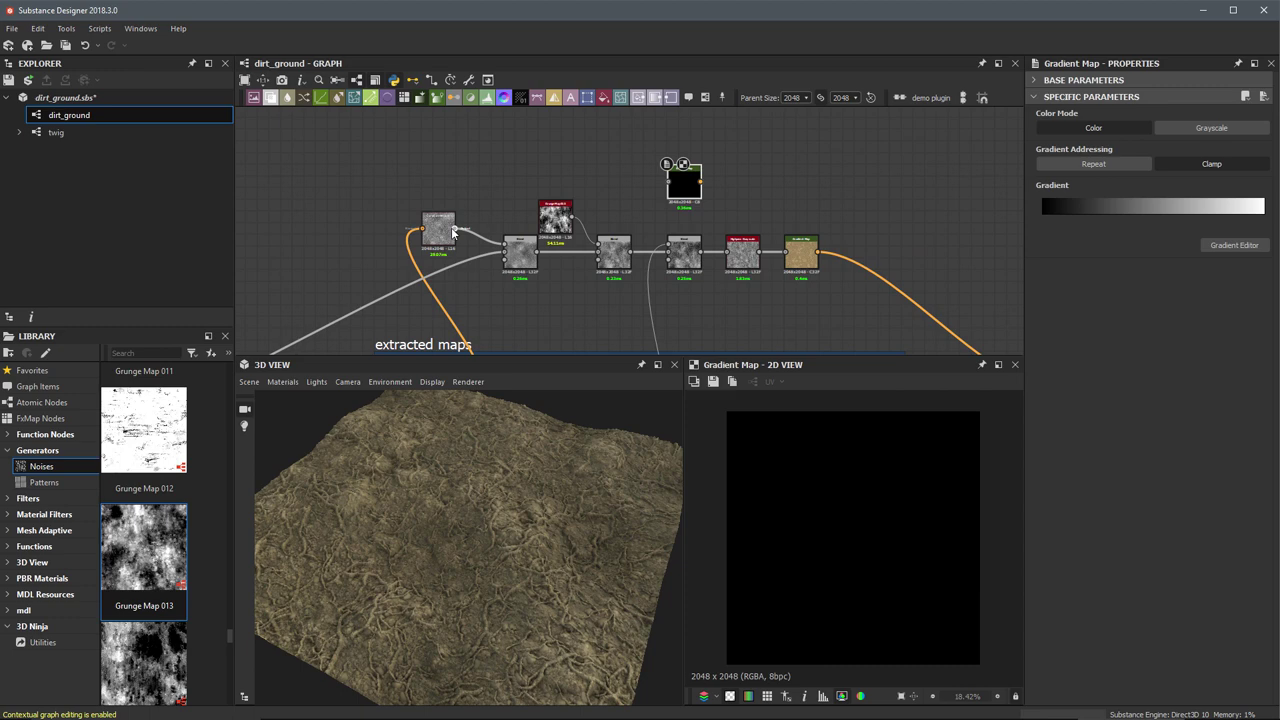
drag(453, 230, 800, 209)
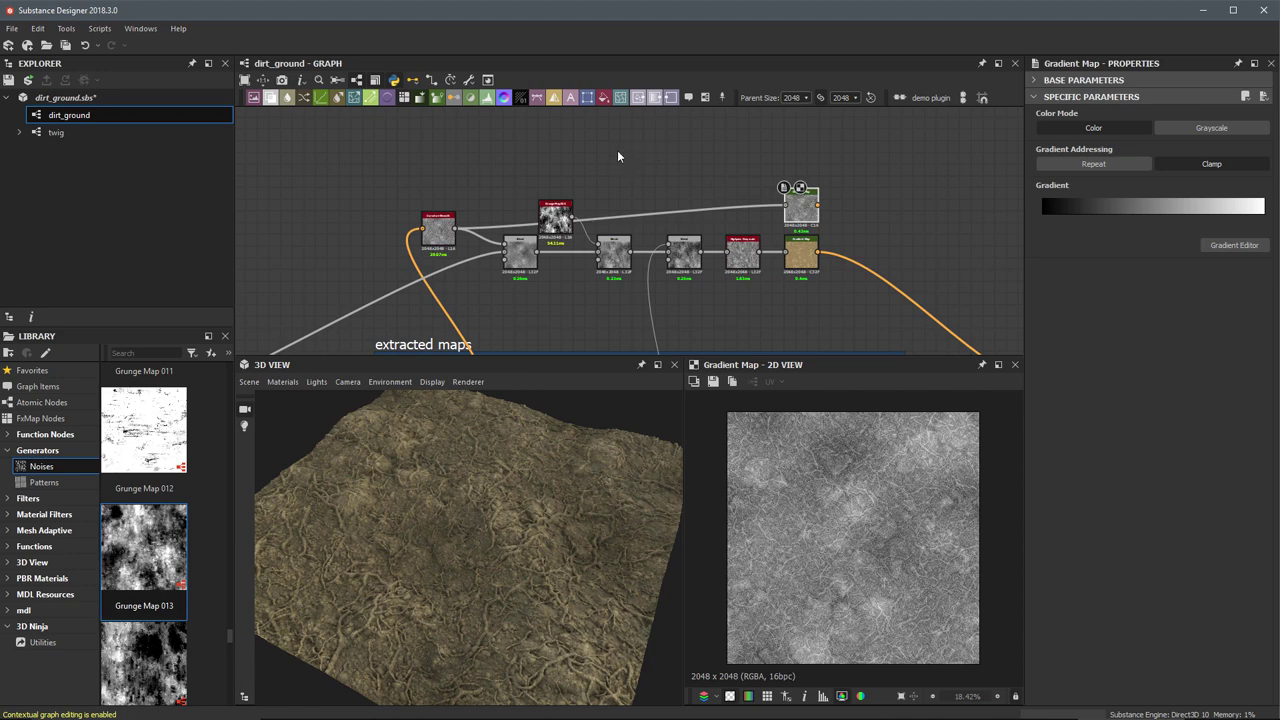
Reroute the top wire above the chain into the upper Gradient Map and tidy the layout
key(alt)
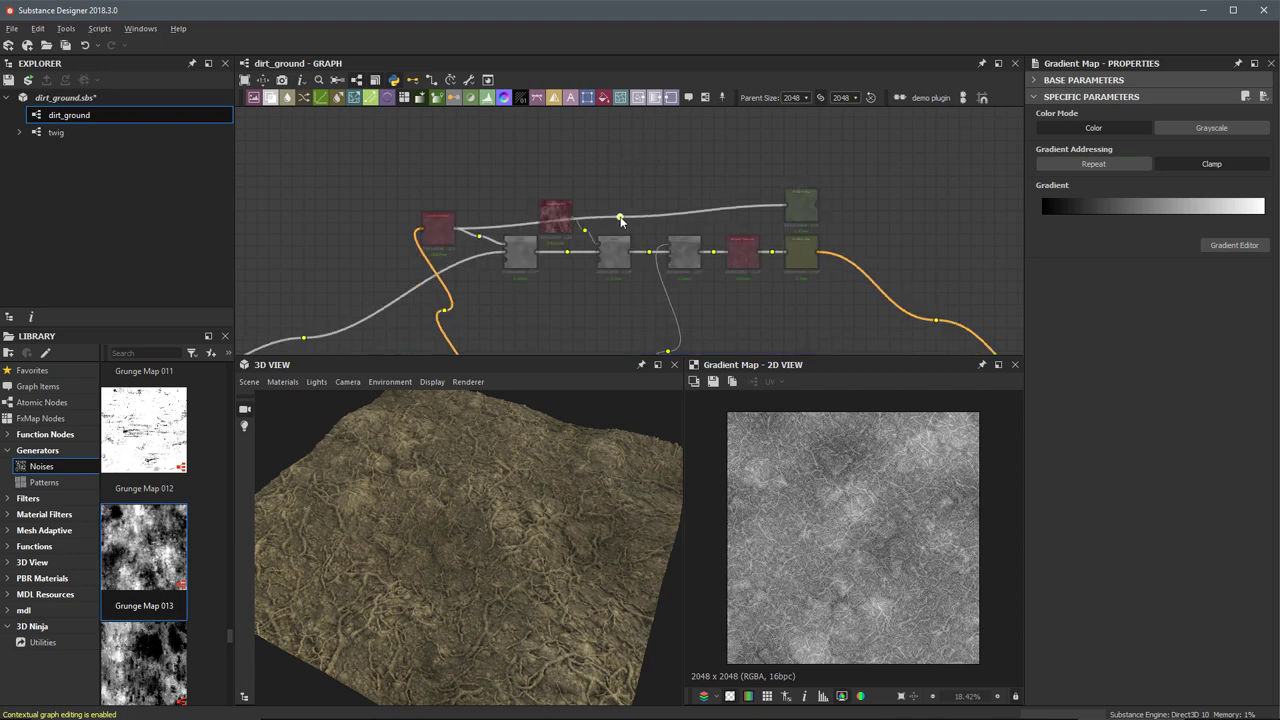
alt+drag(620, 217, 475, 172)
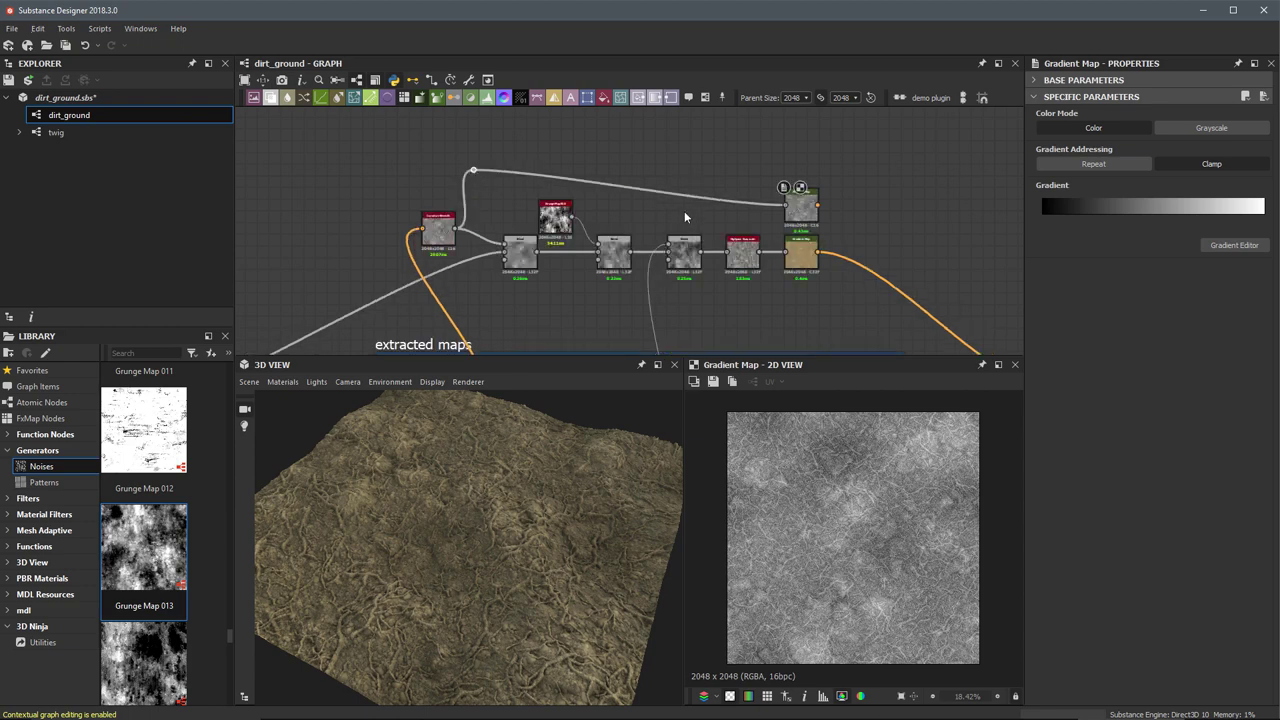
drag(800, 213, 810, 174)
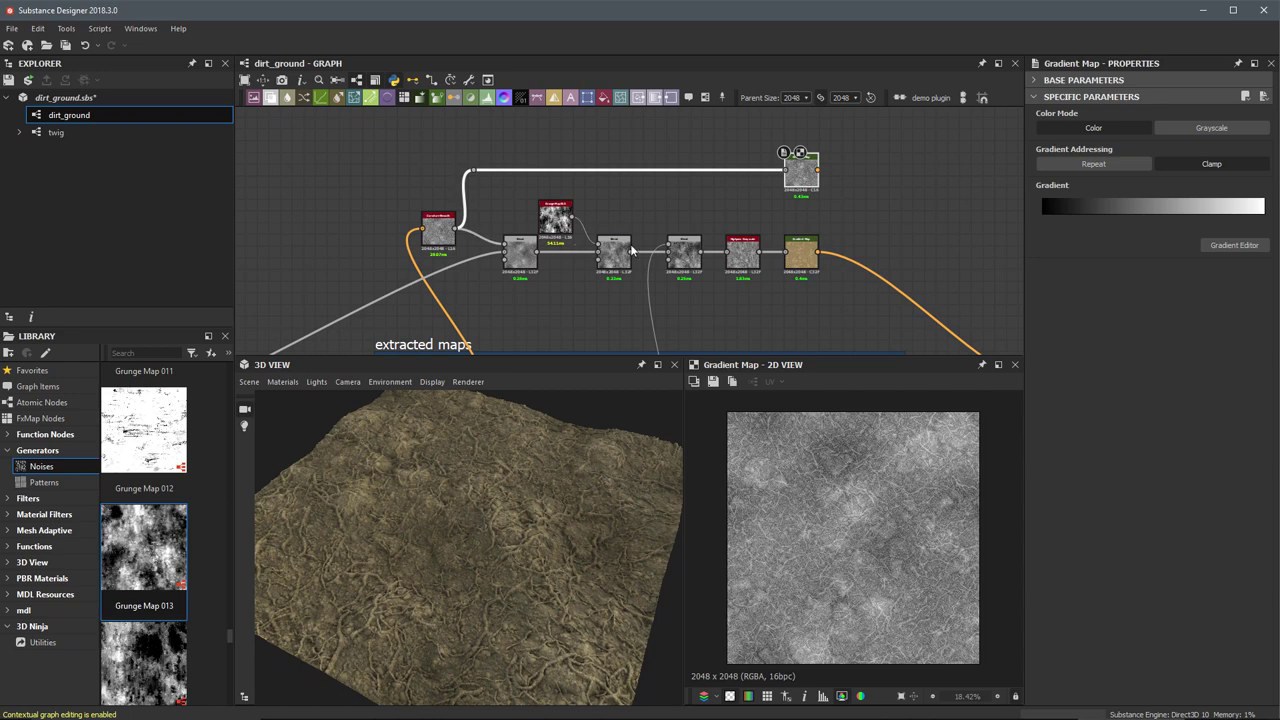
mouse_move(444, 228)
mouse_down()
mouse_move(438, 210)
mouse_move(428, 222)
mouse_move(443, 236)
mouse_up()
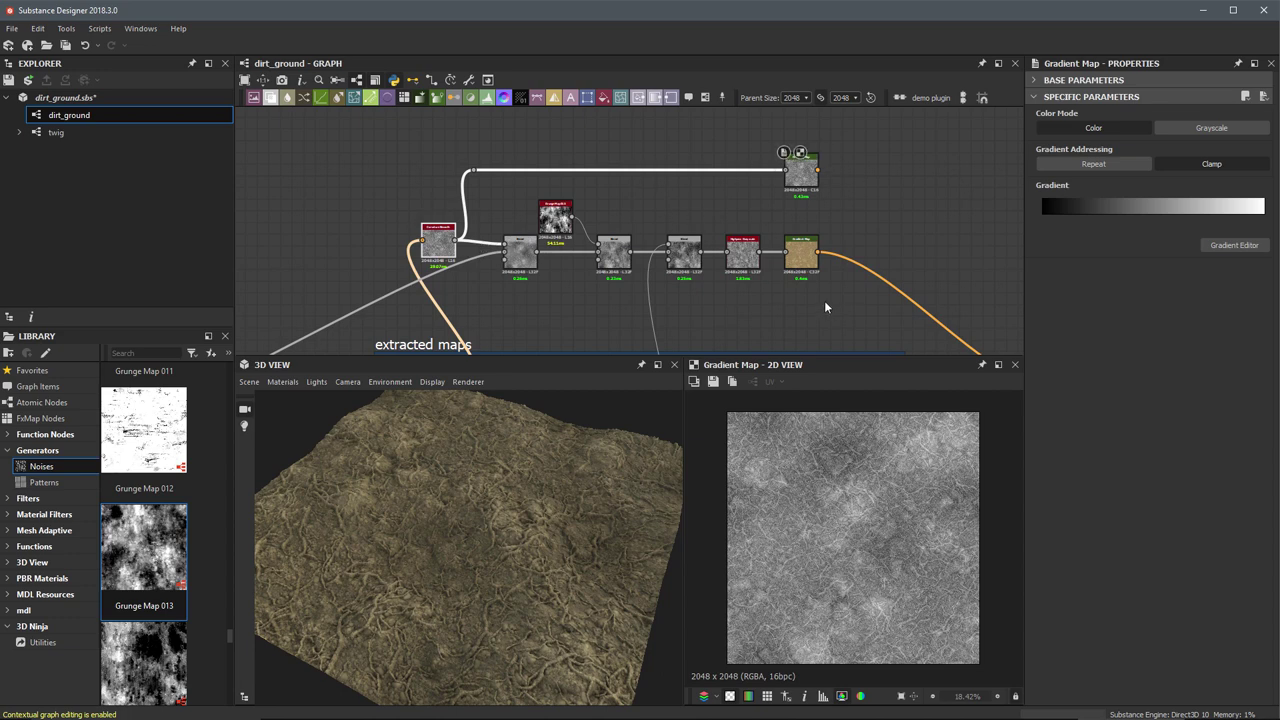
scroll(638, 195, up, 3)
double_click(572, 146)
double_click(566, 286)
Add a Blend over the coloured Gradient Map background and set it to Overlay
key(space)
click(710, 254)
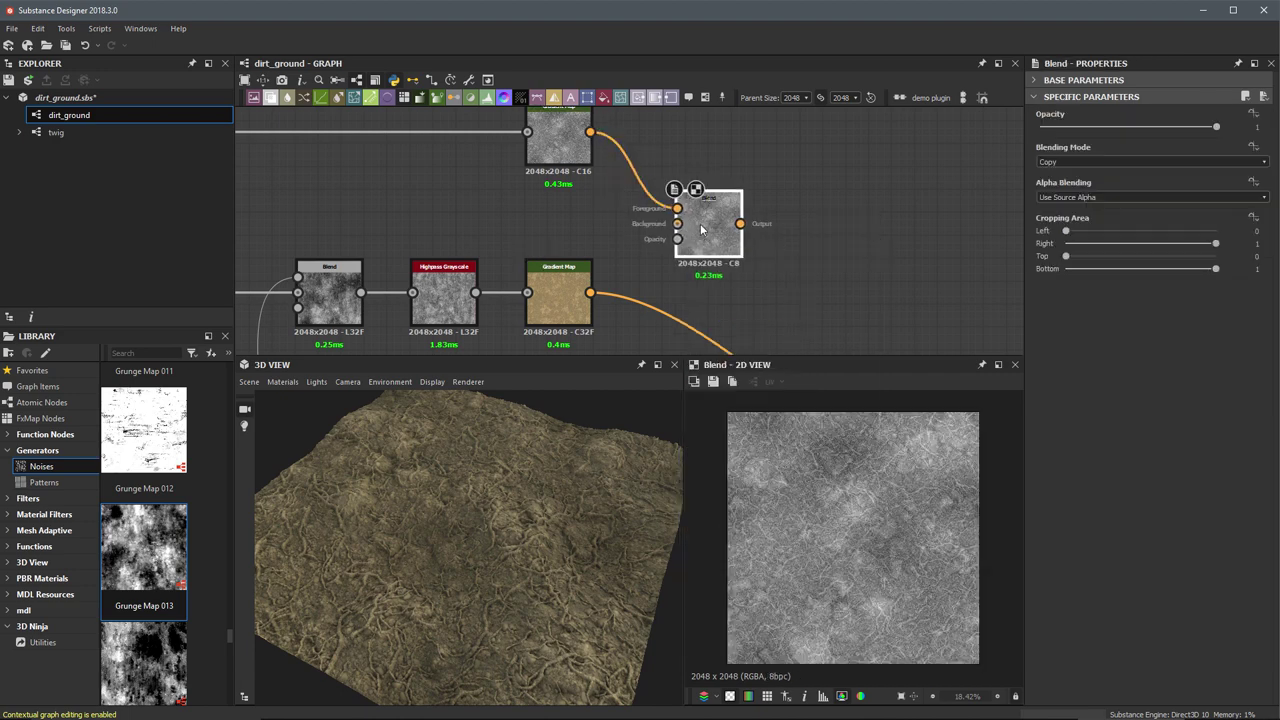
middle_drag(686, 205, 672, 220)
drag(581, 310, 663, 238)
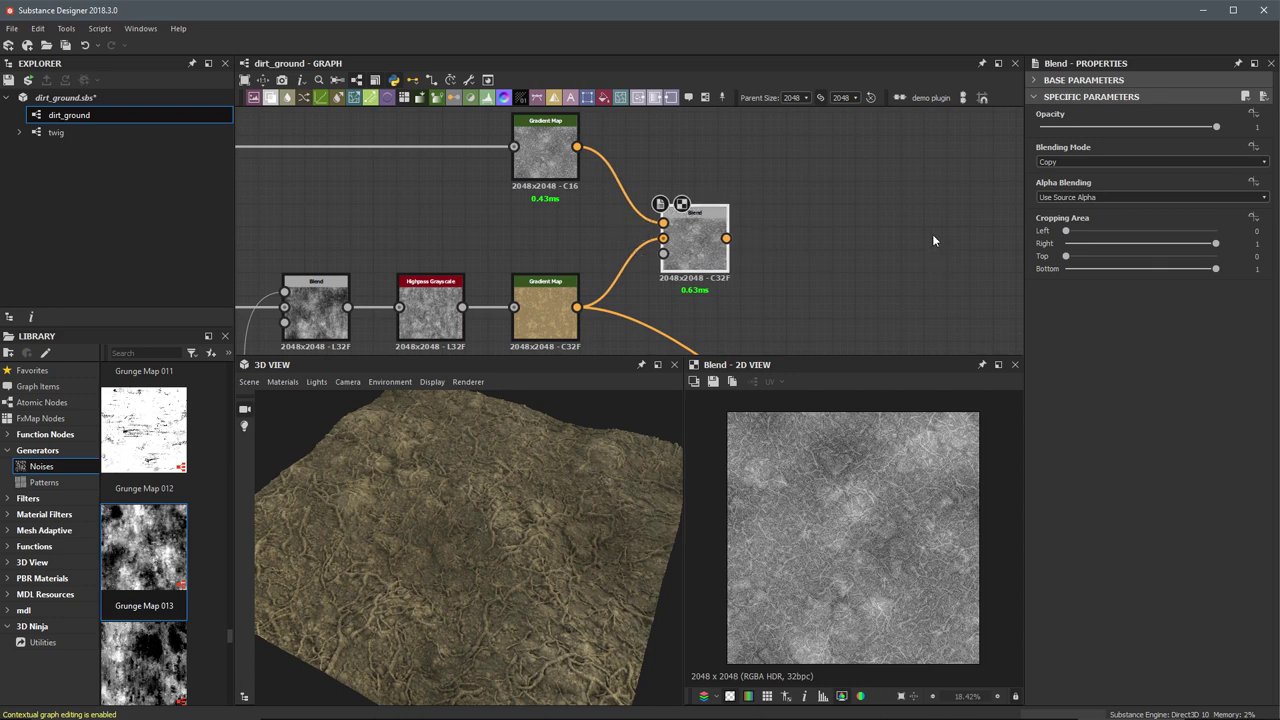
click(1060, 160)
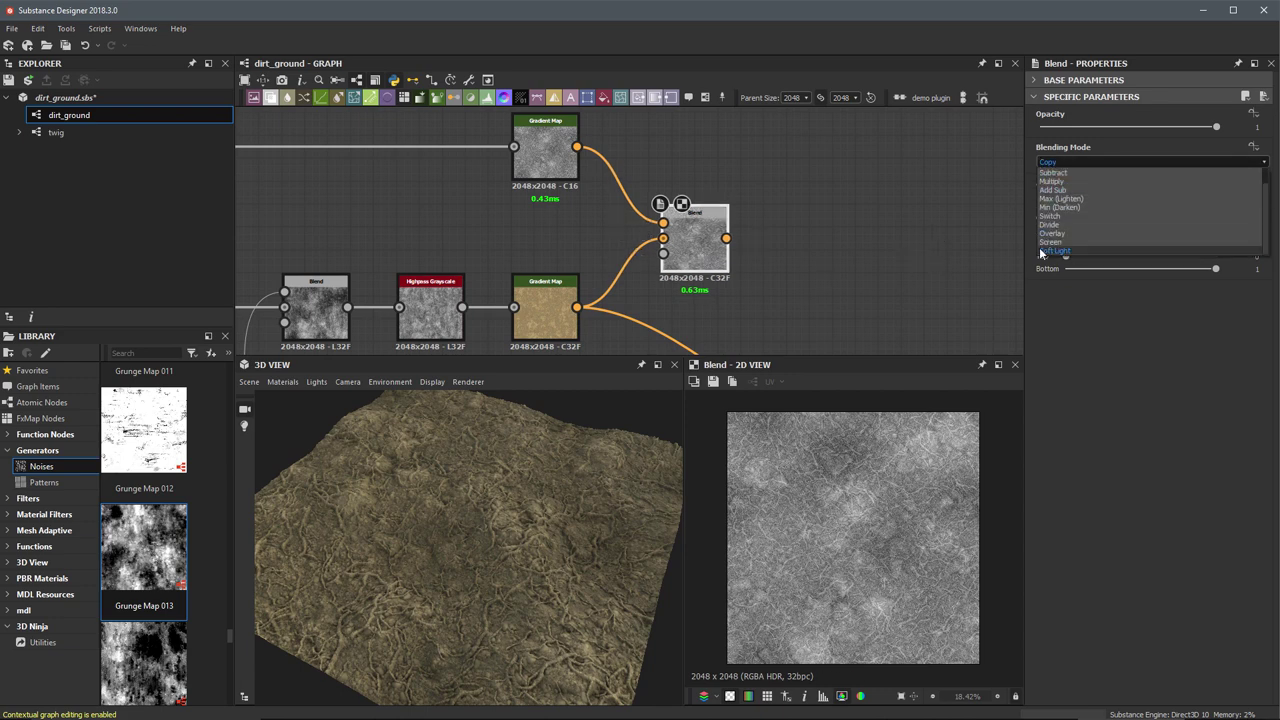
click(1041, 253)
click(1060, 162)
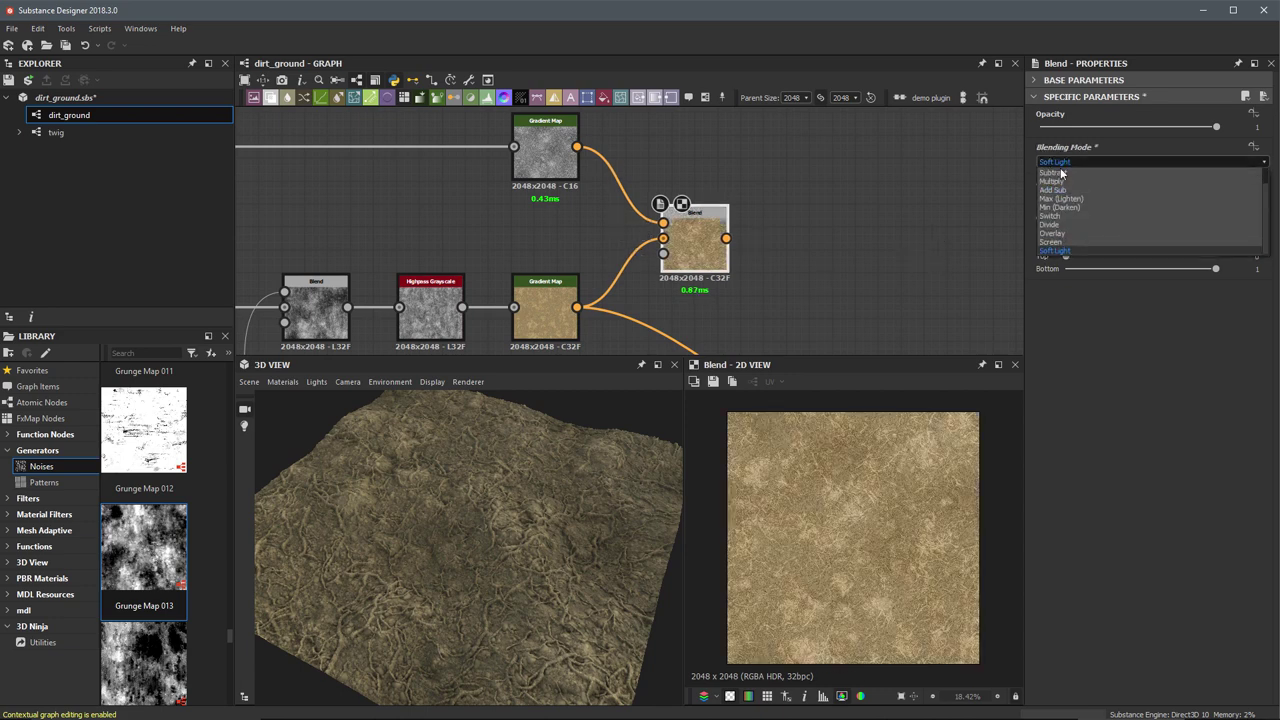
click(1058, 232)
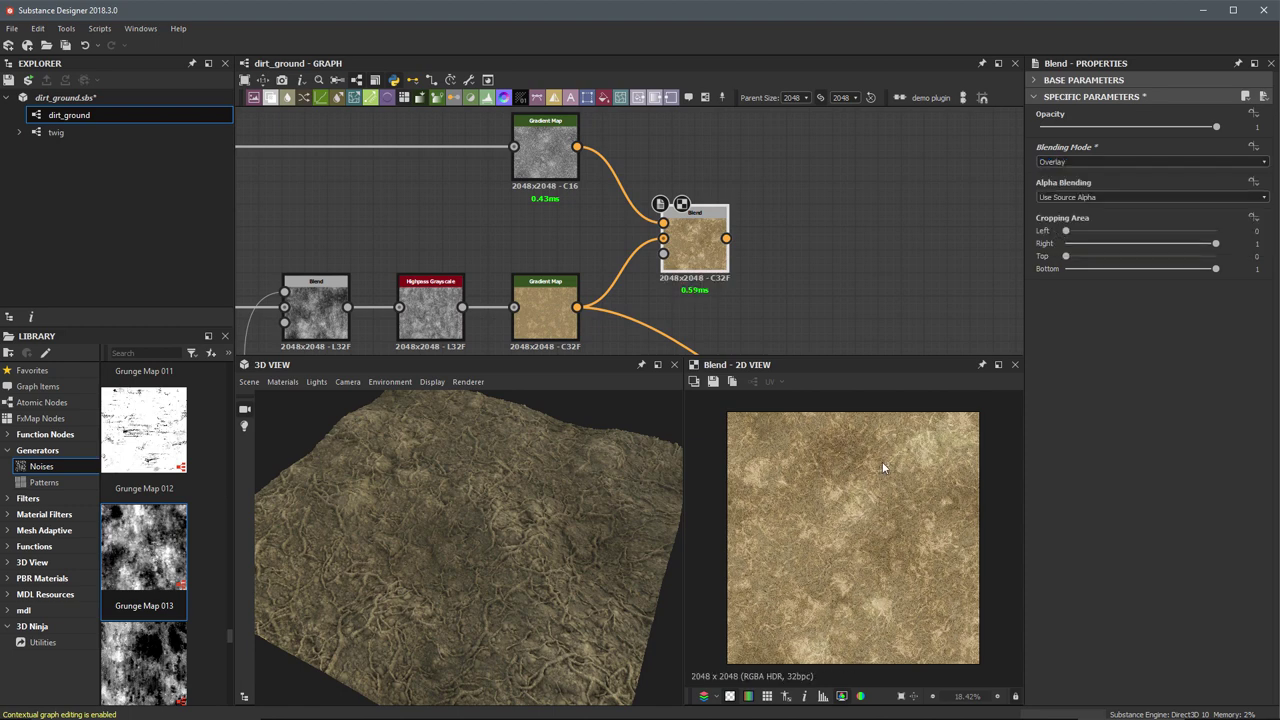
Wire the Overlay Blend into the red material node and lower its opacity to about 0.69
scroll(744, 259, down, 3)
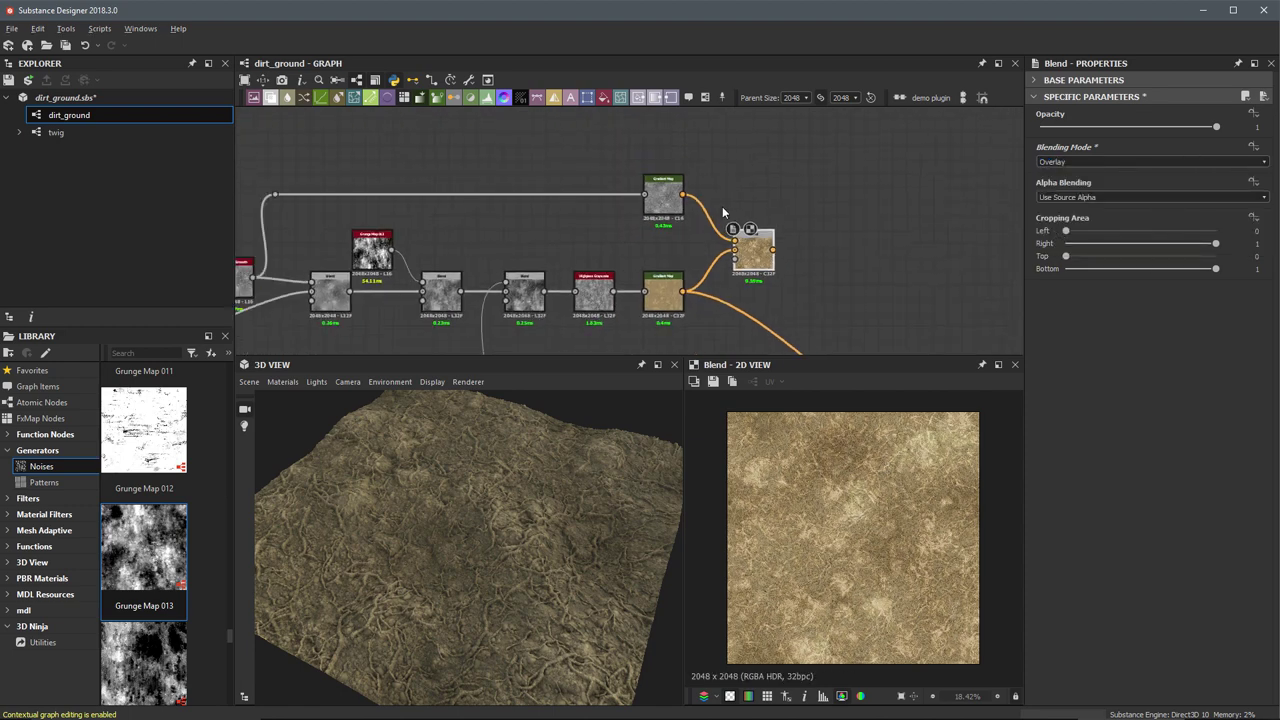
middle_drag(722, 206, 694, 186)
drag(630, 135, 824, 341)
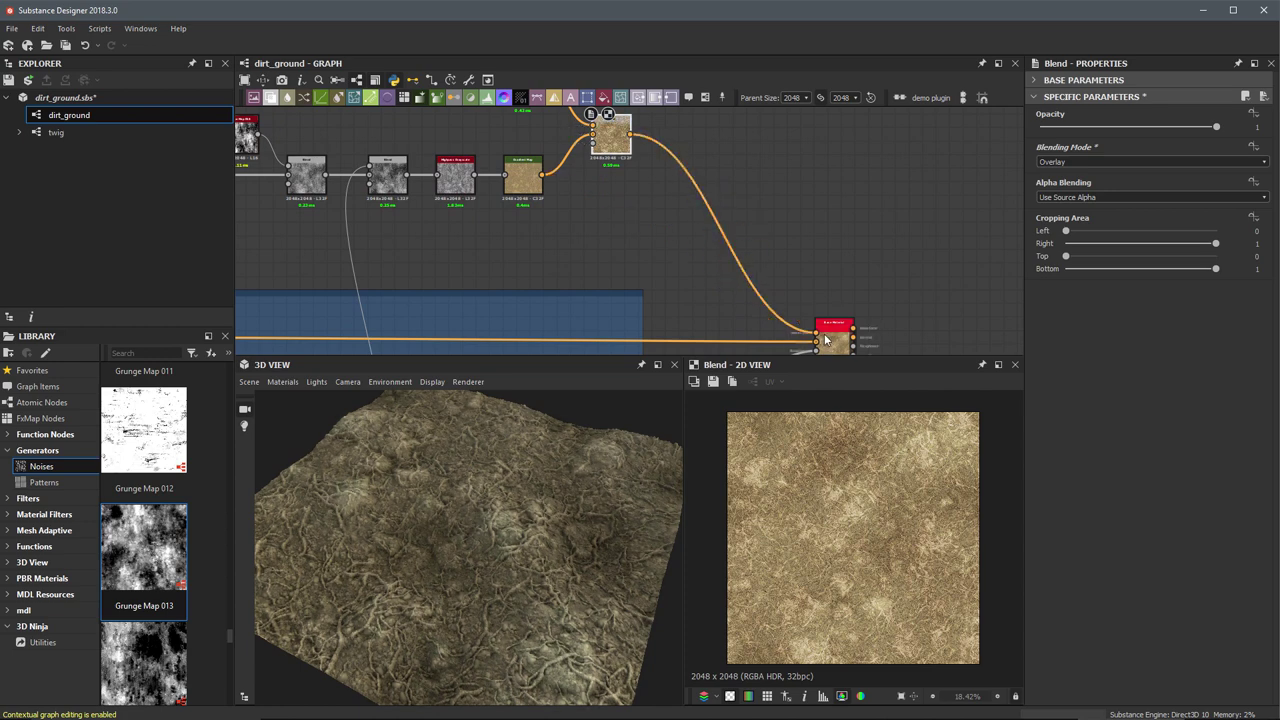
drag(560, 480, 519, 544)
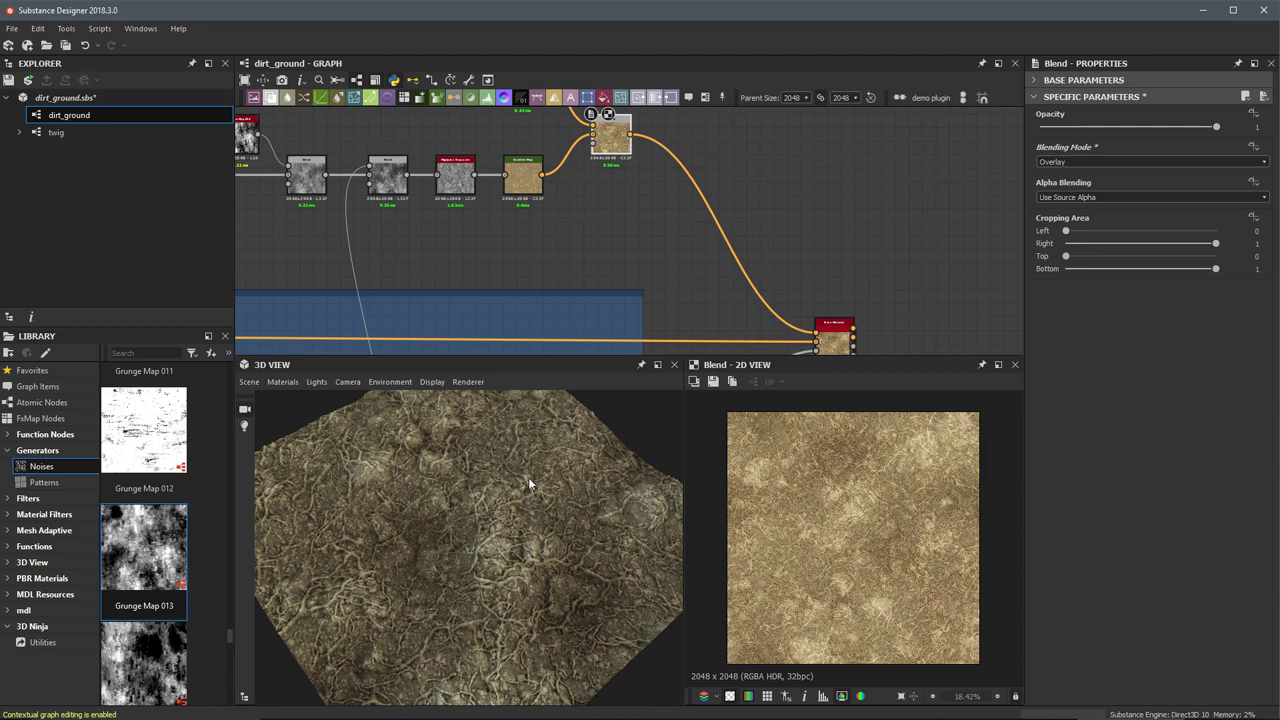
drag(487, 606, 601, 452)
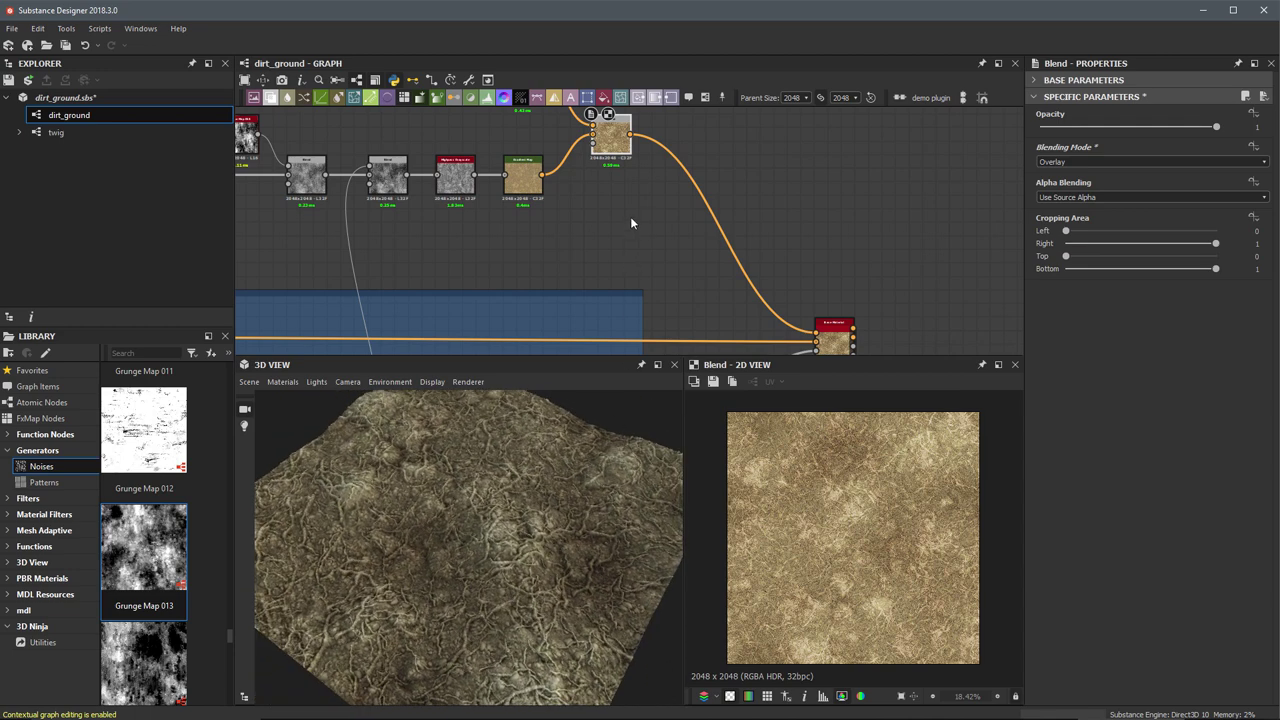
scroll(689, 237, up, 5)
right_click(678, 280)
key(Escape)
drag(1216, 127, 1160, 128)
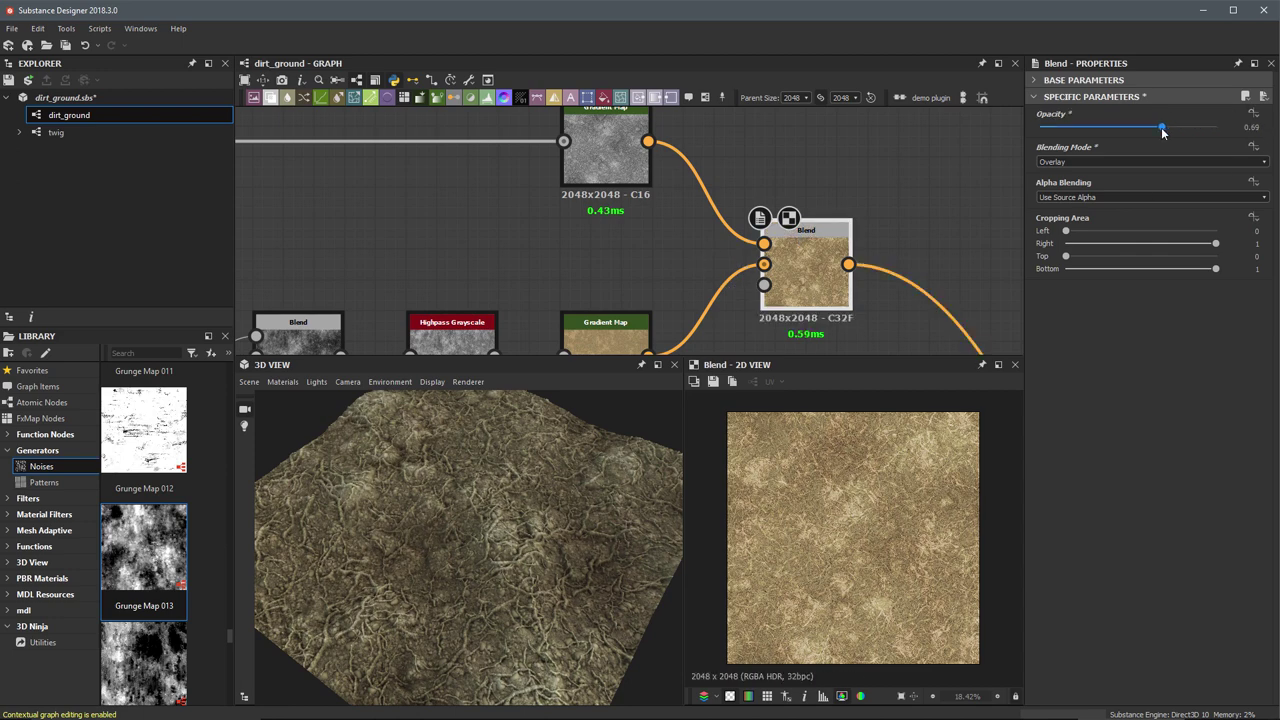
Dim the upper Gradient Map's white end key to light grey 202 (#cacaca)
click(605, 142)
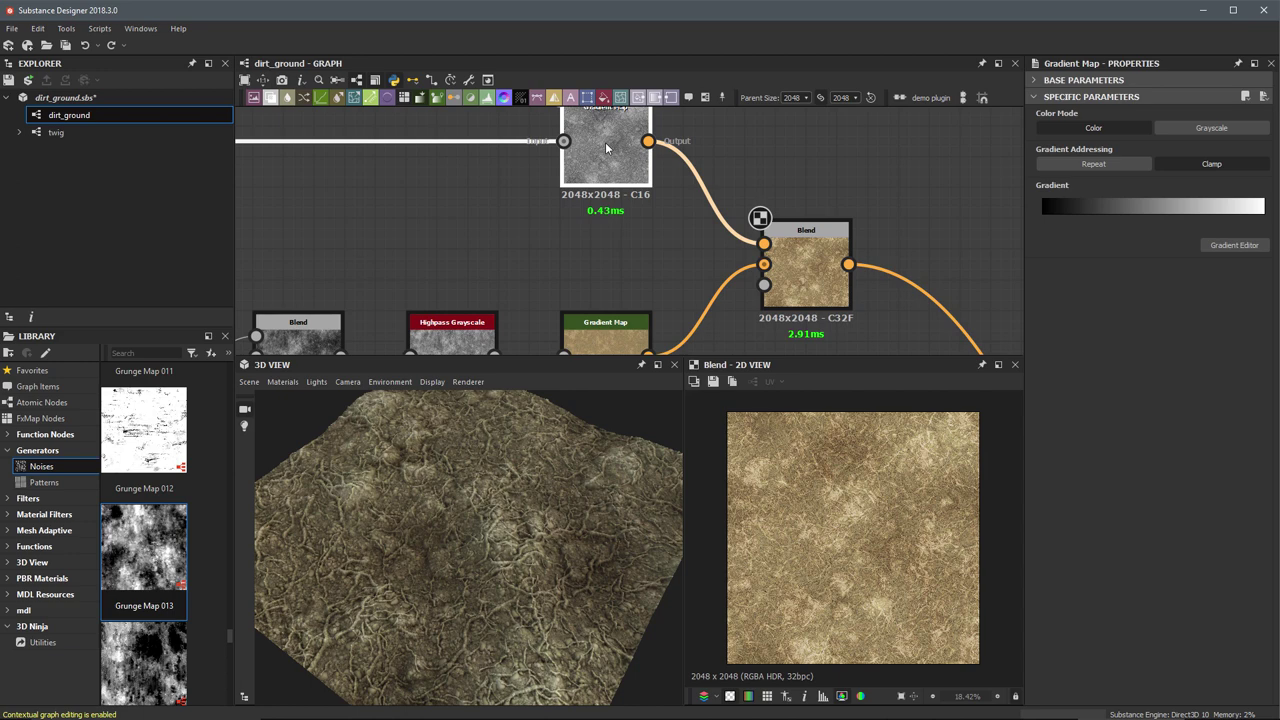
middle_drag(605, 142, 585, 166)
click(1234, 245)
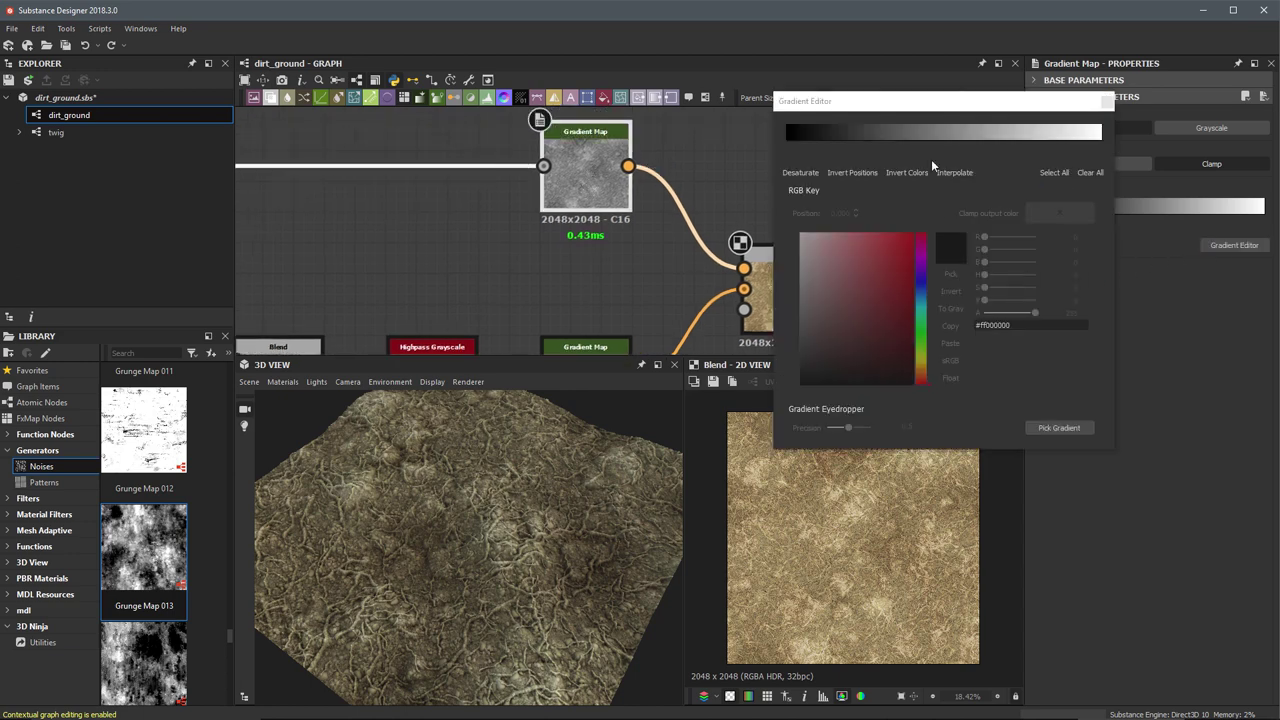
drag(926, 101, 510, 147)
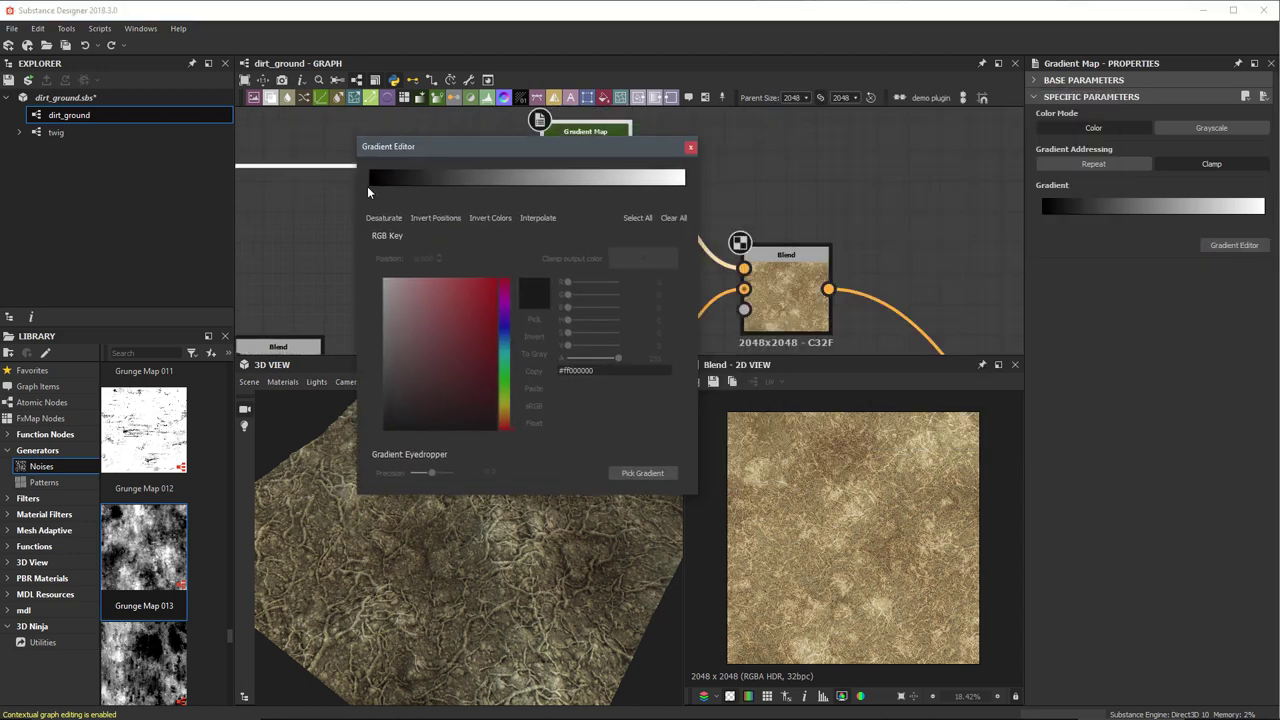
click(686, 190)
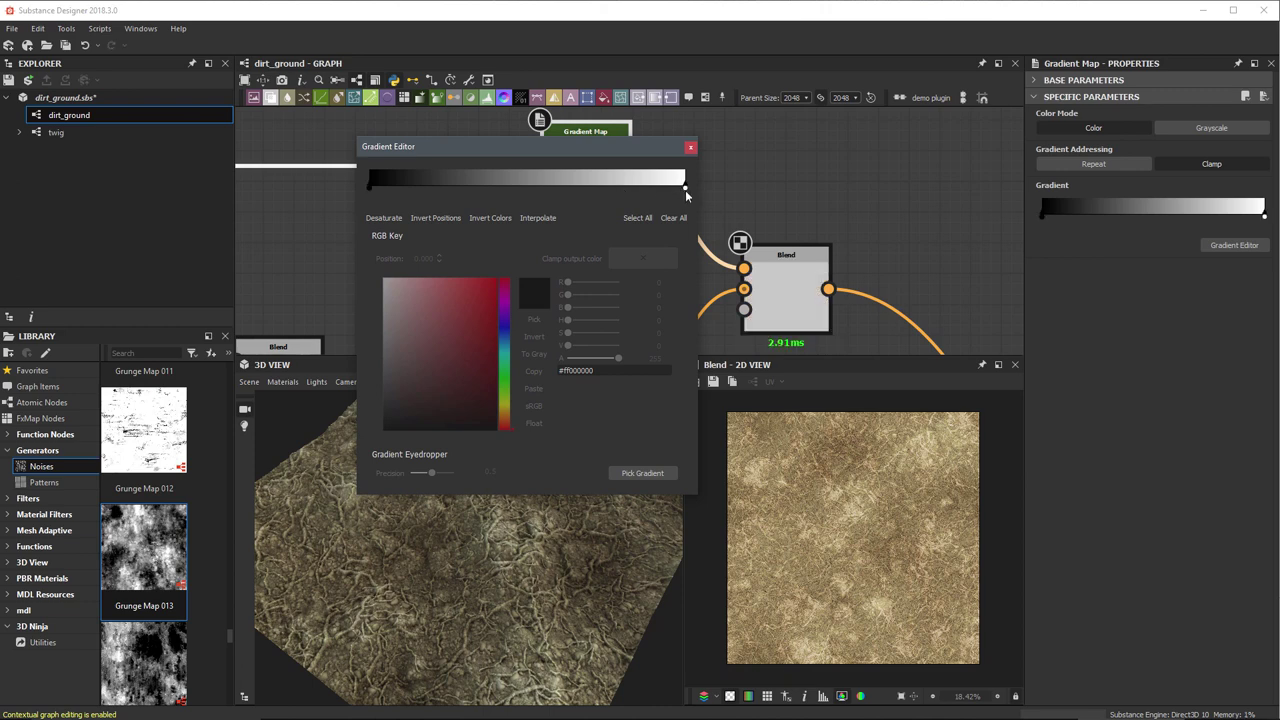
click(686, 190)
drag(618, 154, 502, 152)
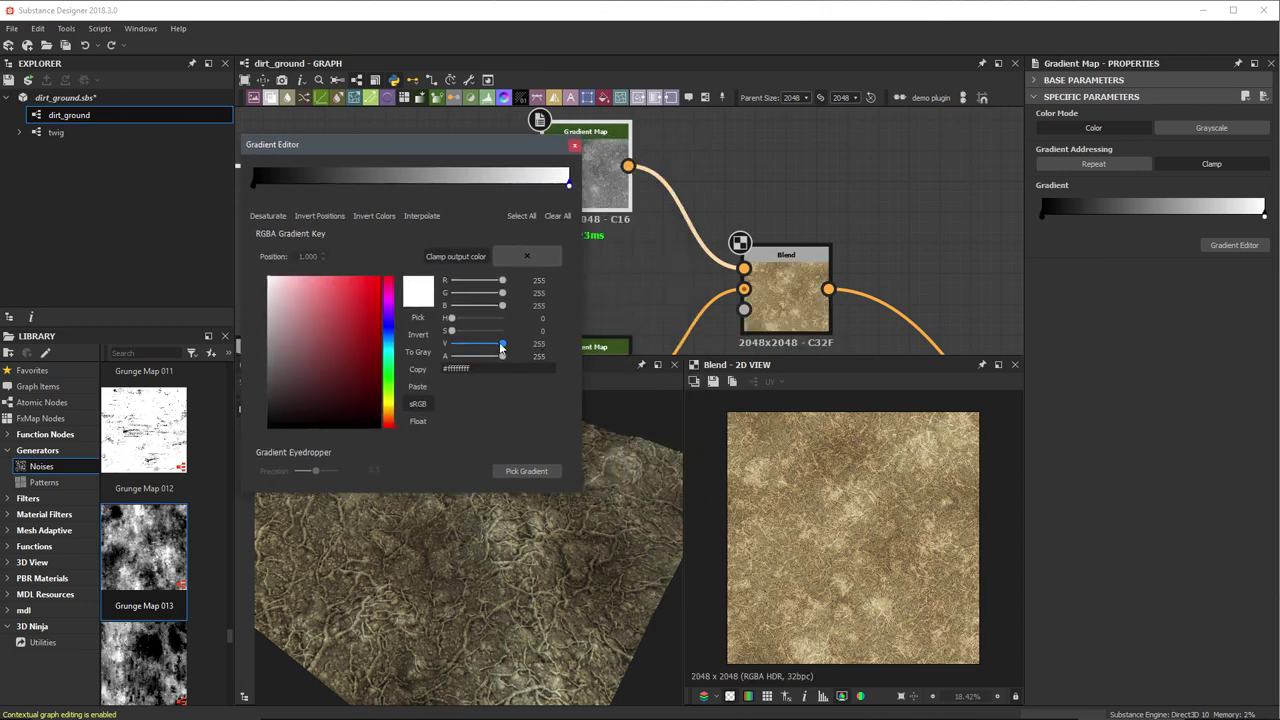
drag(502, 350, 499, 353)
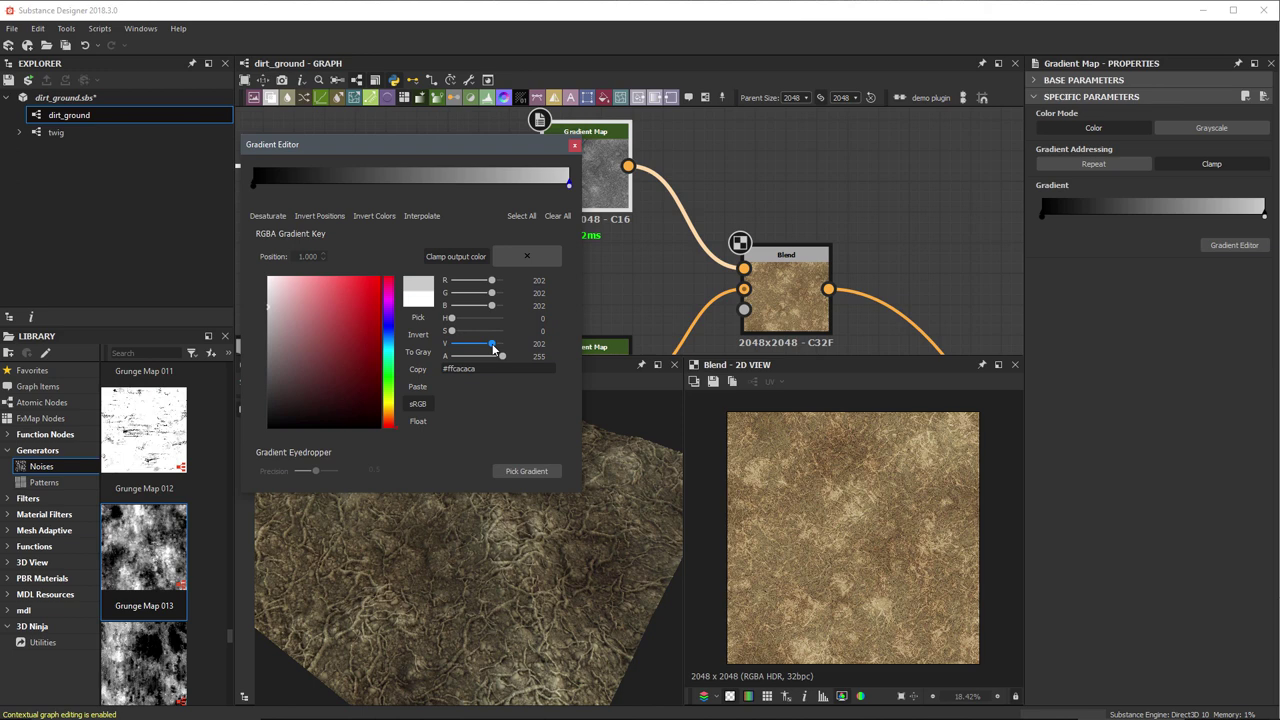
click(574, 146)
drag(571, 471, 528, 571)
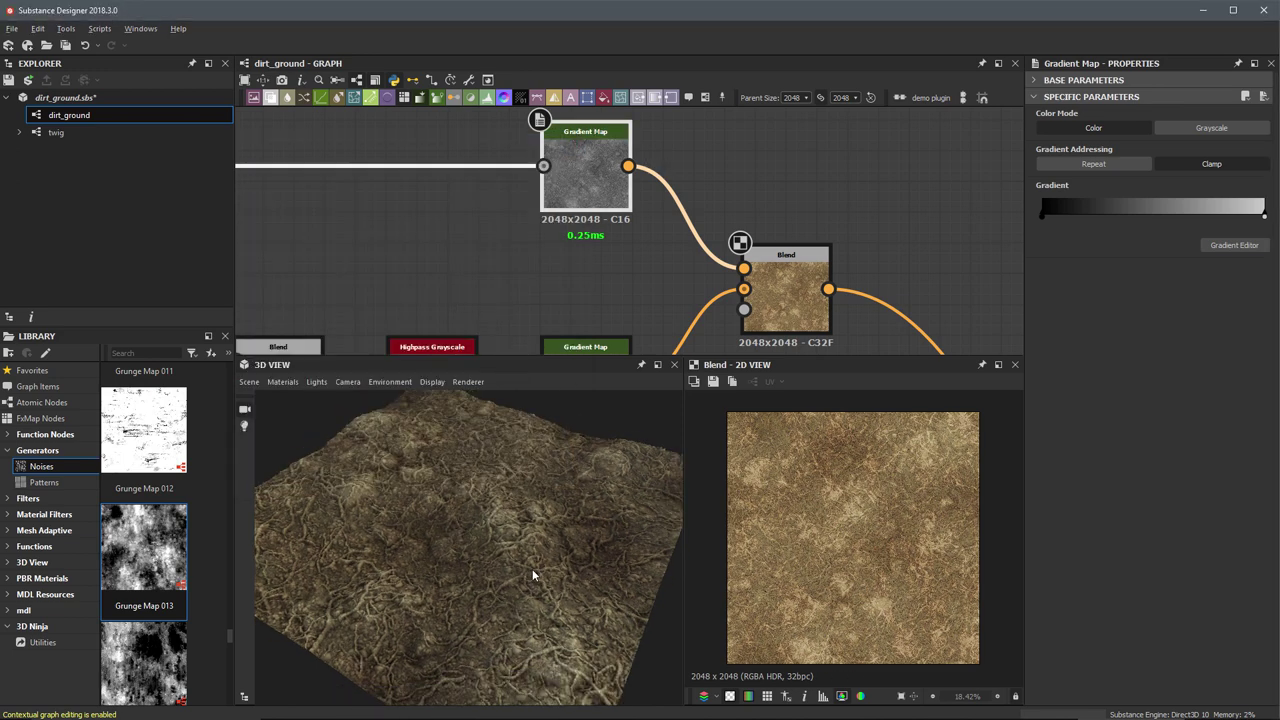
click(786, 300)
Lower the Overlay opacity to 0.68 and add a Dirt 3 speckle node via 'dirt' search
drag(1216, 127, 1130, 128)
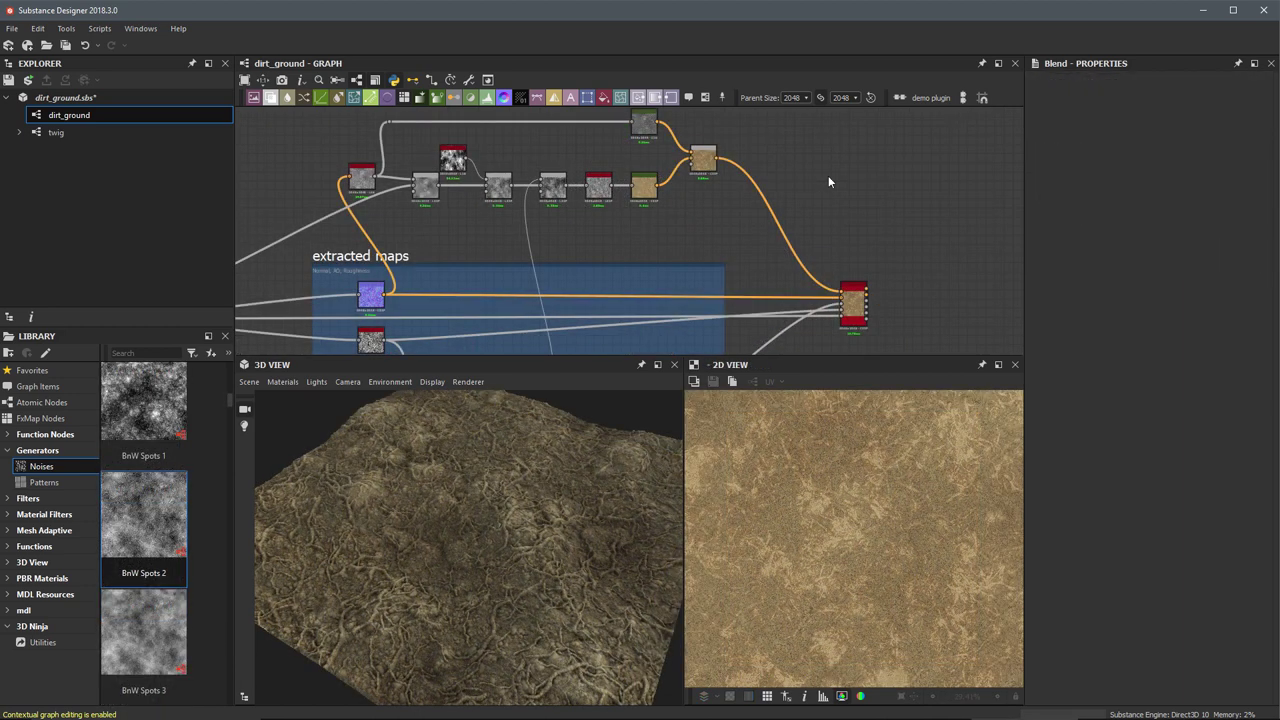
scroll(732, 191, up, 5)
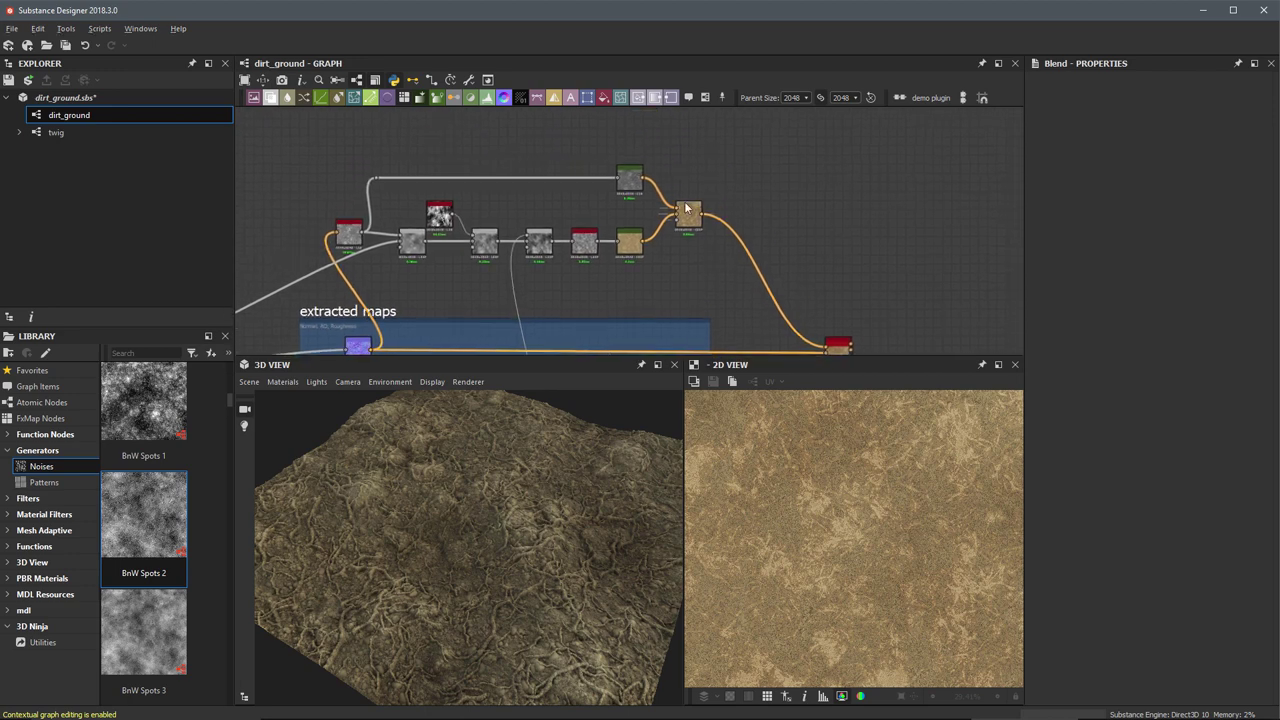
key(space)
text(dirt)
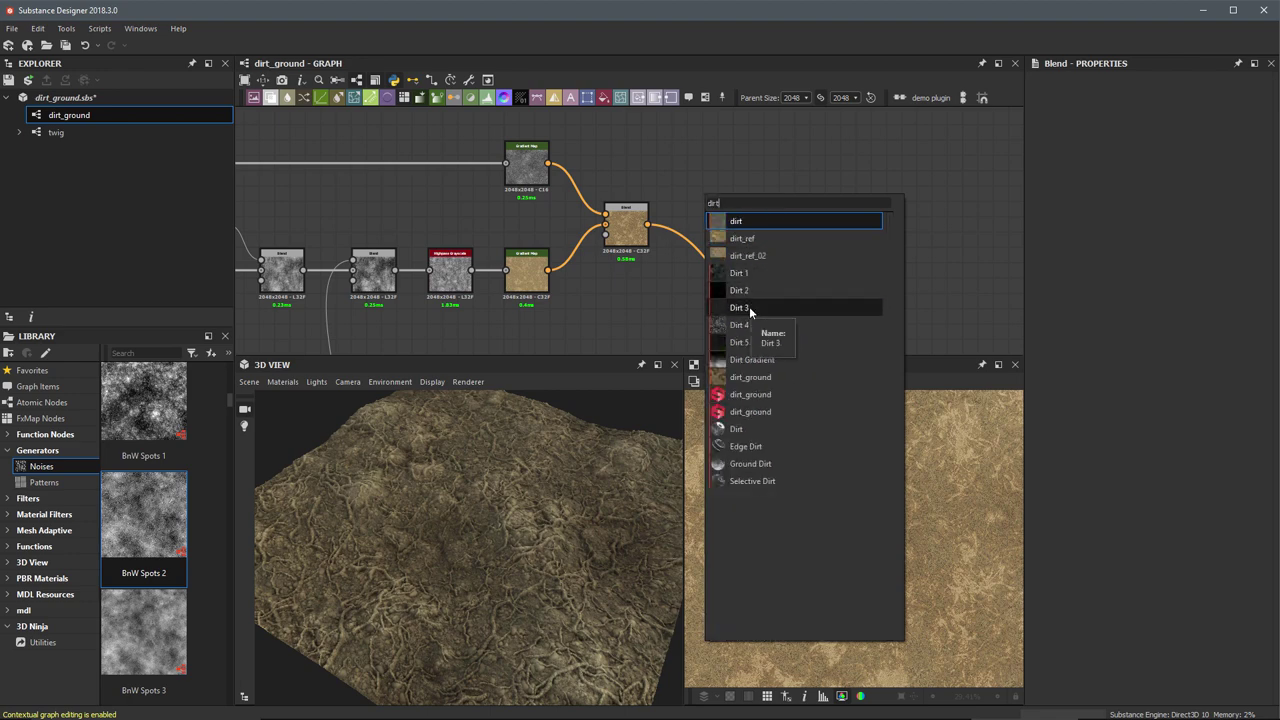
click(749, 306)
Add a Gradient Map after Dirt_3 and preview both outputs
drag(725, 222, 717, 192)
key(space)
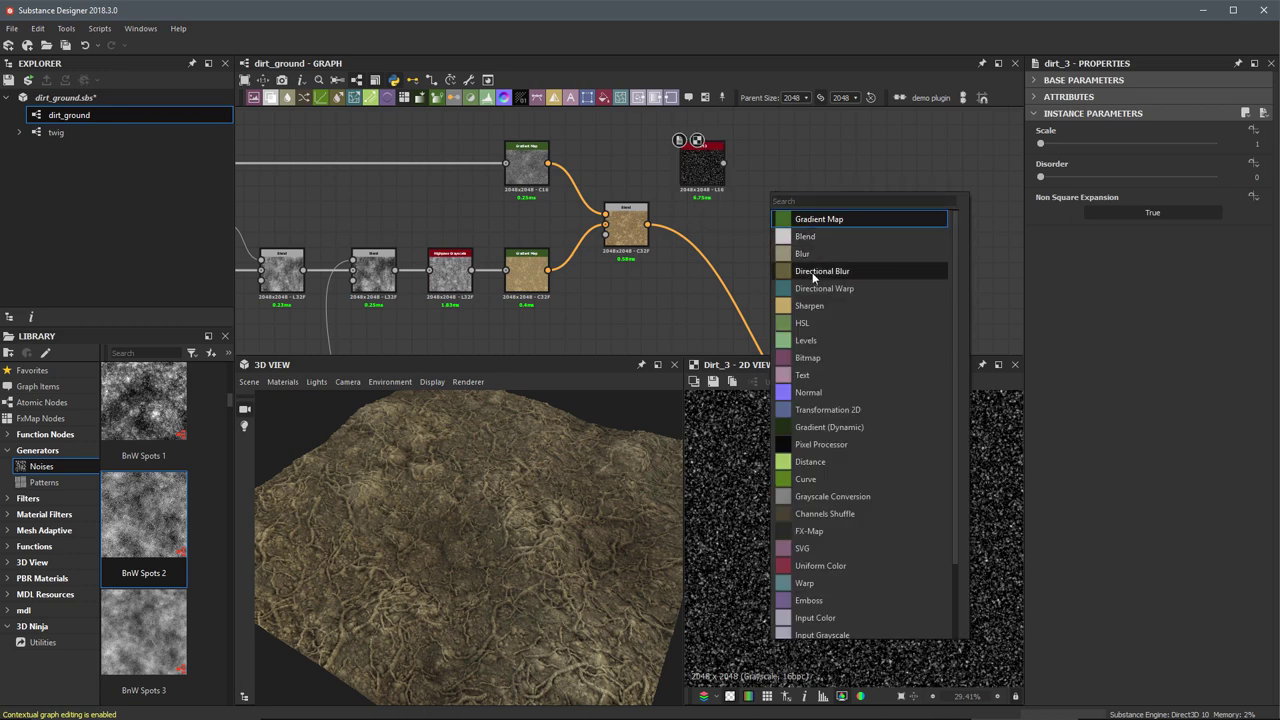
click(812, 219)
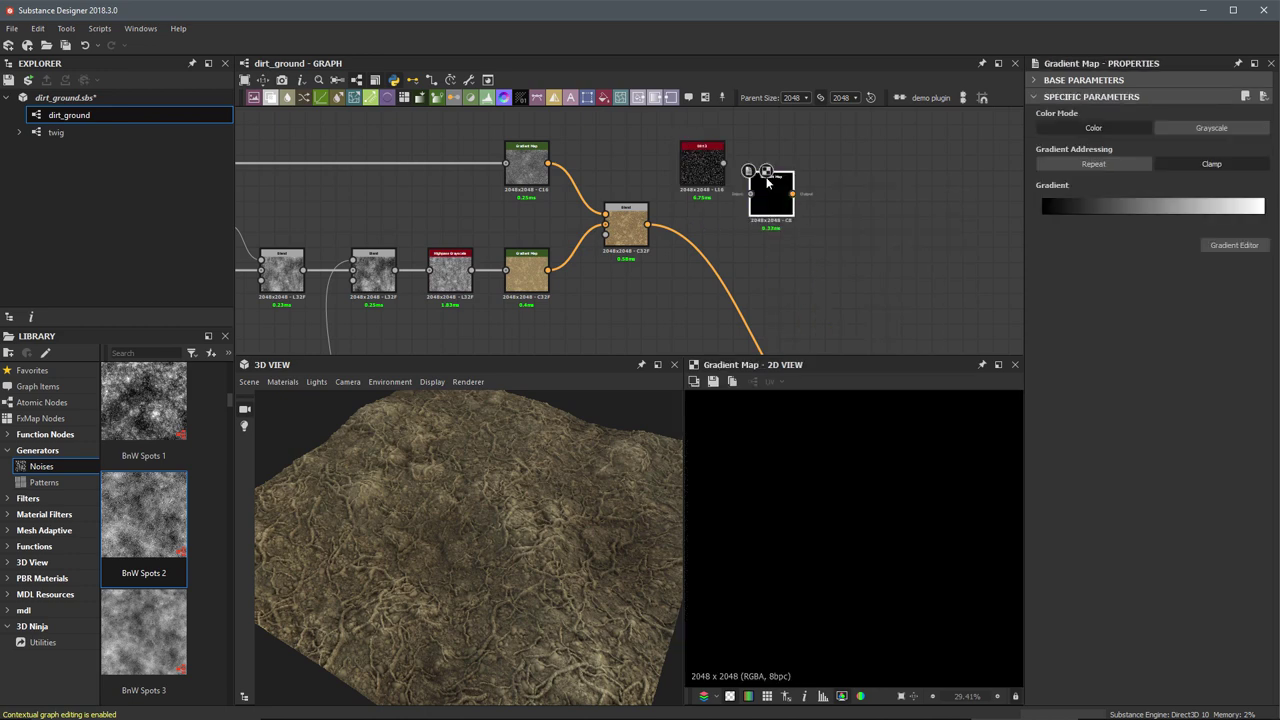
drag(770, 208, 768, 178)
double_click(703, 168)
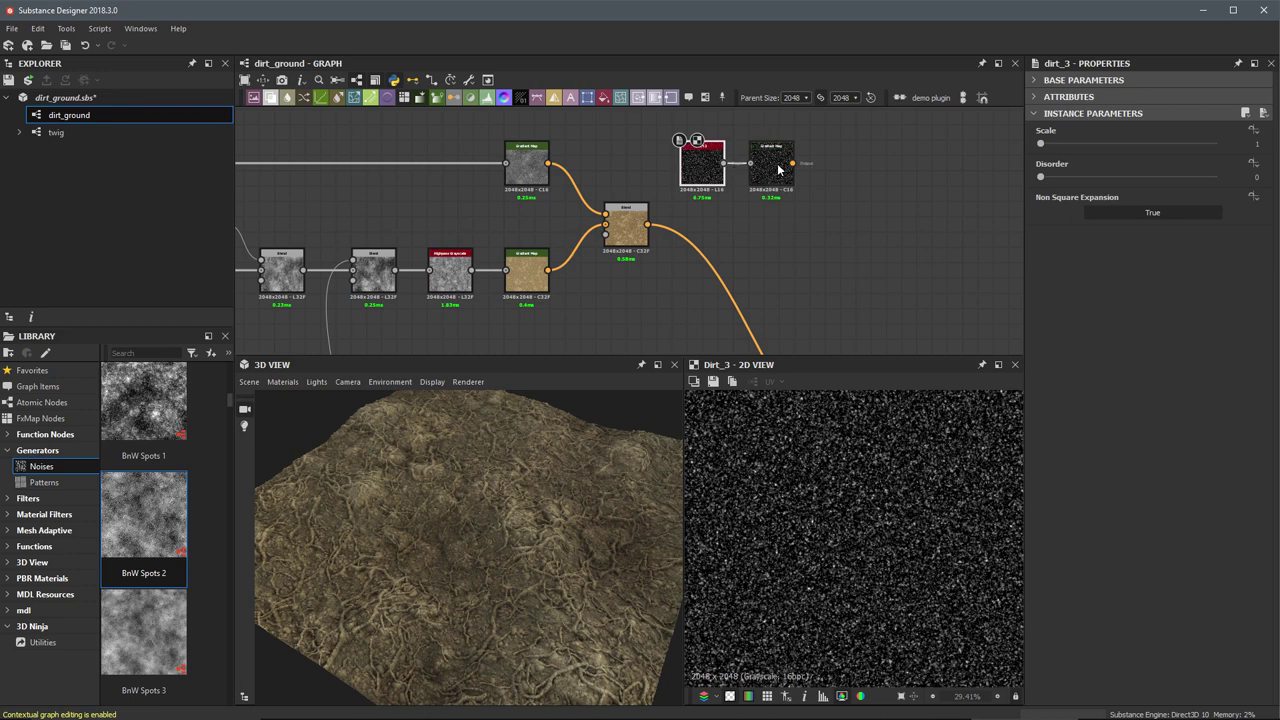
double_click(774, 166)
Add a Blend after the dirt Gradient Map with the Overlay result as its background
key(b)
double_click(846, 212)
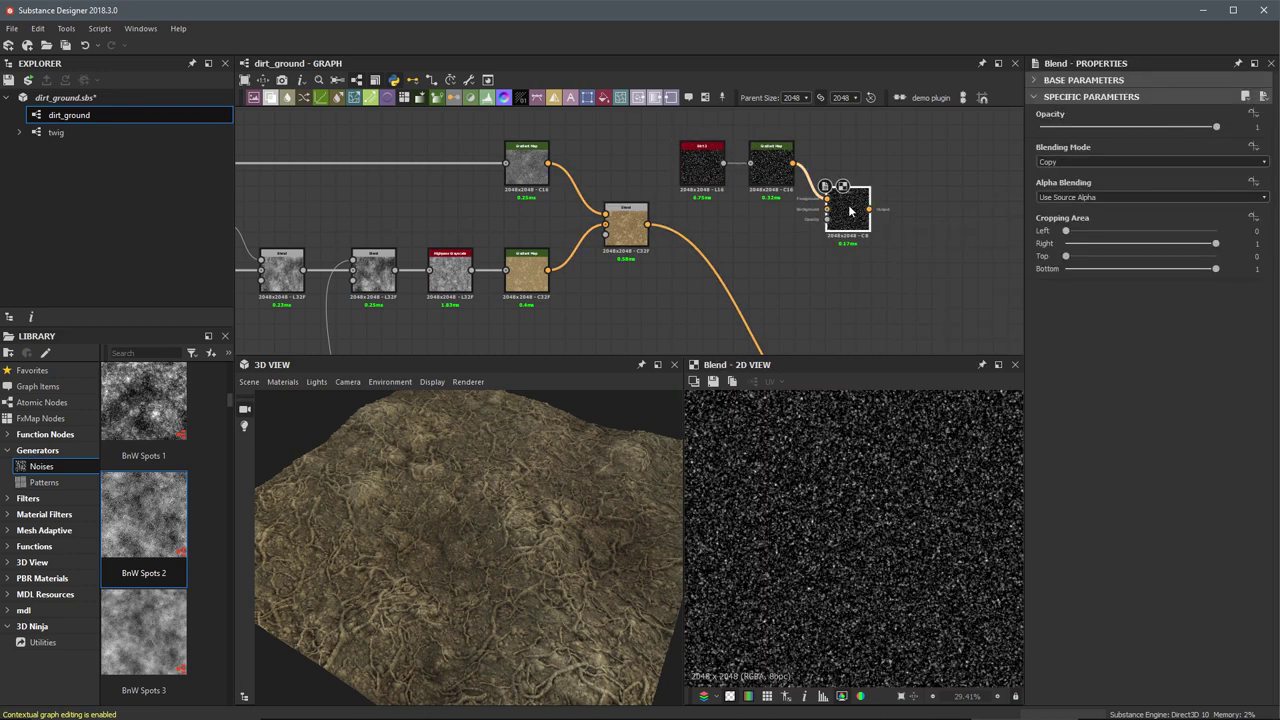
double_click(632, 232)
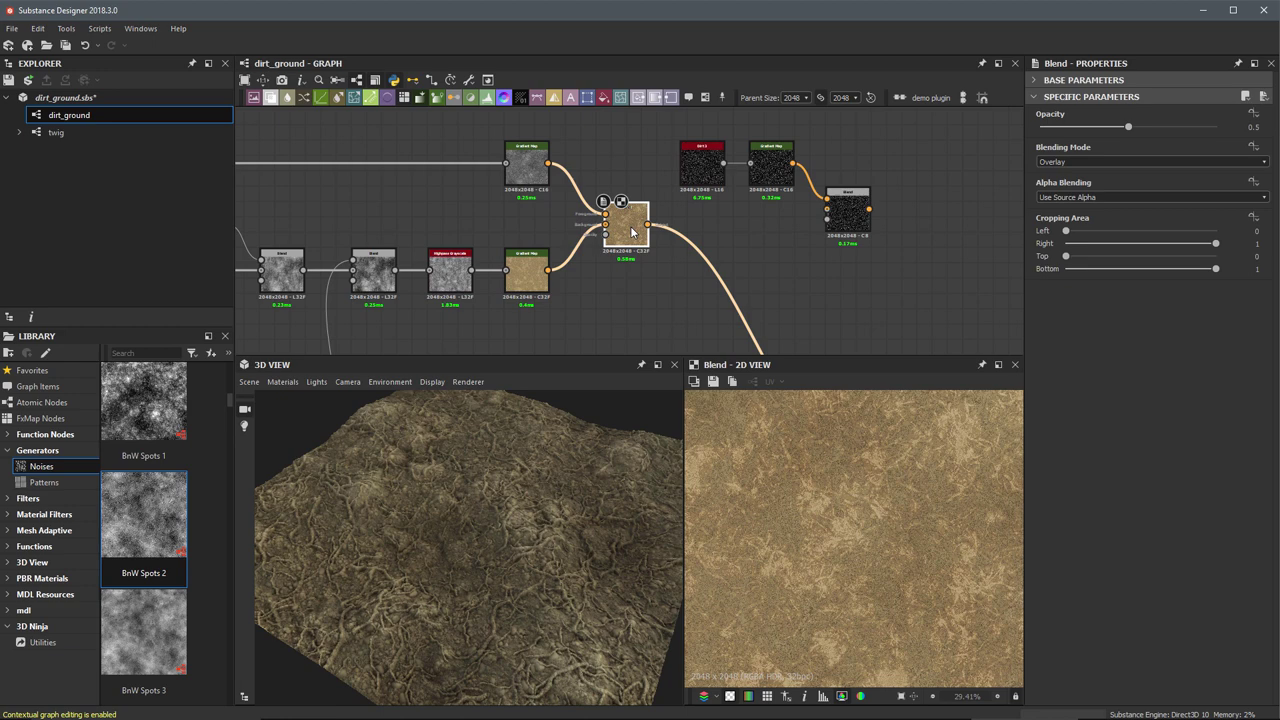
drag(648, 224, 827, 209)
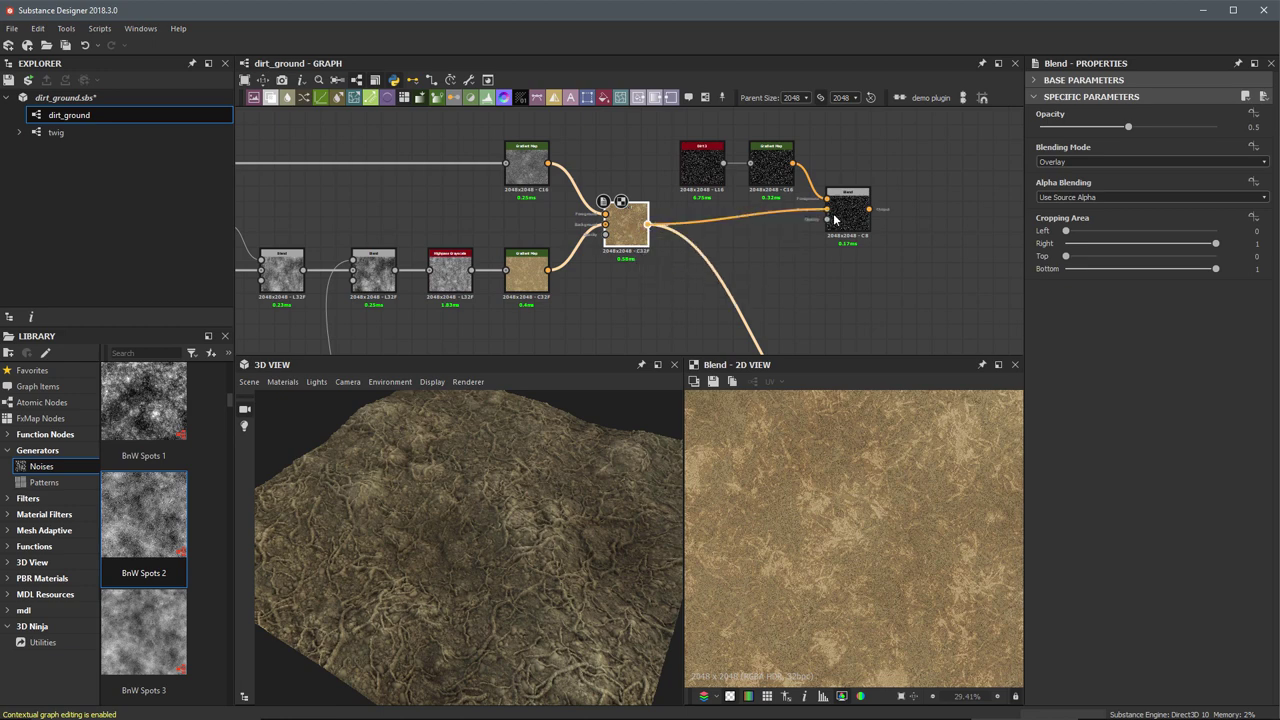
click(840, 220)
double_click(846, 222)
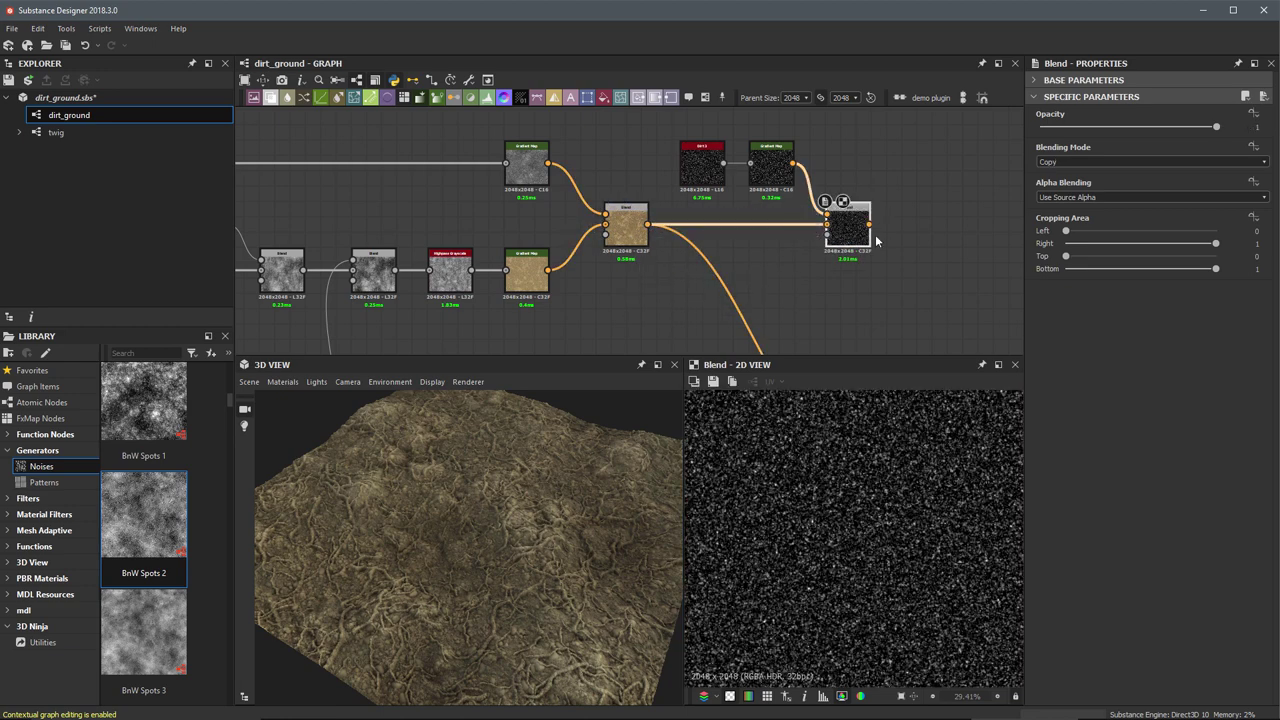
Set the new Blend to Subtract at 0.32 opacity
click(1054, 162)
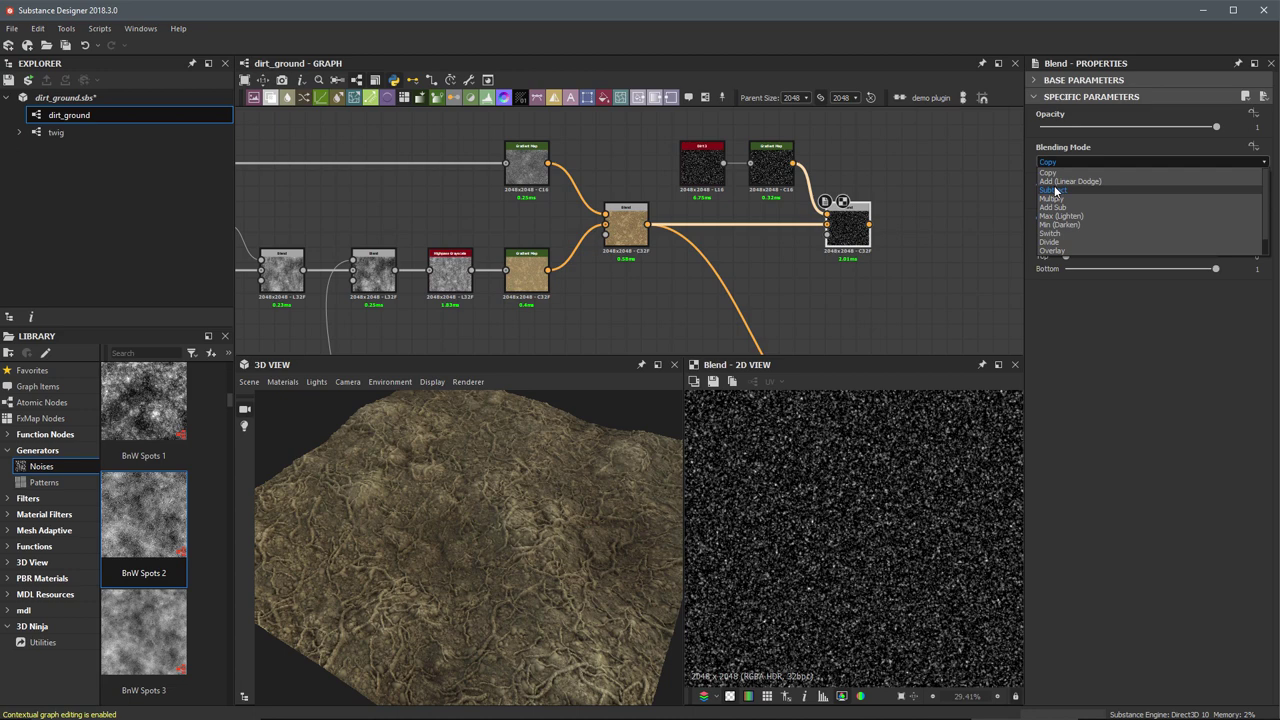
click(1054, 190)
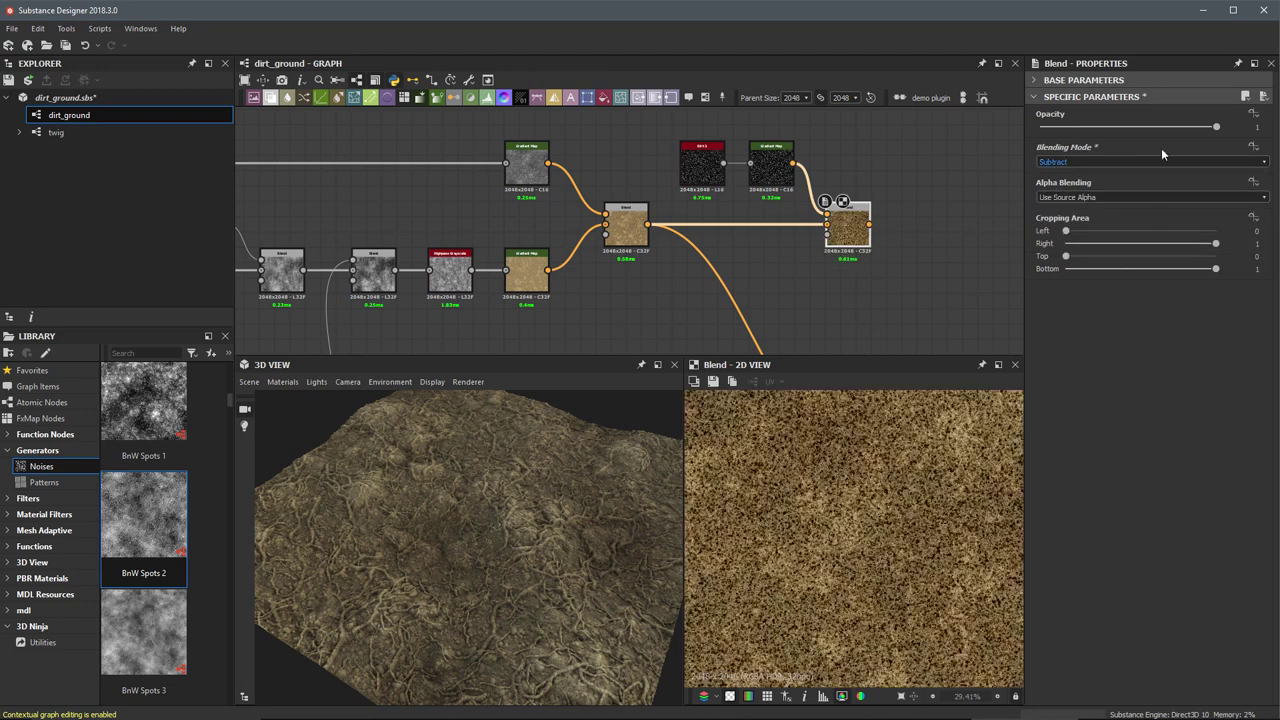
drag(1088, 127, 1100, 128)
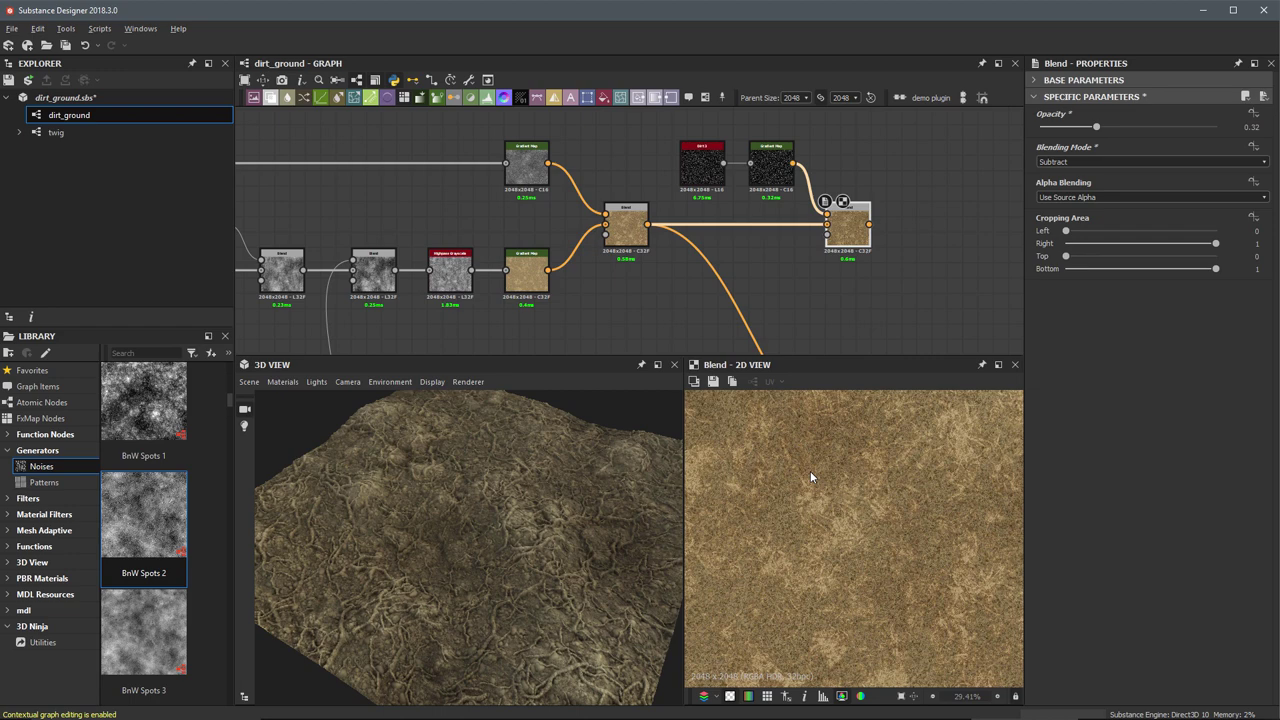
Connect the Subtract Blend to the lower red material node and reduce its opacity to about 0.22
scroll(866, 521, up, 3)
scroll(866, 521, up, 1)
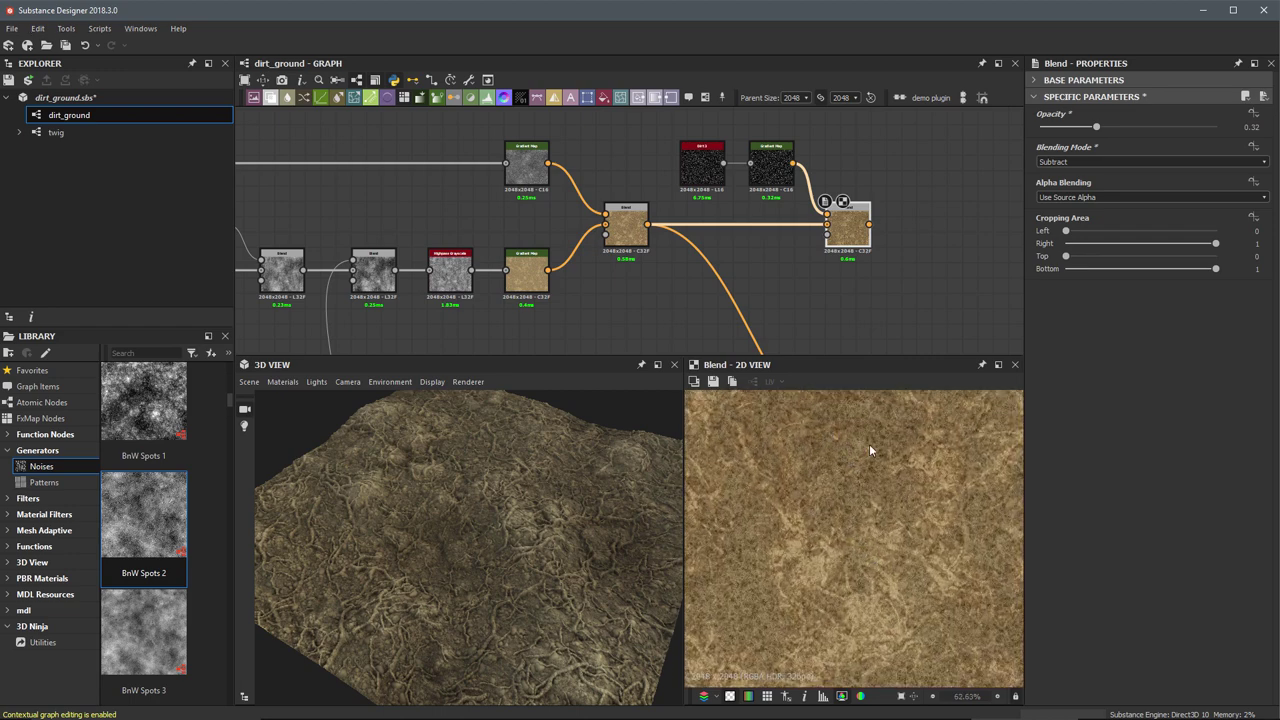
scroll(819, 488, down, 5)
middle_drag(824, 279, 790, 172)
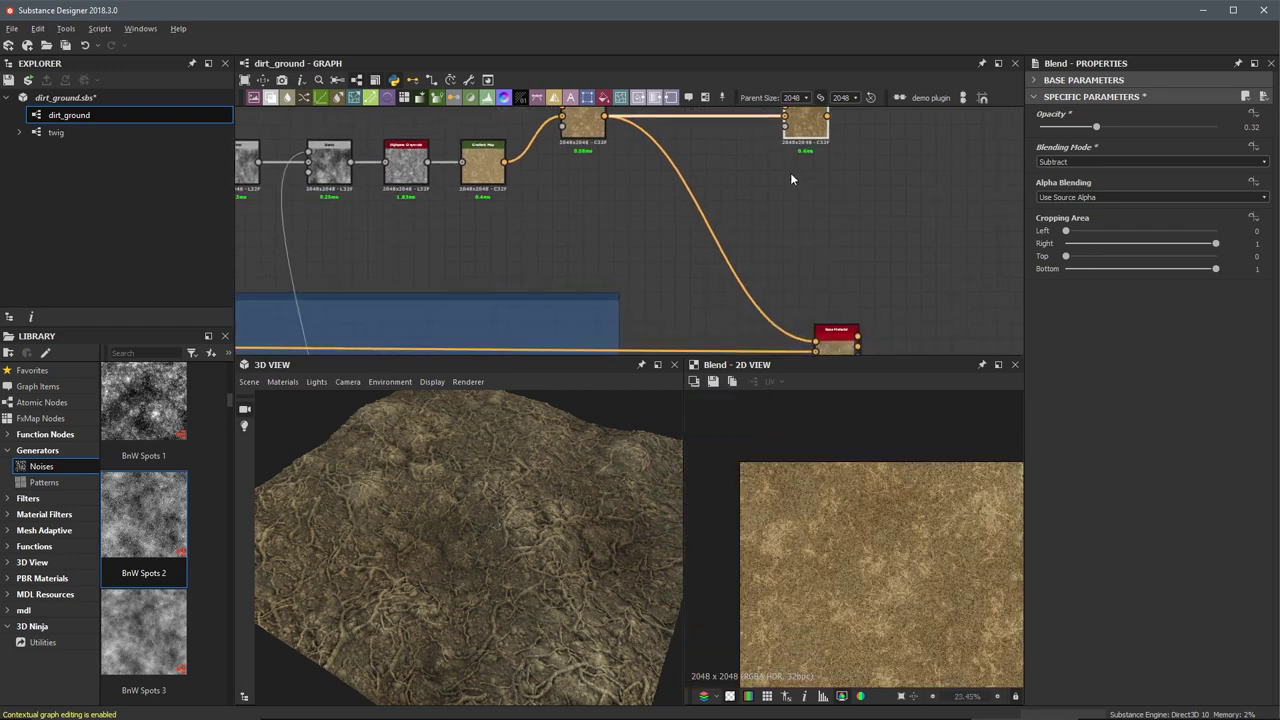
scroll(808, 190, down, 1)
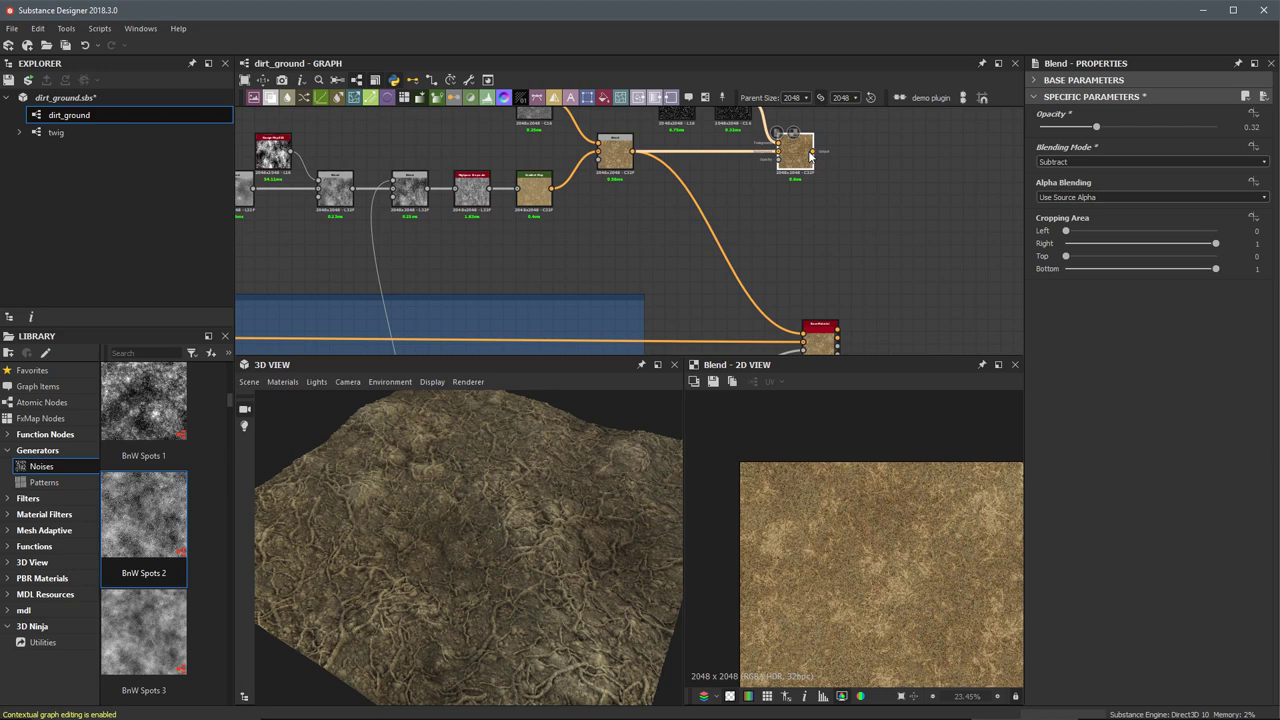
drag(812, 152, 804, 337)
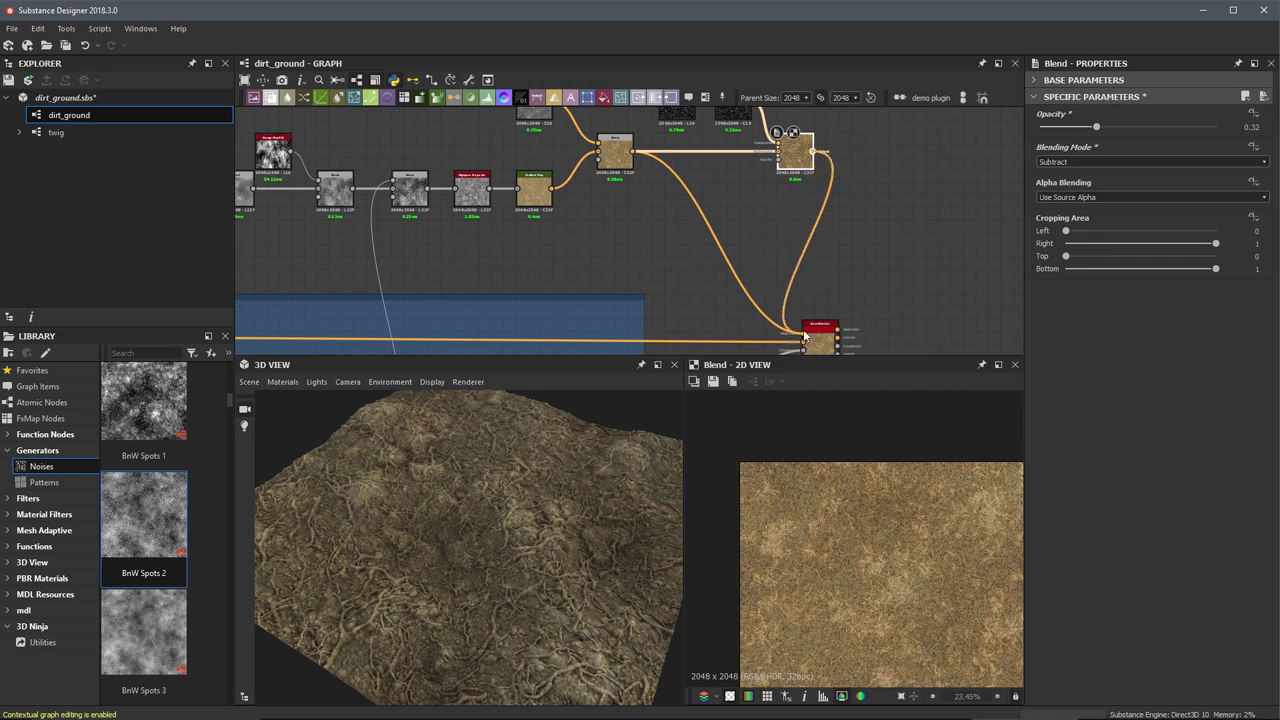
mouse_move(555, 515)
mouse_down()
mouse_move(550, 551)
mouse_move(539, 534)
mouse_move(555, 540)
mouse_up()
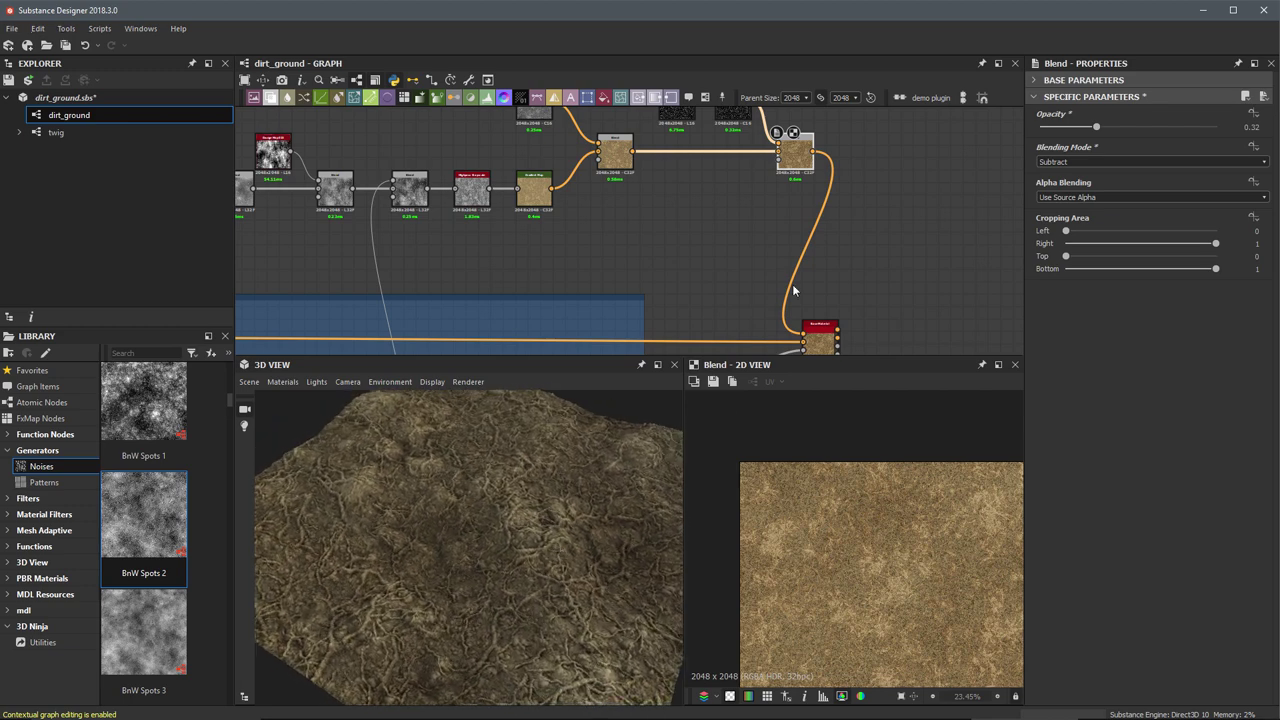
click(1081, 128)
scroll(841, 238, down, 2)
Scroll the Library up to reach the Material Filters > PBR Utilities entries
scroll(900, 254, up, 2)
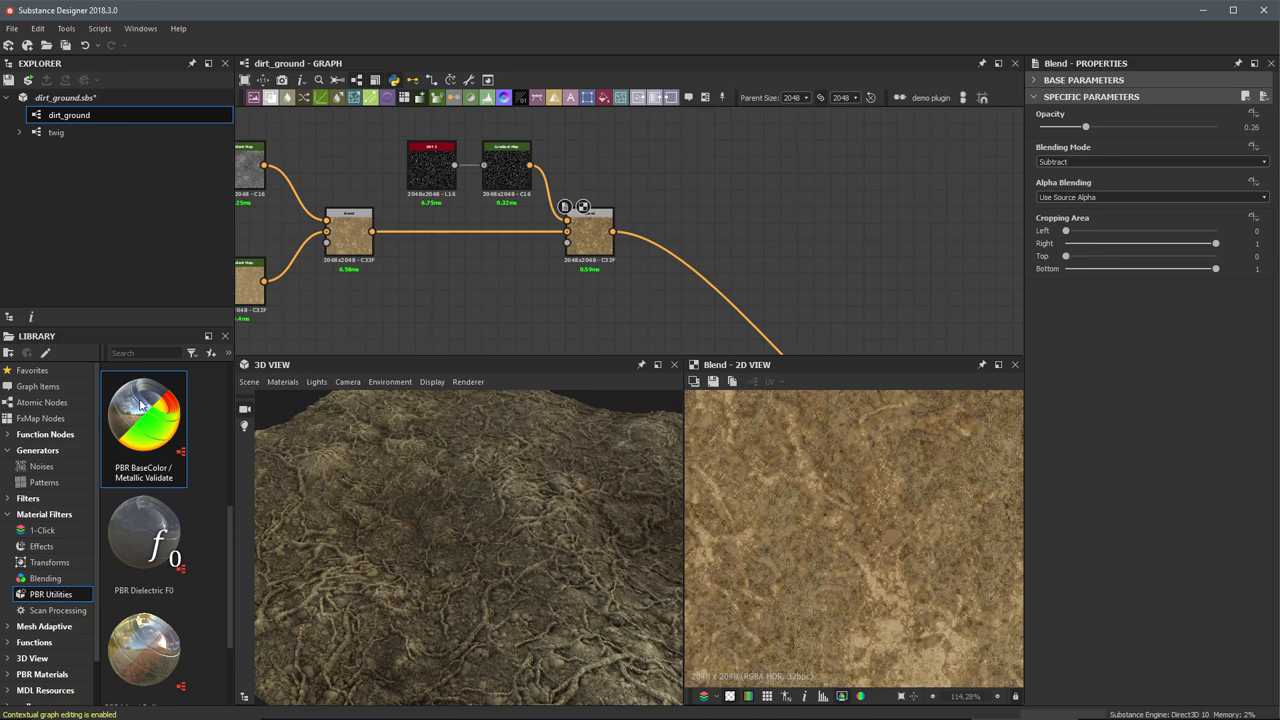
Add a PBR BaseColor / Metallic Validate node and feed the final Blend into its Base Color input
mouse_move(141, 405)
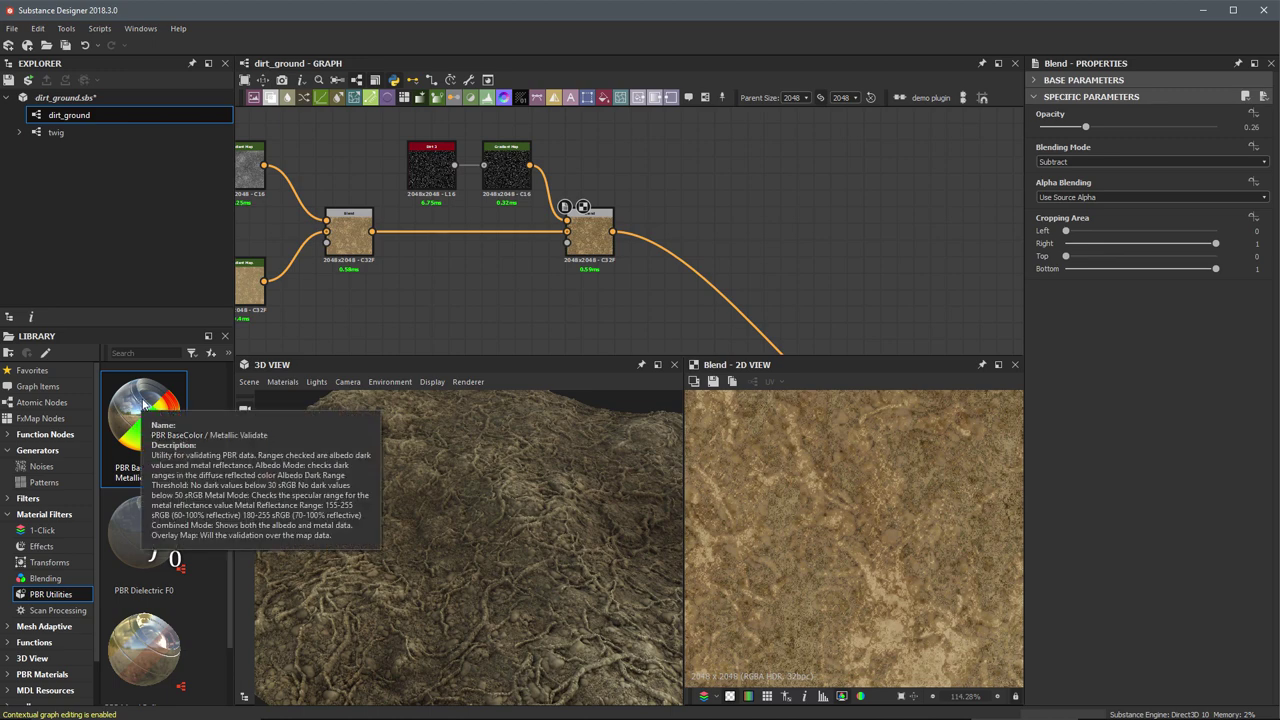
drag(141, 405, 708, 194)
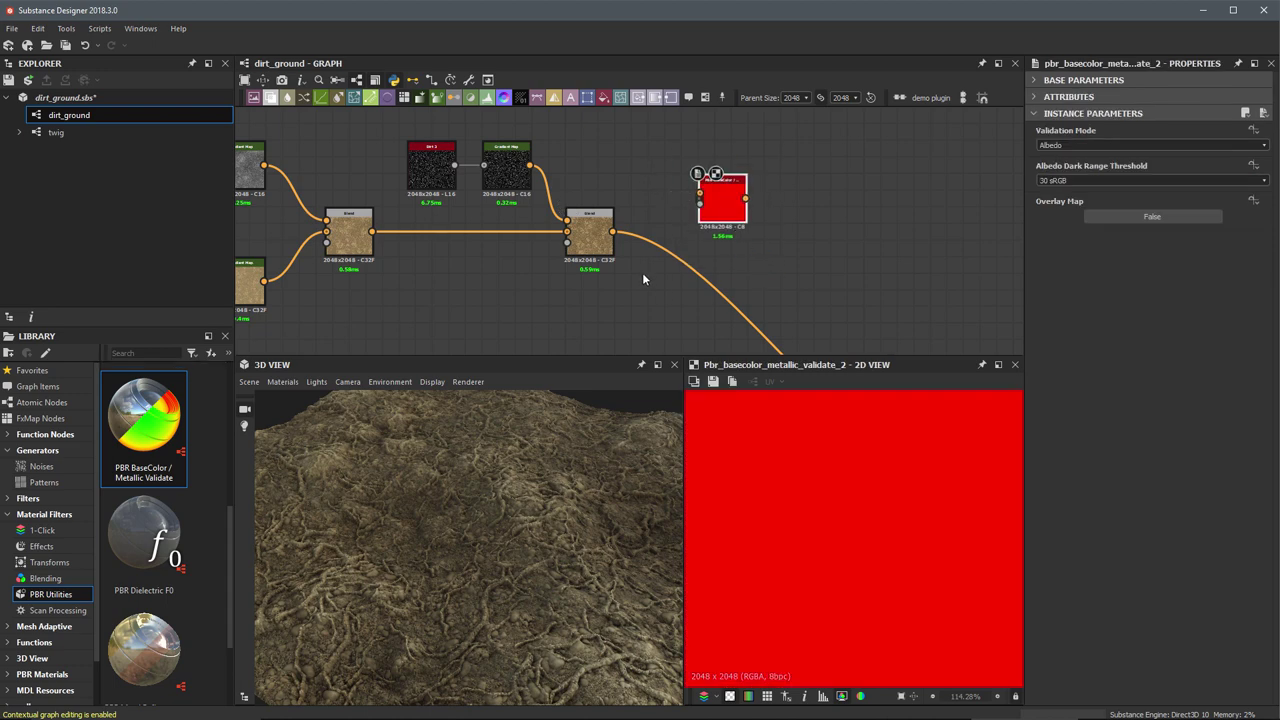
scroll(640, 248, up, 4)
middle_drag(593, 289, 571, 291)
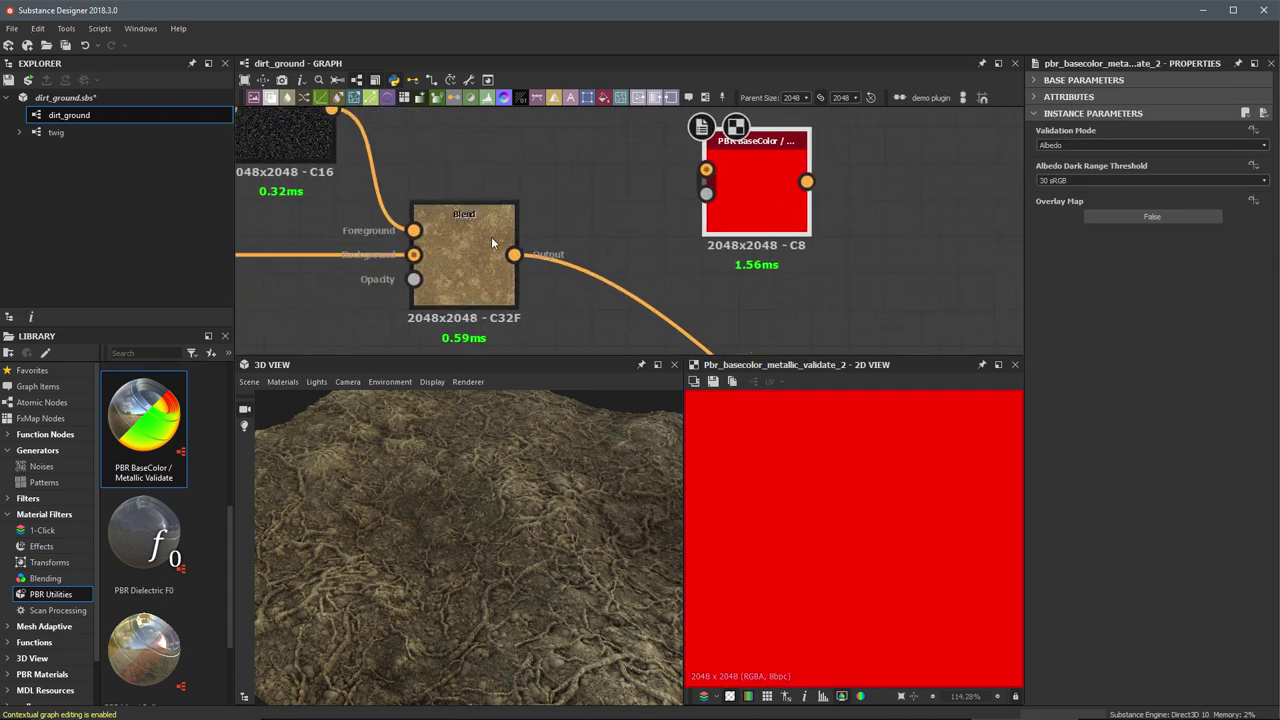
click(480, 236)
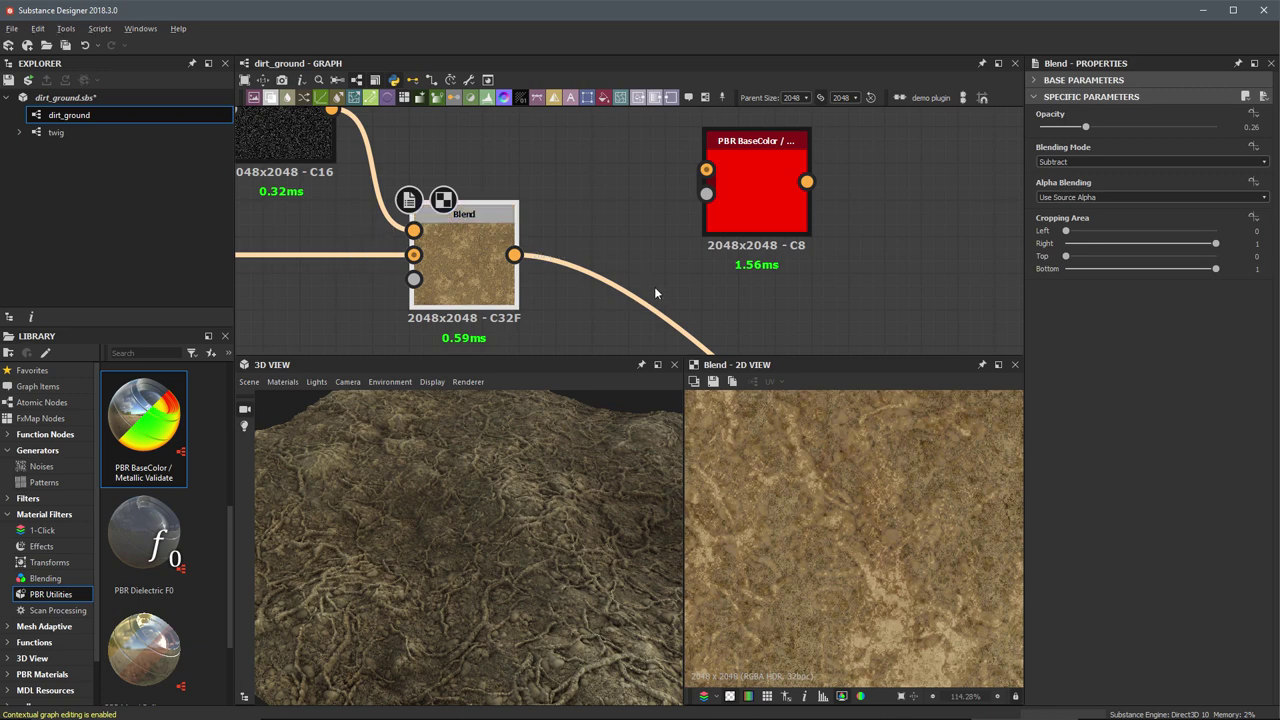
scroll(654, 286, down, 6)
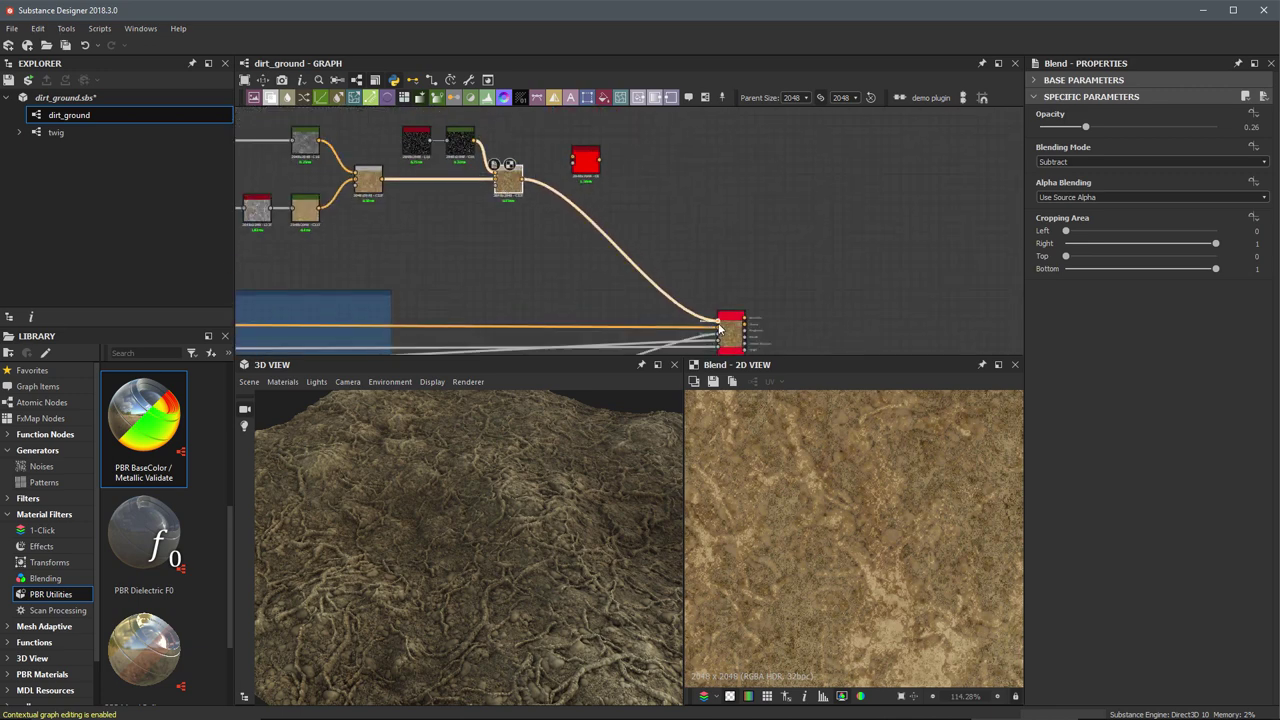
scroll(700, 336, up, 5)
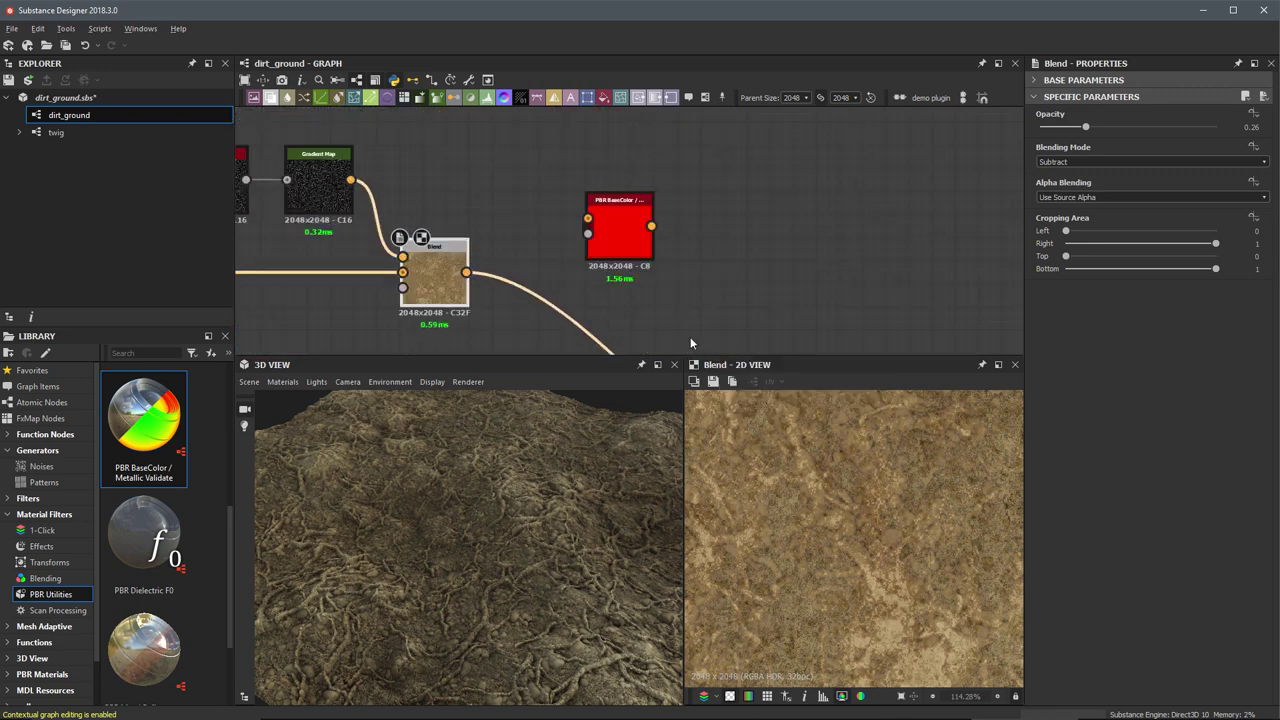
middle_drag(458, 282, 466, 250)
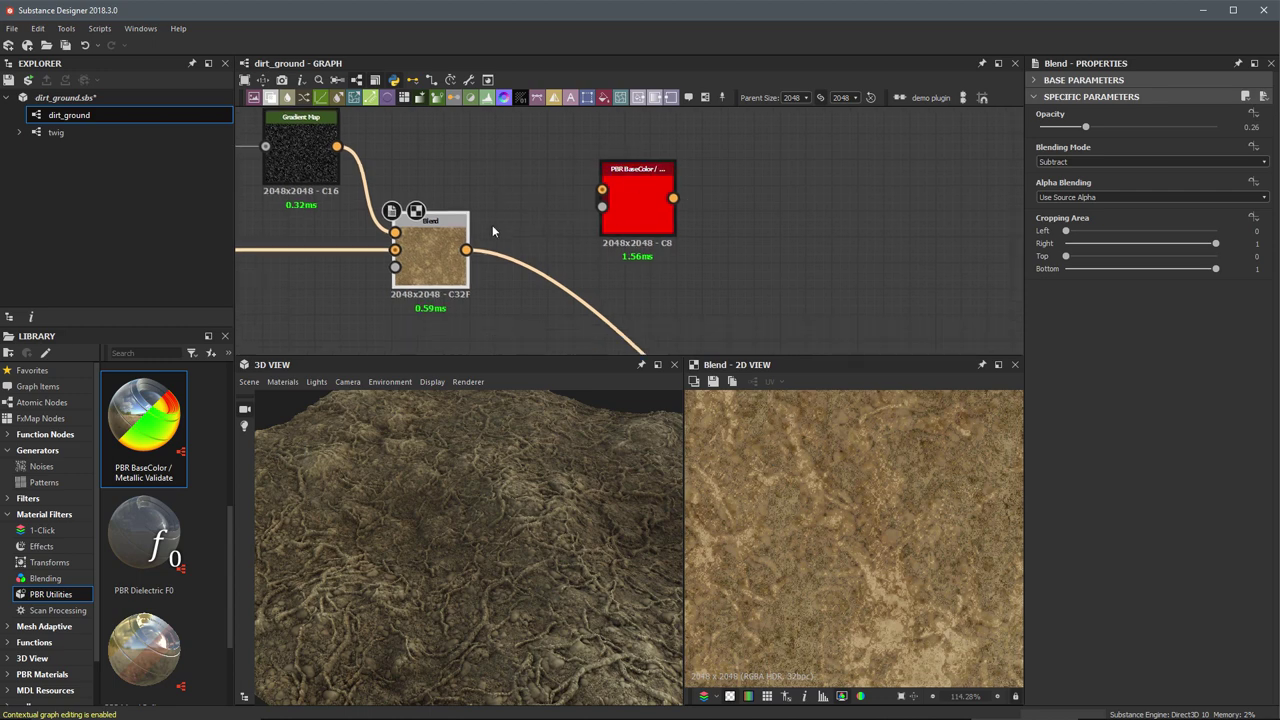
drag(466, 250, 601, 190)
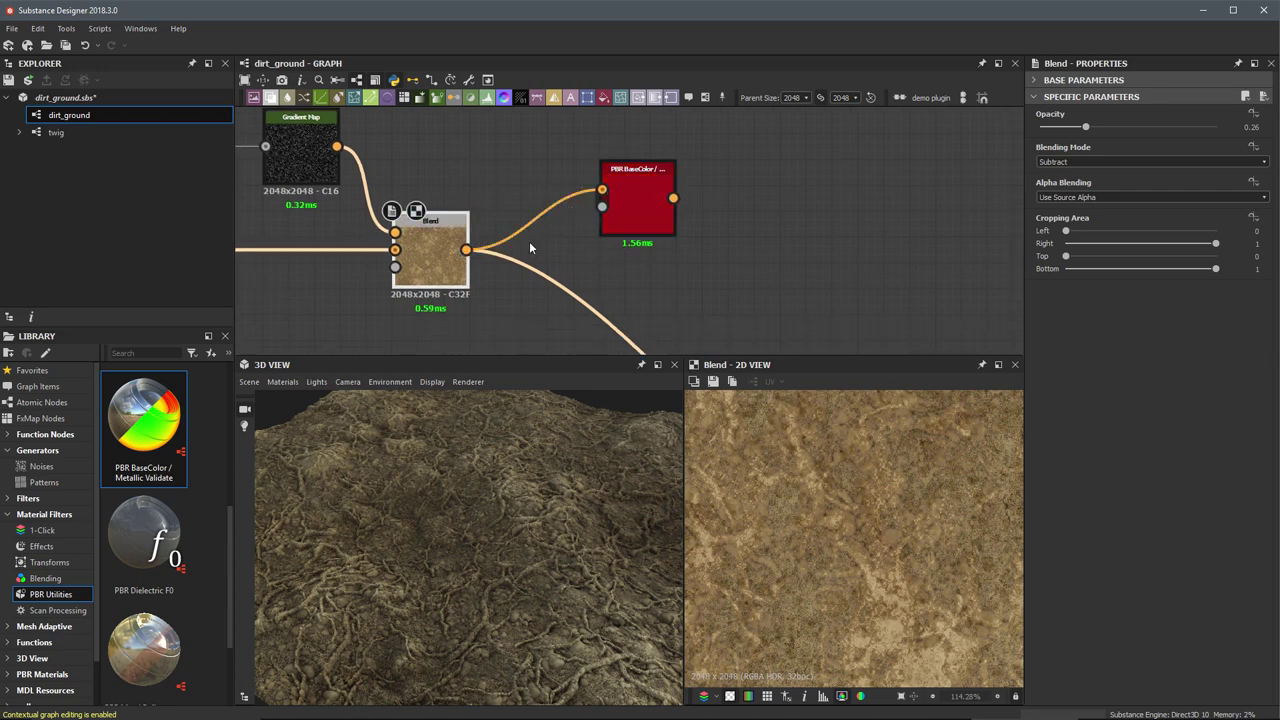
Preview the validator to confirm solid green, then view the final Blend output again
scroll(608, 182, up, 2)
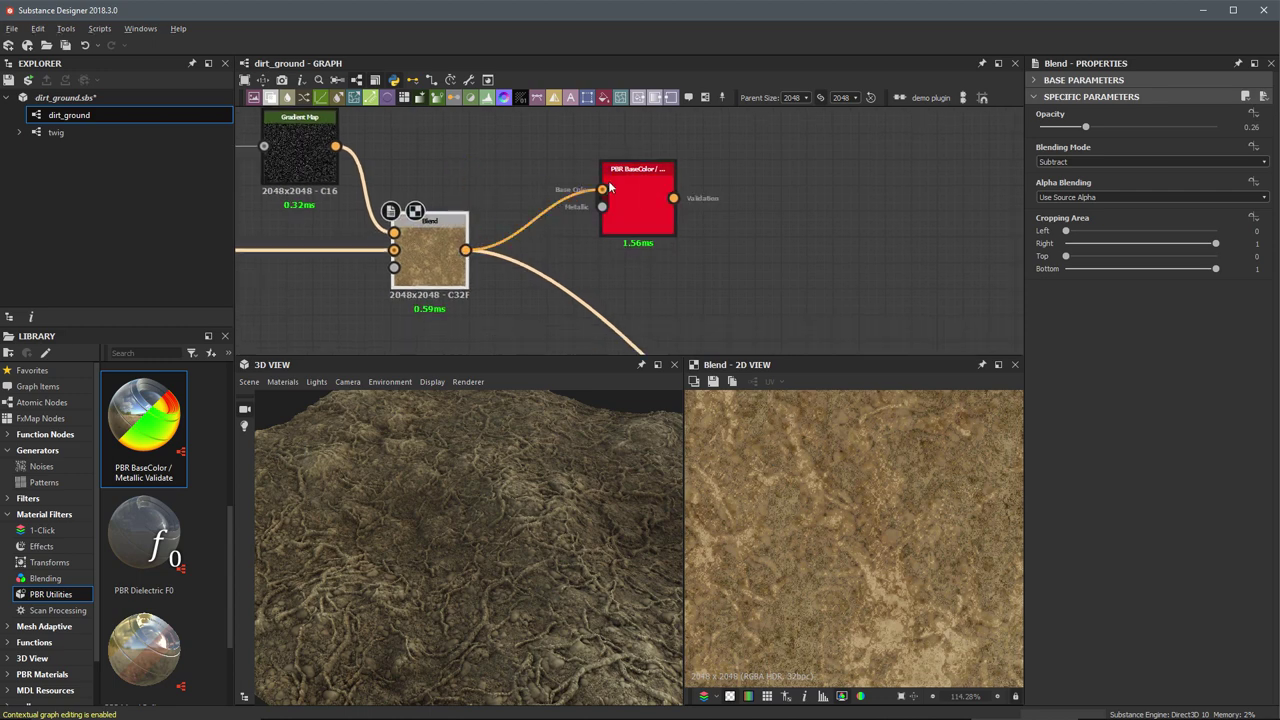
double_click(664, 193)
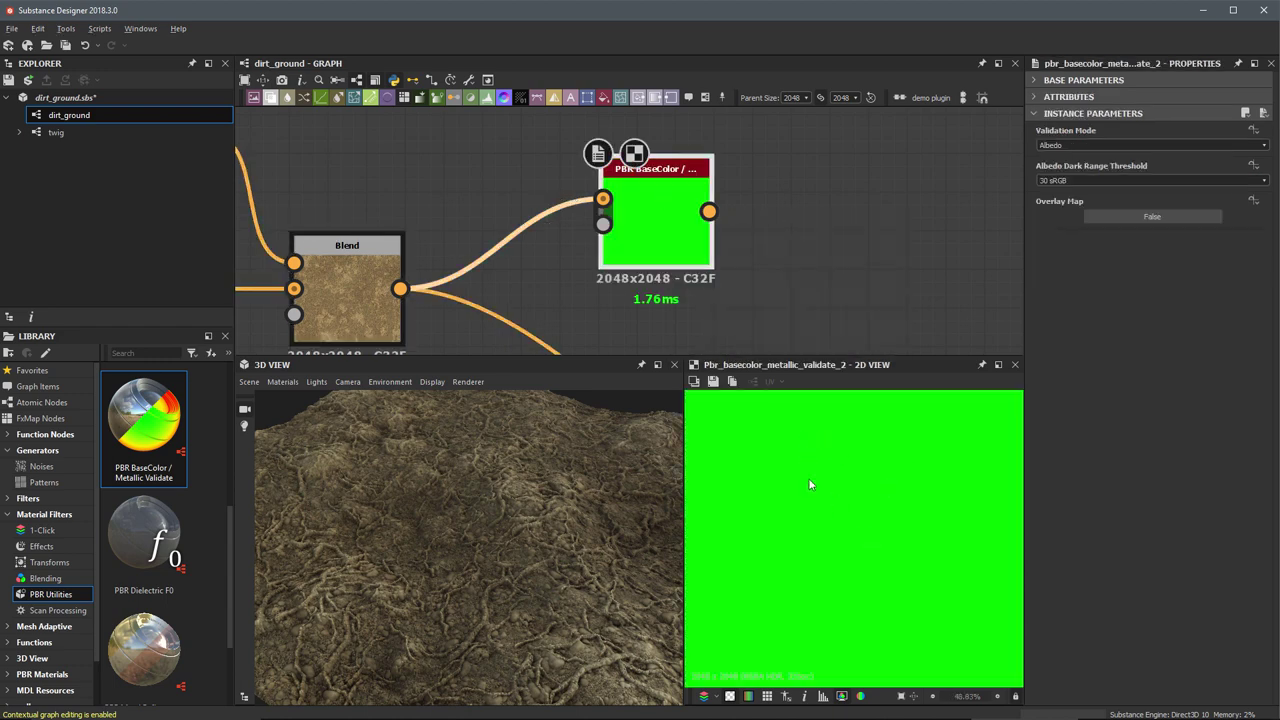
scroll(810, 484, down, 5)
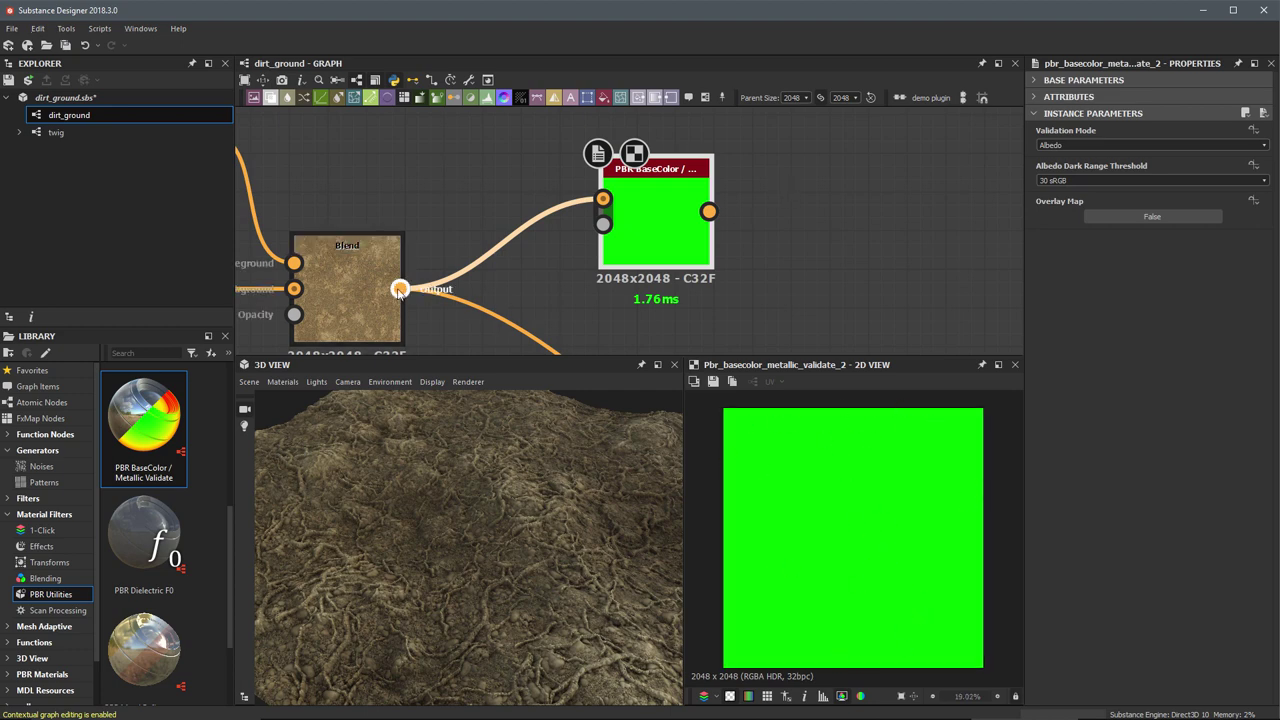
double_click(348, 295)
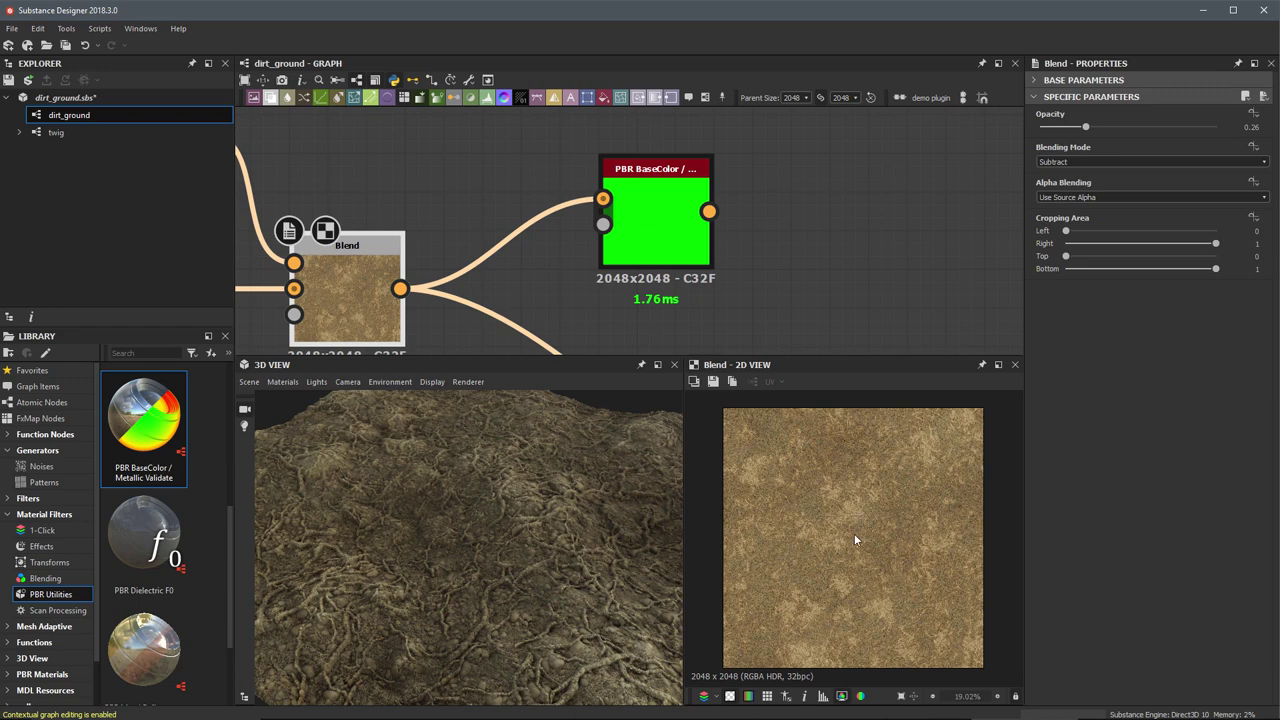